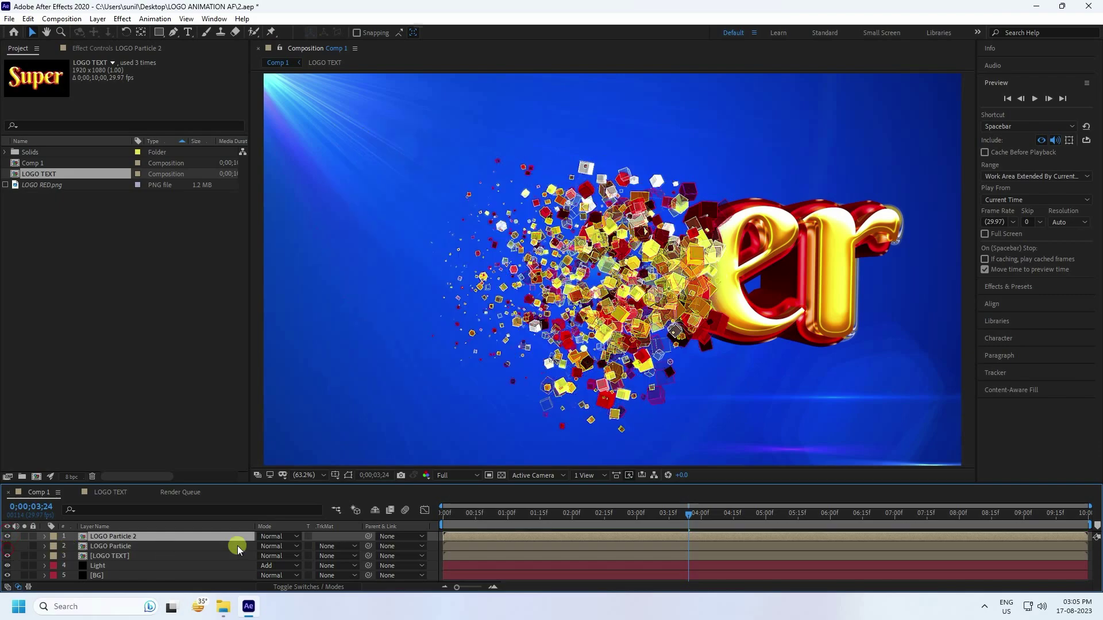
# Preview the particle logo animation from the start, first without and then with the LOGO Particle layer shown.
pyautogui.press('Home')
pyautogui.press('space')
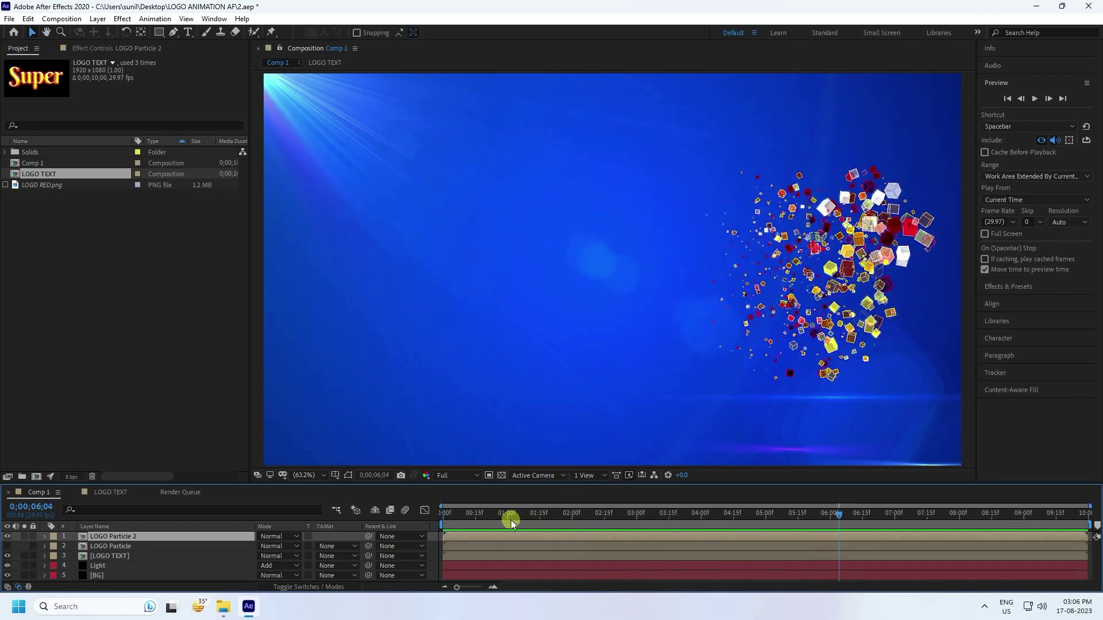
pyautogui.click(499, 514)
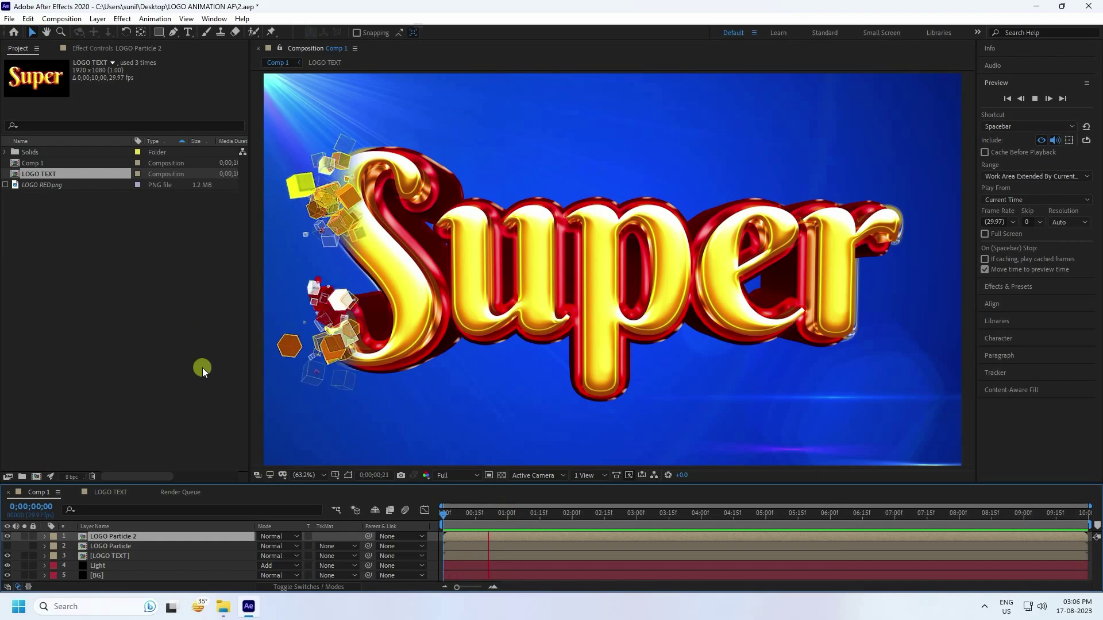
pyautogui.click(6, 546)
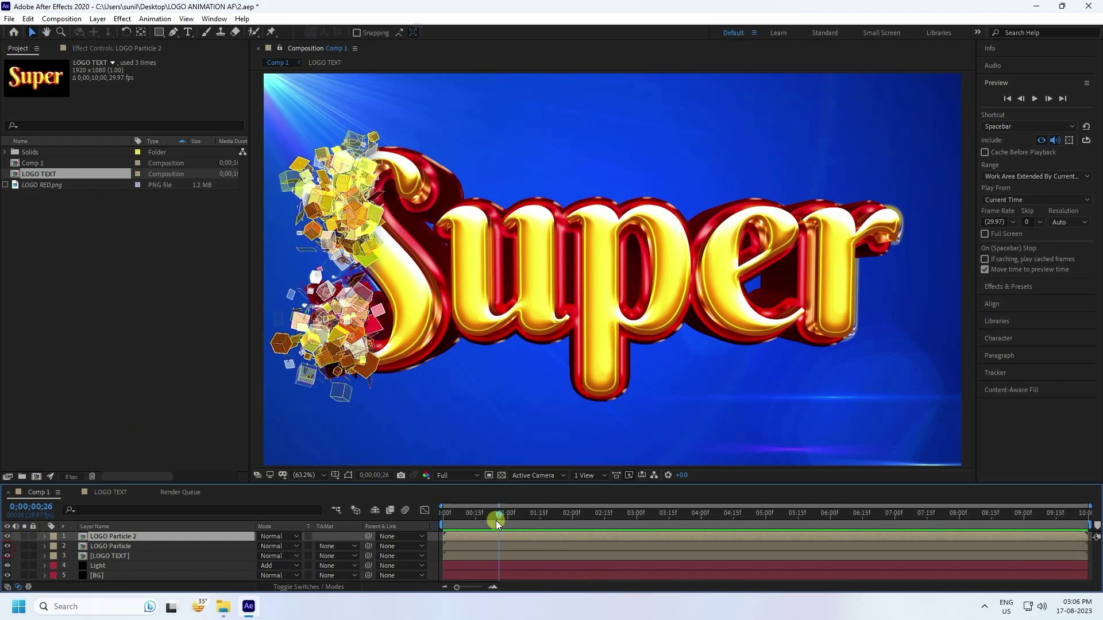
pyautogui.moveTo(496, 522); pyautogui.dragTo(356, 527)
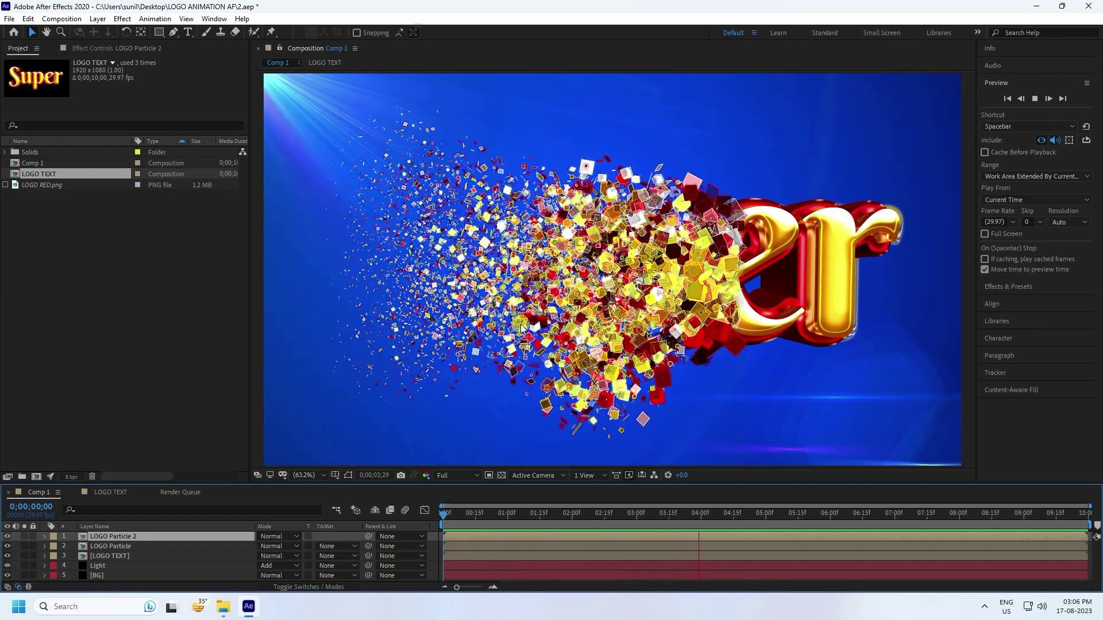
pyautogui.press('space')
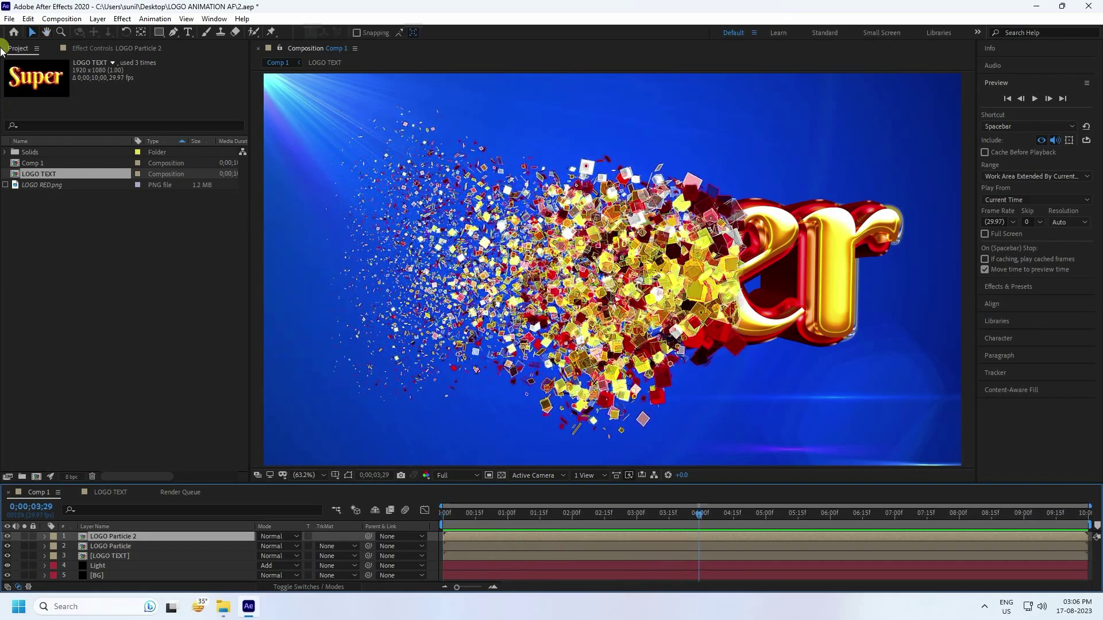
# Start a new project without saving changes to 2.aep, and create Comp 1 with the HDTV 1080 29.97 preset and a 10-second duration.
pyautogui.click(9, 19)
pyautogui.click(14, 33)
pyautogui.click(231, 32)
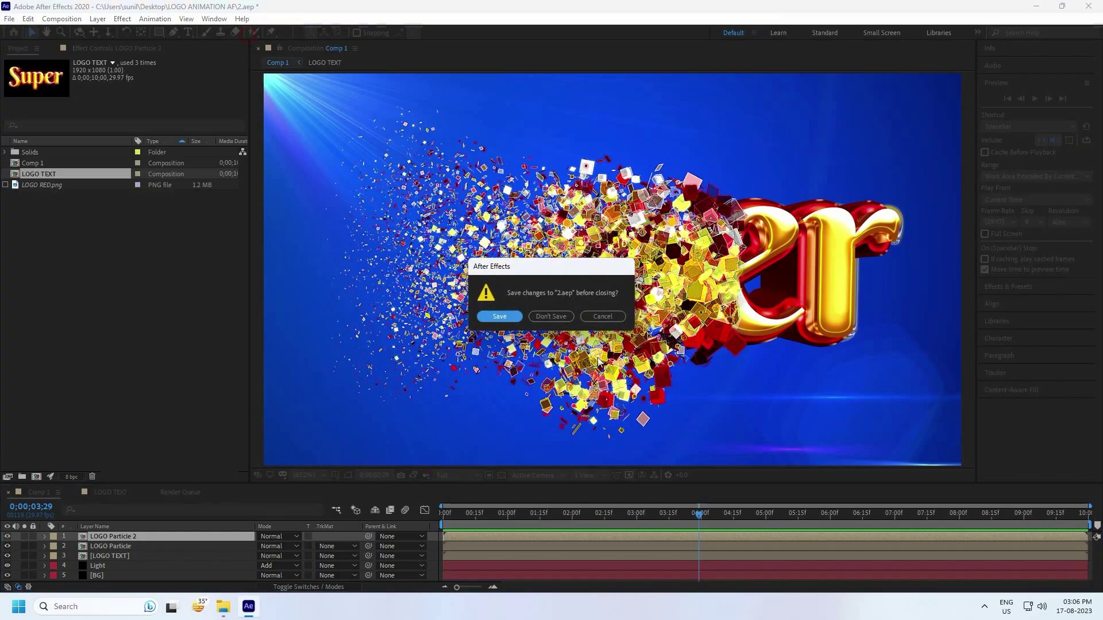
pyautogui.click(553, 316)
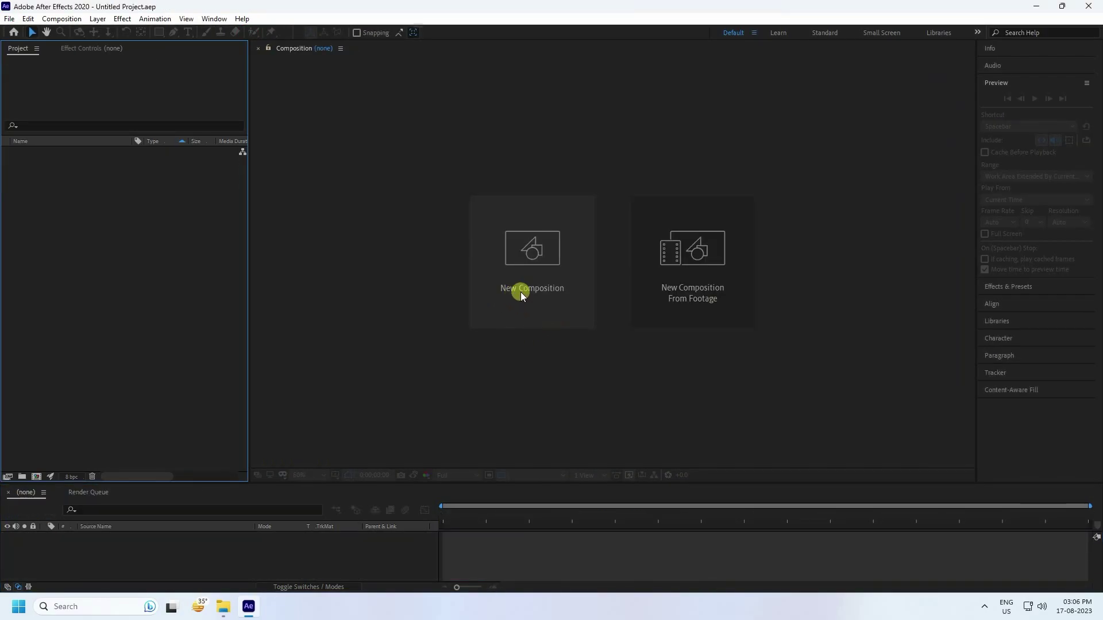
pyautogui.click(548, 292)
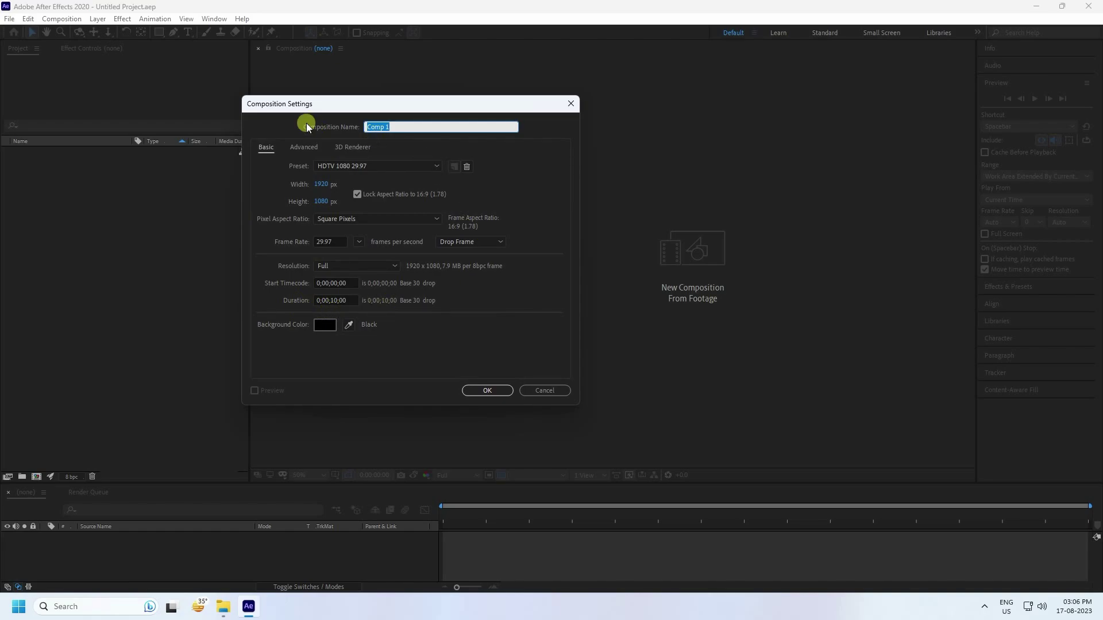
pyautogui.click(490, 390)
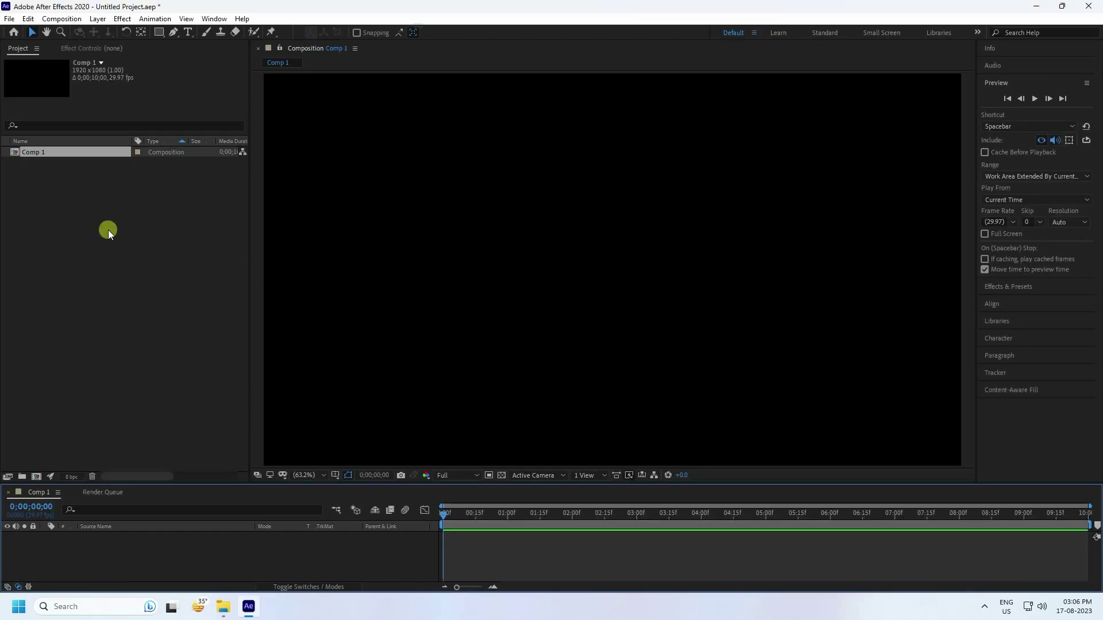
# Import the LOGO RED image from the LOGO folder and add it to Comp 1 as a layer.
pyautogui.rightClick(108, 230)
pyautogui.click(136, 287)
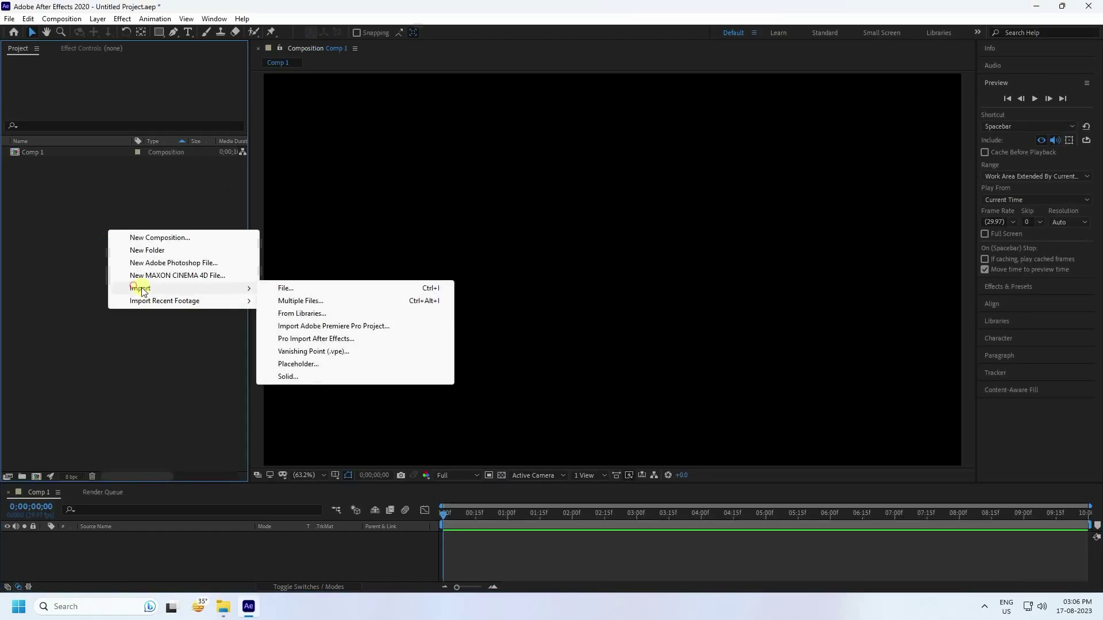
pyautogui.click(281, 289)
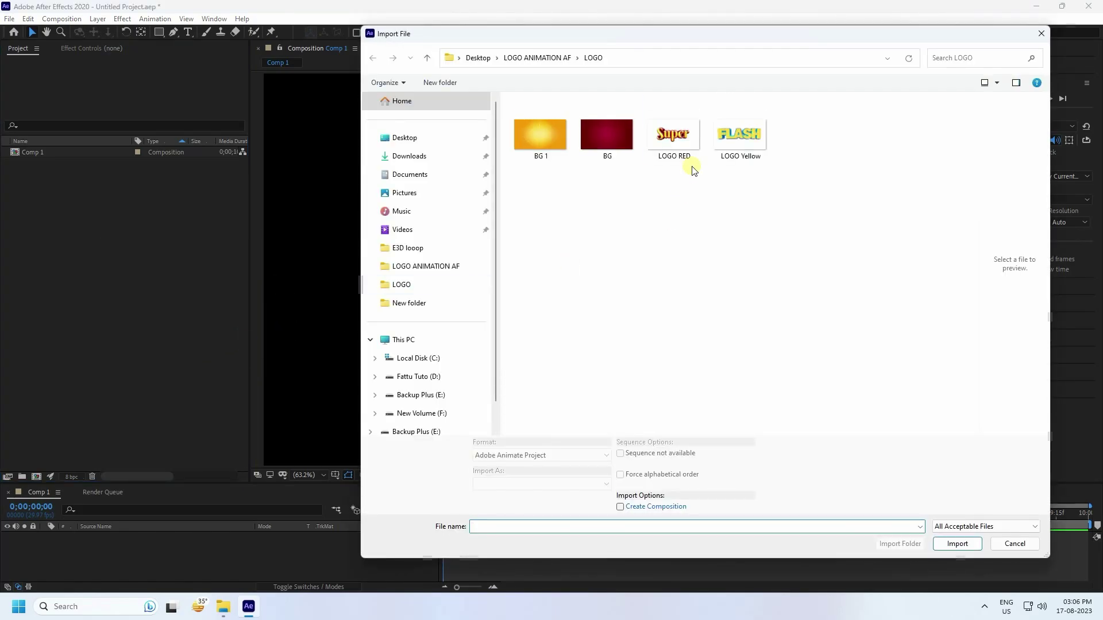
pyautogui.click(692, 167)
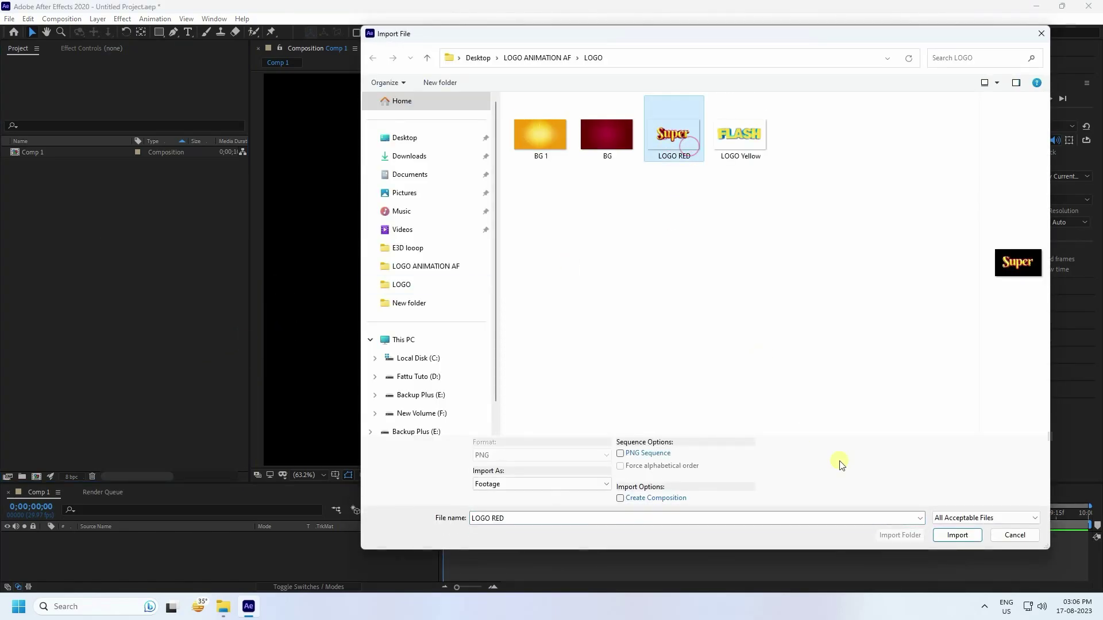
pyautogui.click(957, 544)
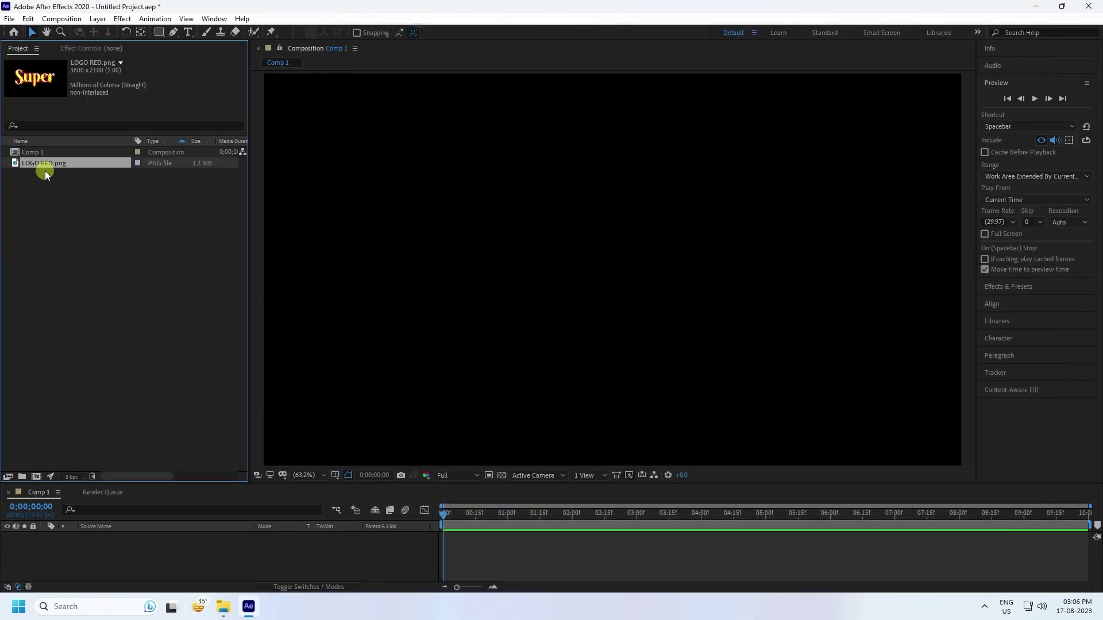
pyautogui.moveTo(110, 551); pyautogui.dragTo(119, 550)
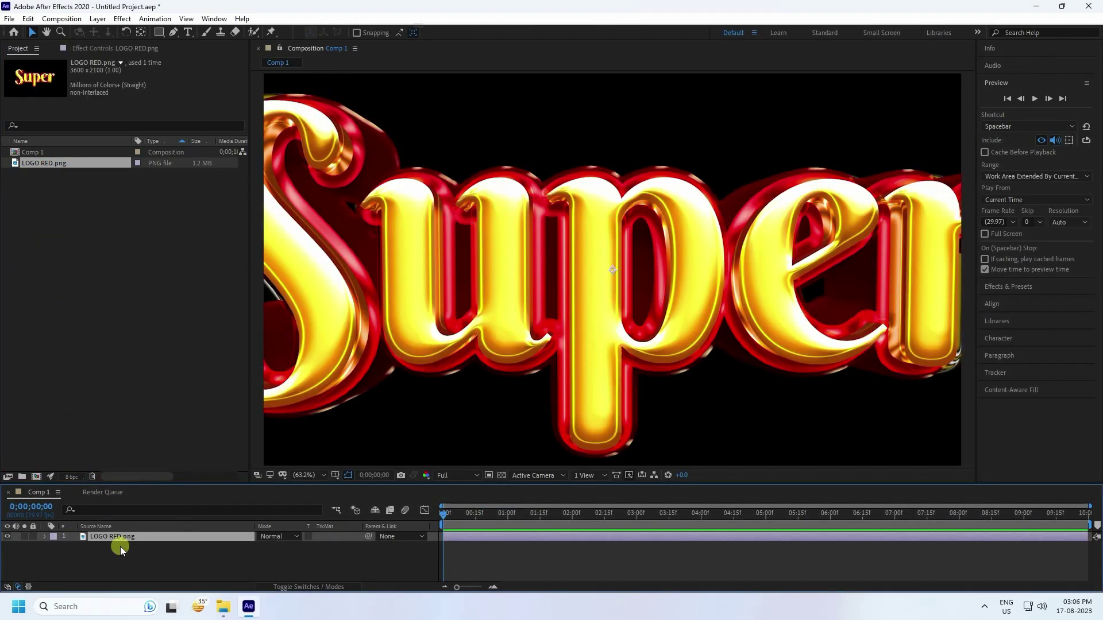
# Set the LOGO RED.png layer's scale to 60% so the whole logo fits in the frame.
pyautogui.scroll(-3, 605, 264)
pyautogui.scroll(2, 605, 269)
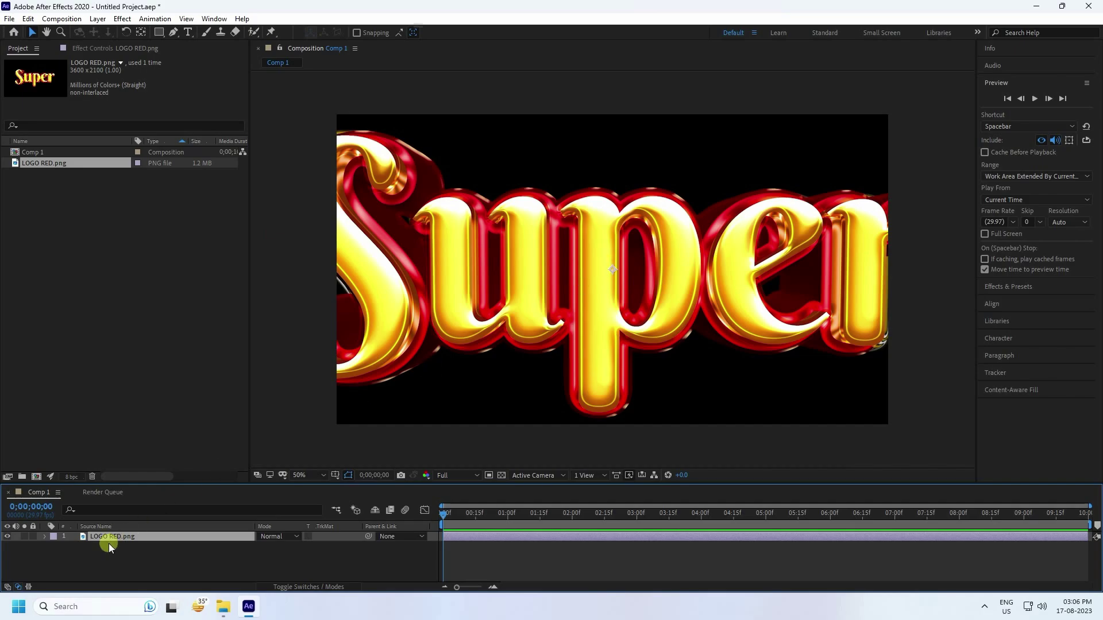
pyautogui.press('s')
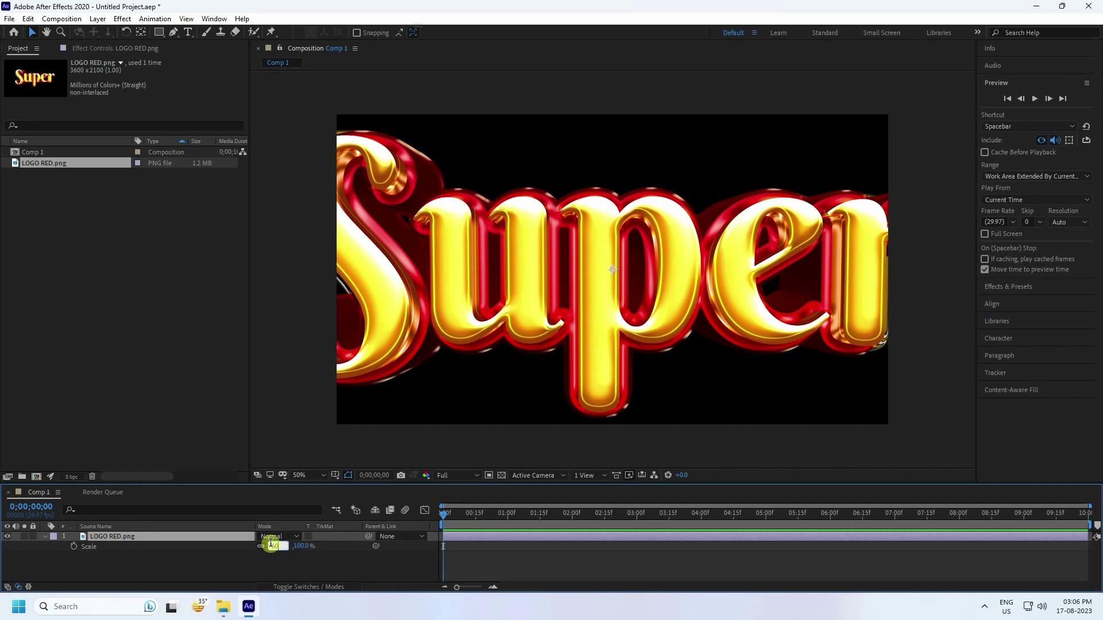
pyautogui.click(271, 544)
pyautogui.write('60')
pyautogui.press('Return')
pyautogui.click(195, 570)
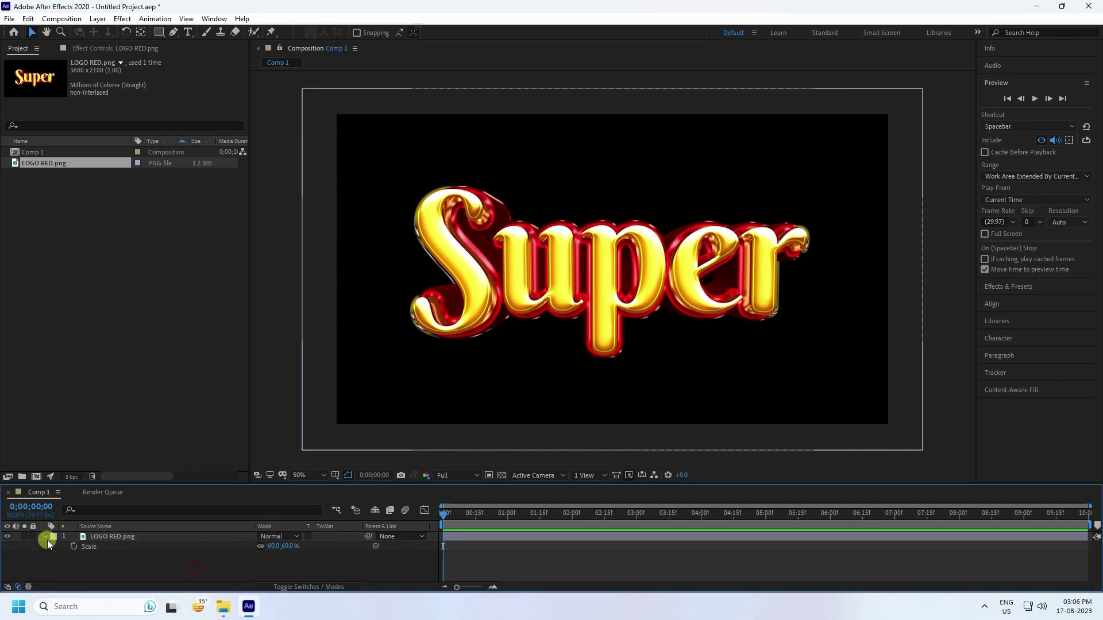
# Pre-compose the LOGO RED.png layer as LOGO, moving all attributes into the new composition.
pyautogui.rightClick(95, 538)
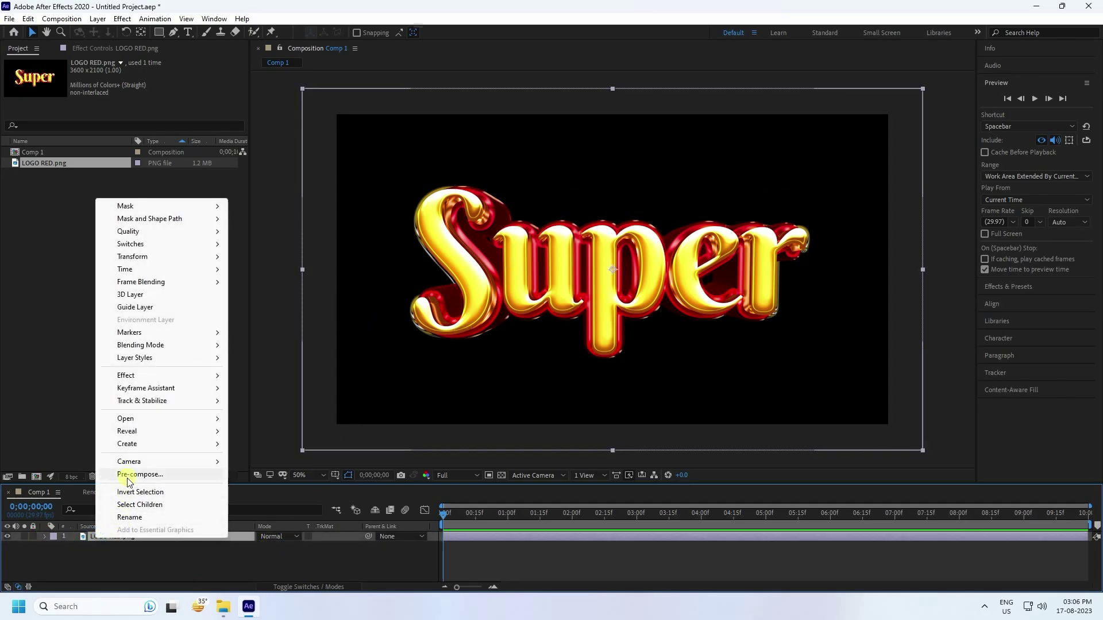
pyautogui.click(127, 476)
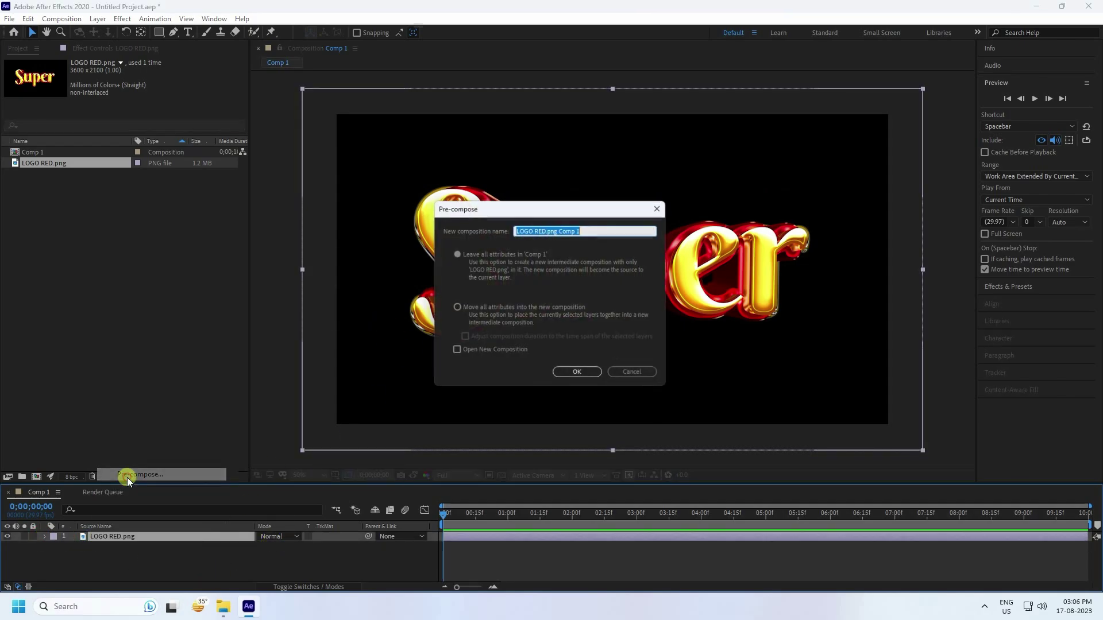
pyautogui.click(536, 230)
pyautogui.moveTo(593, 229); pyautogui.dragTo(534, 232)
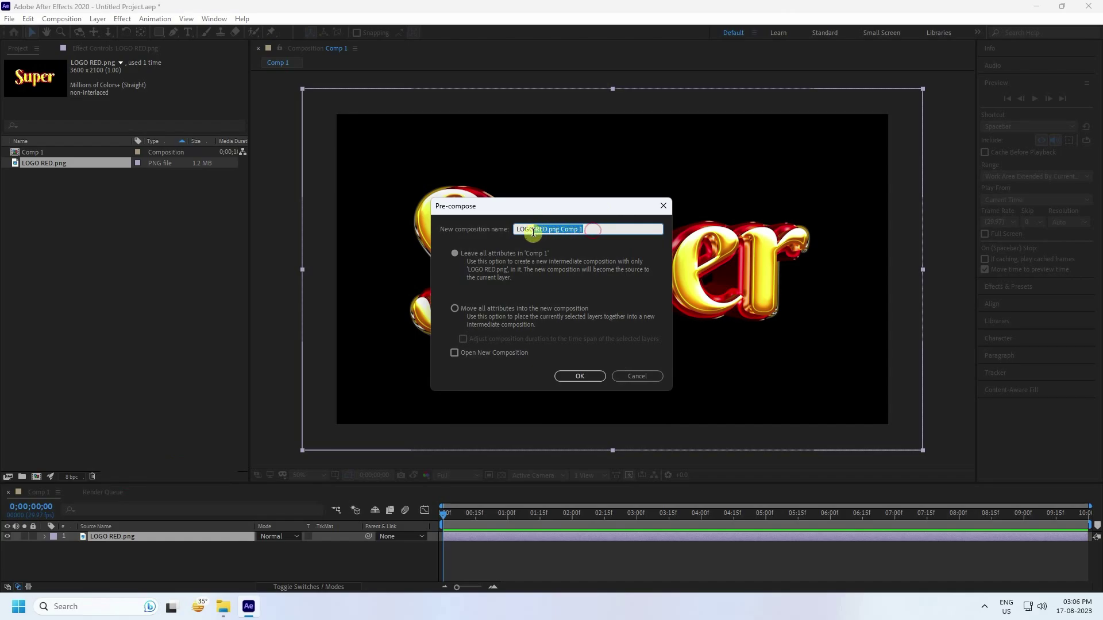
pyautogui.press('BackSpace')
pyautogui.click(458, 306)
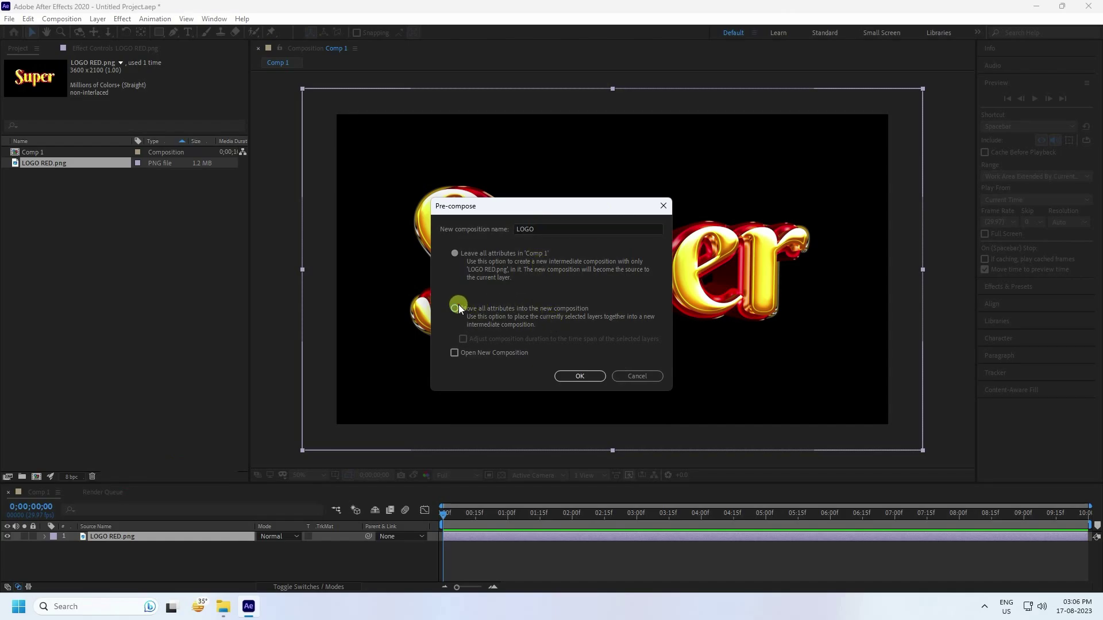
pyautogui.click(581, 376)
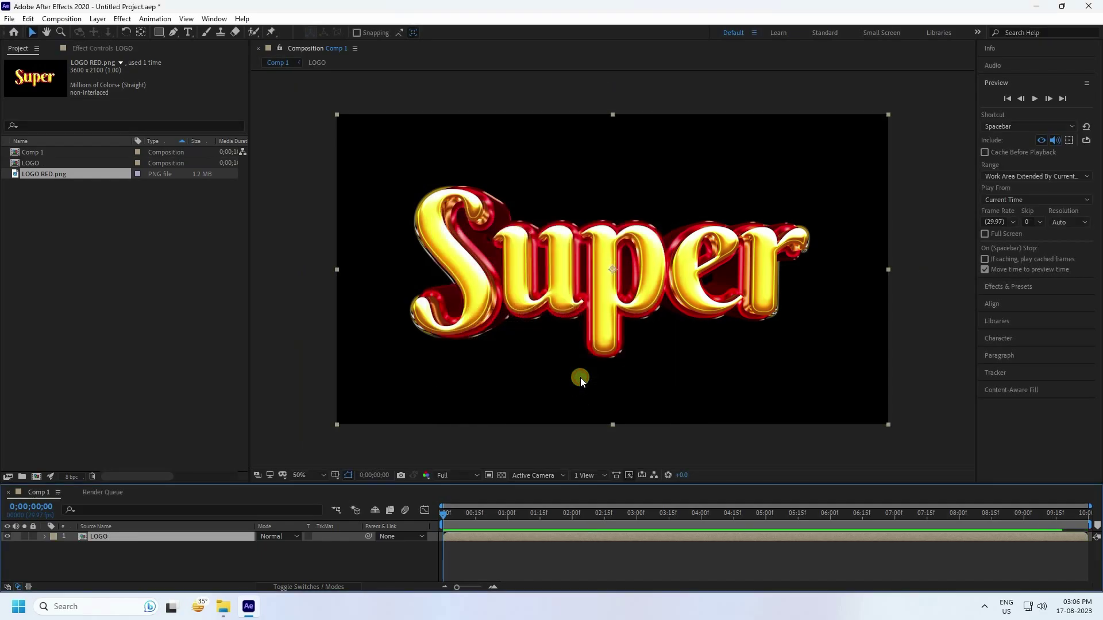
# Find the CC Particle Systems II effect, apply it to the LOGO layer and preview the default particles.
pyautogui.click(109, 557)
pyautogui.click(90, 534)
pyautogui.click(1009, 286)
pyautogui.click(1015, 117)
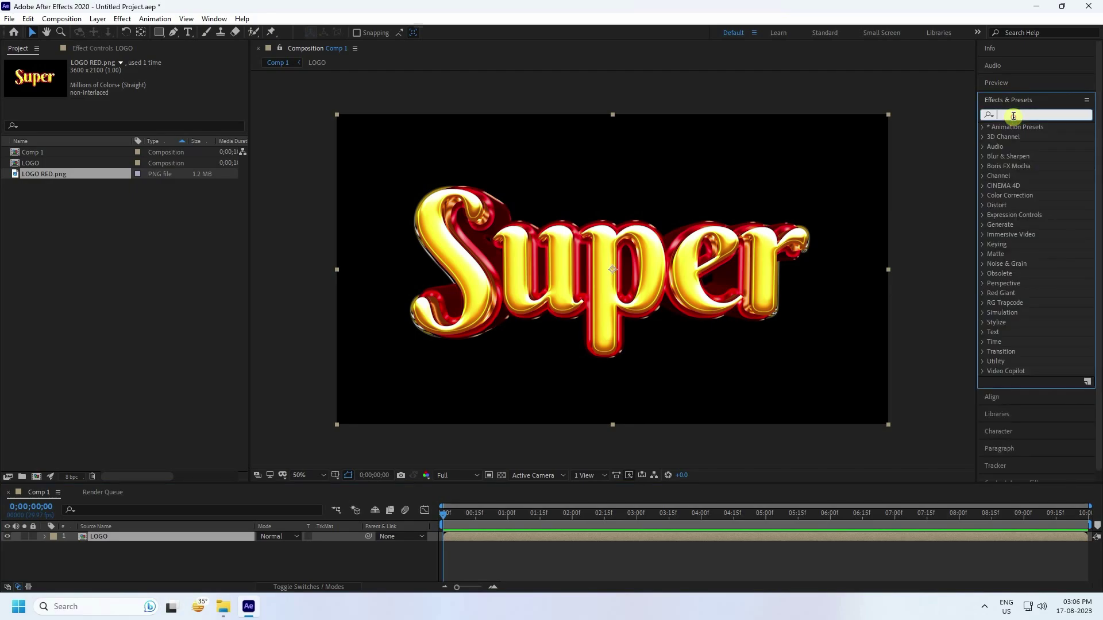
pyautogui.write('cc p')
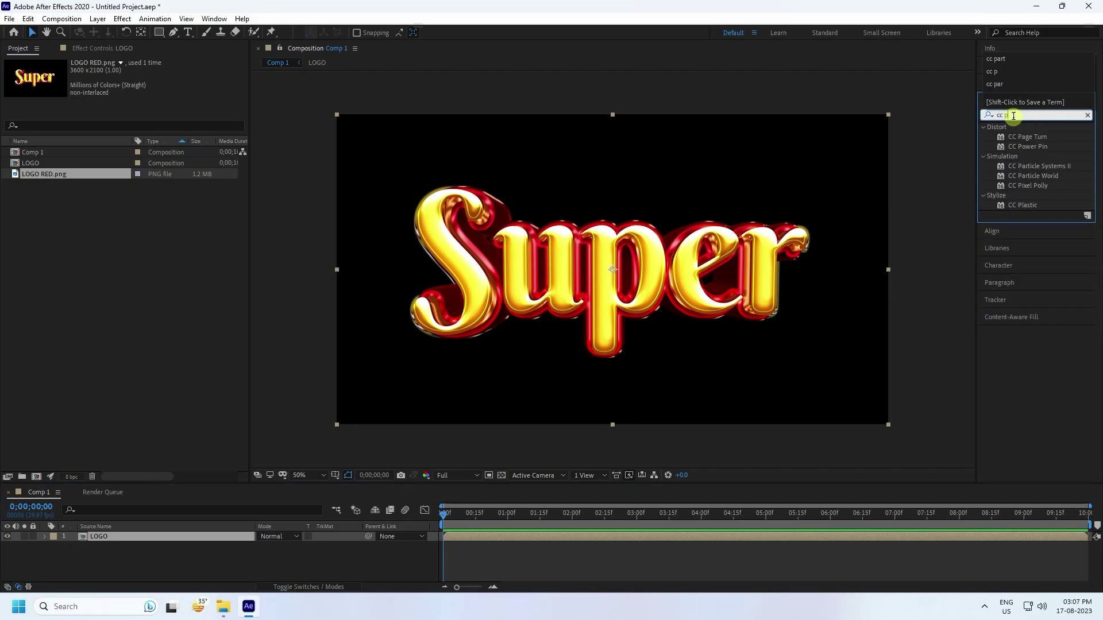
pyautogui.write('art')
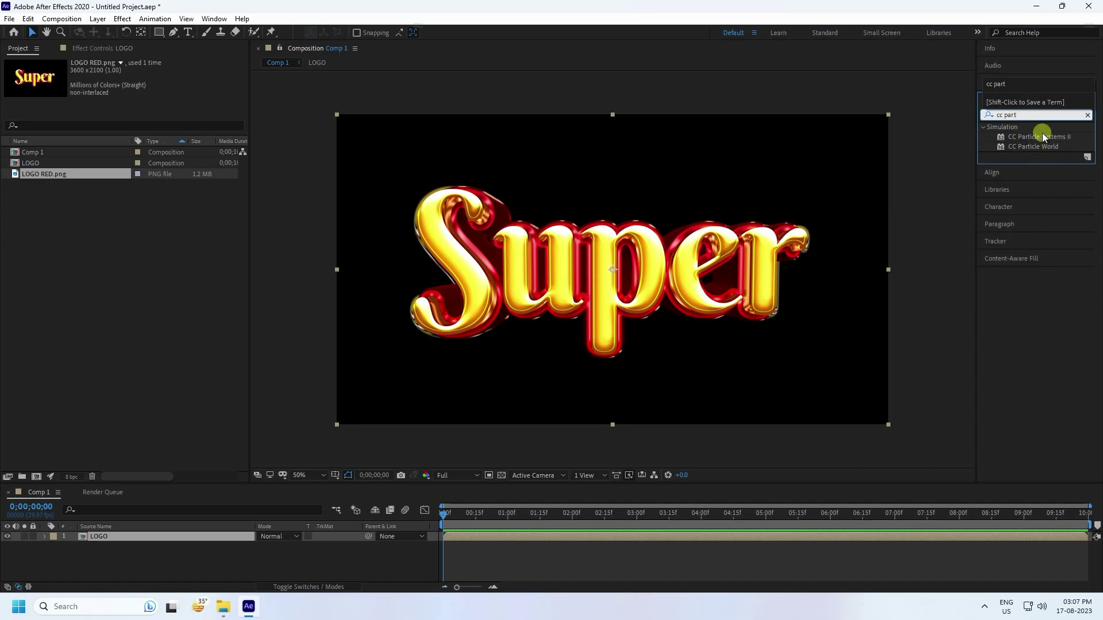
pyautogui.click(1049, 138)
pyautogui.moveTo(1055, 141); pyautogui.dragTo(140, 537)
pyautogui.click(109, 535)
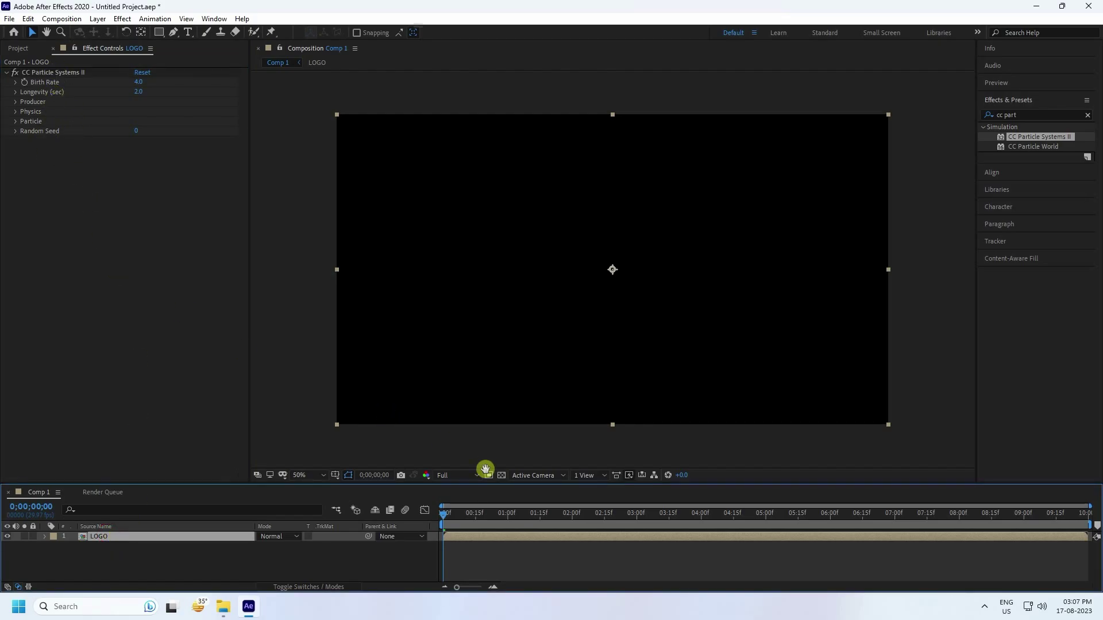
pyautogui.press('space')
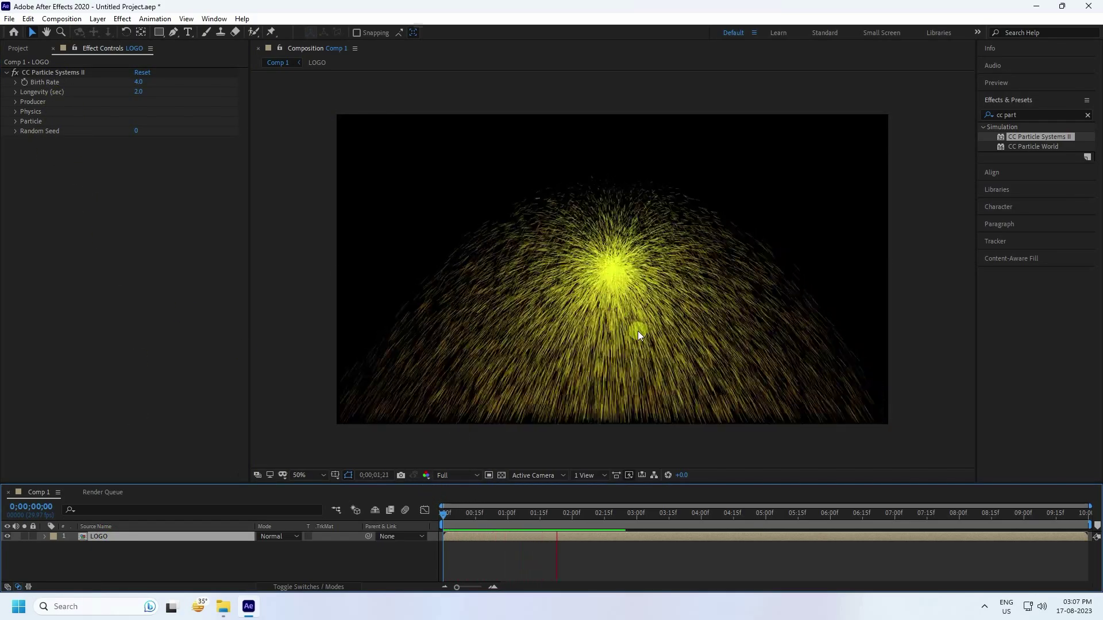
pyautogui.press('space')
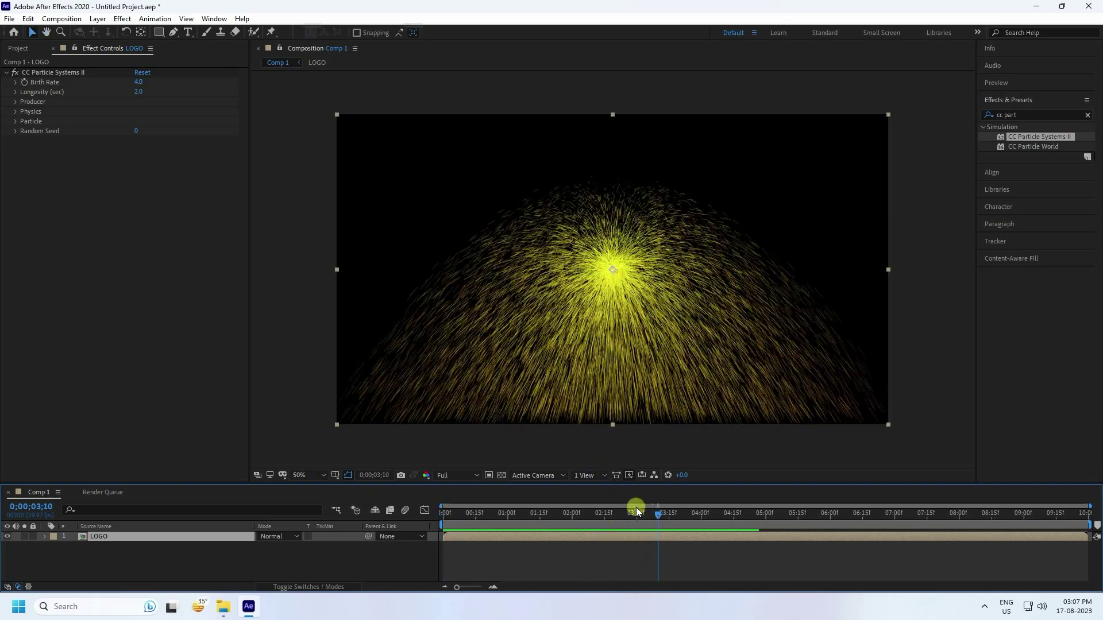
# Set the particle Producer's X position to 0 and turn on Position keyframing at 0;00;00;00.
pyautogui.moveTo(578, 485); pyautogui.dragTo(581, 455)
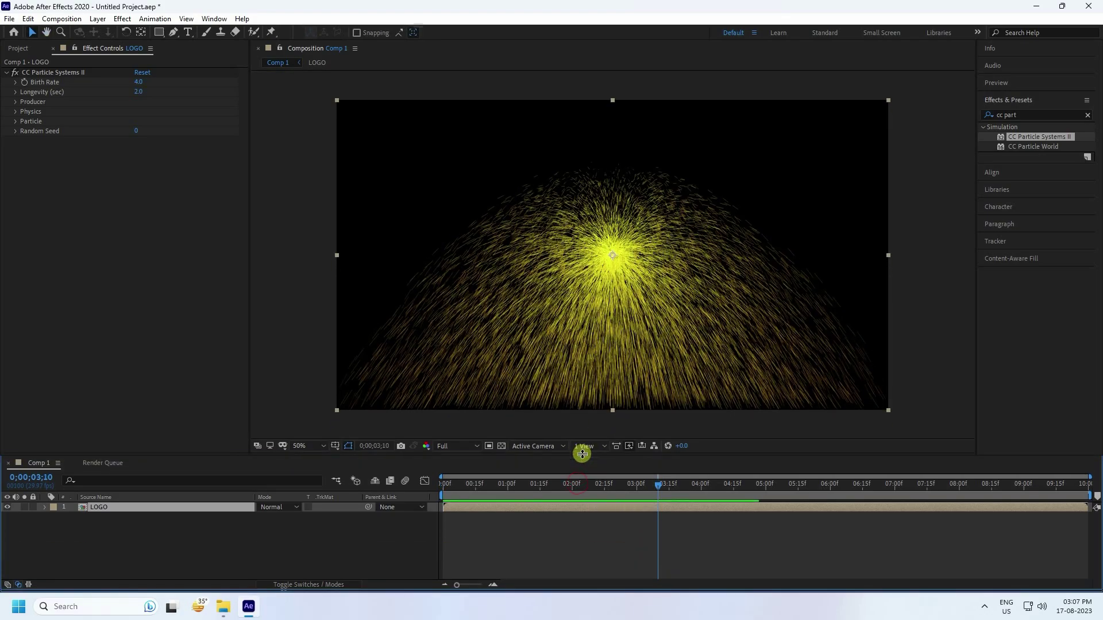
pyautogui.click(16, 102)
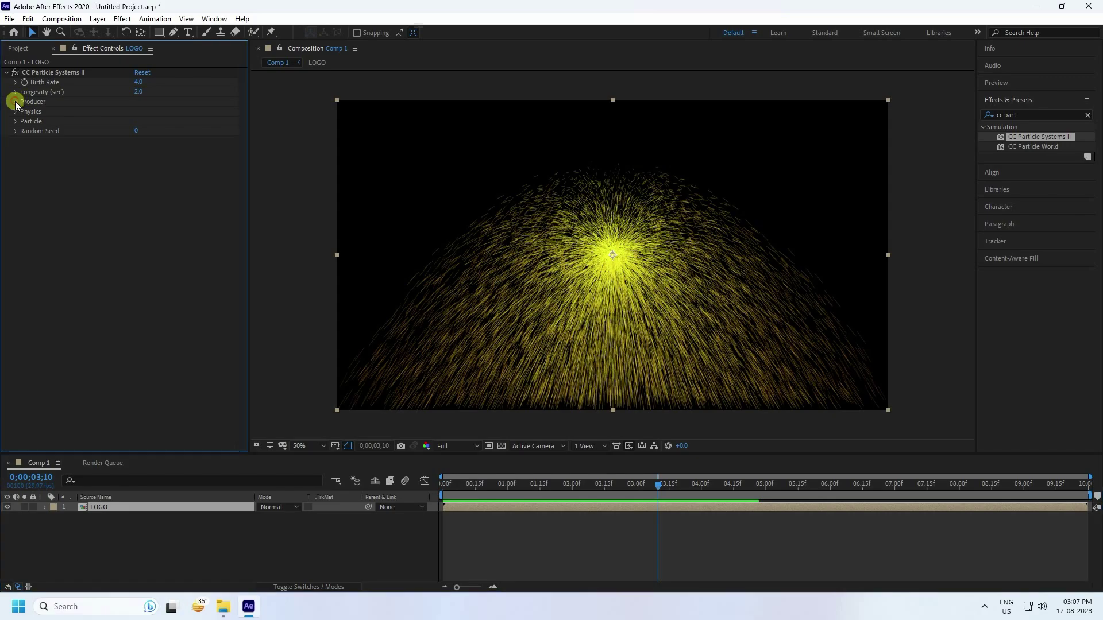
pyautogui.moveTo(628, 488); pyautogui.dragTo(364, 485)
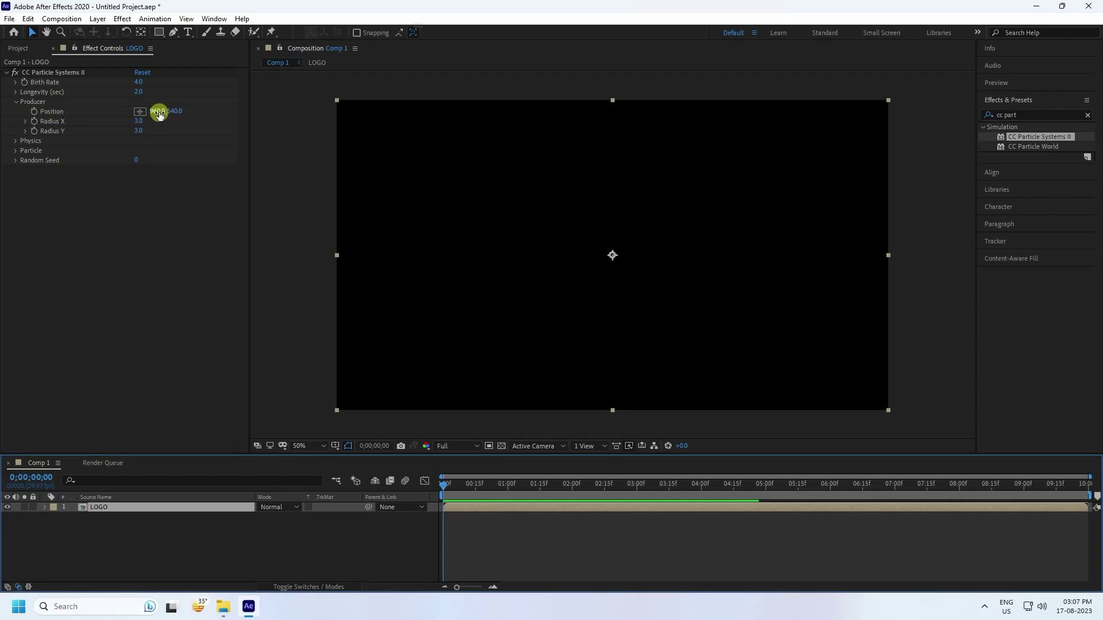
pyautogui.moveTo(155, 111); pyautogui.dragTo(3, 173)
pyautogui.moveTo(444, 486); pyautogui.dragTo(546, 492)
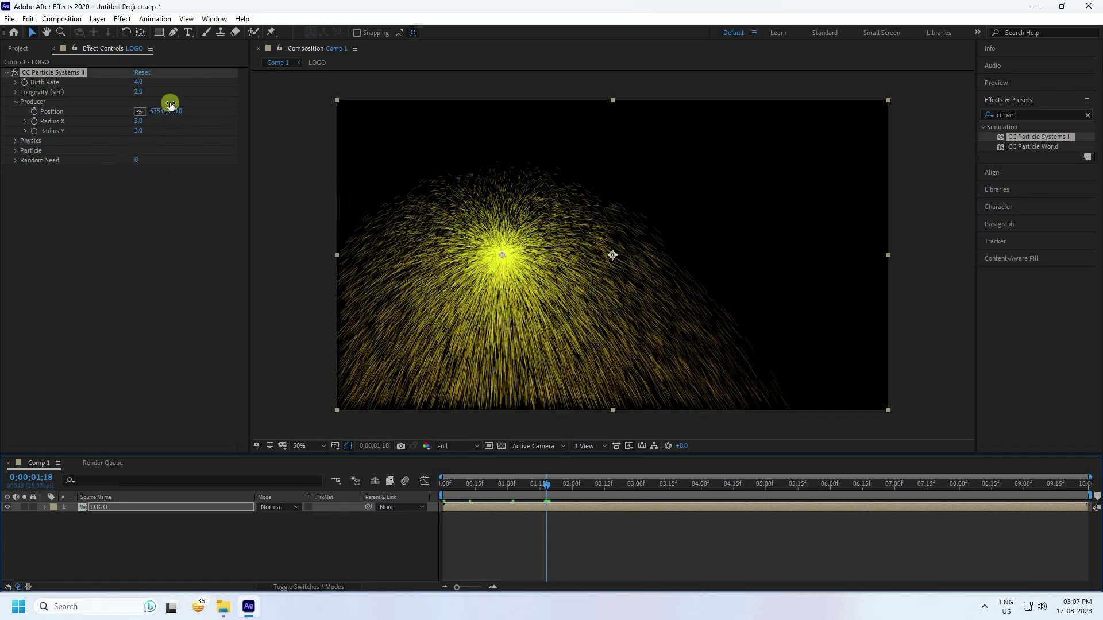
pyautogui.moveTo(165, 111)
pyautogui.mouseDown()
pyautogui.moveTo(148, 111)
pyautogui.moveTo(161, 113)
pyautogui.mouseUp()
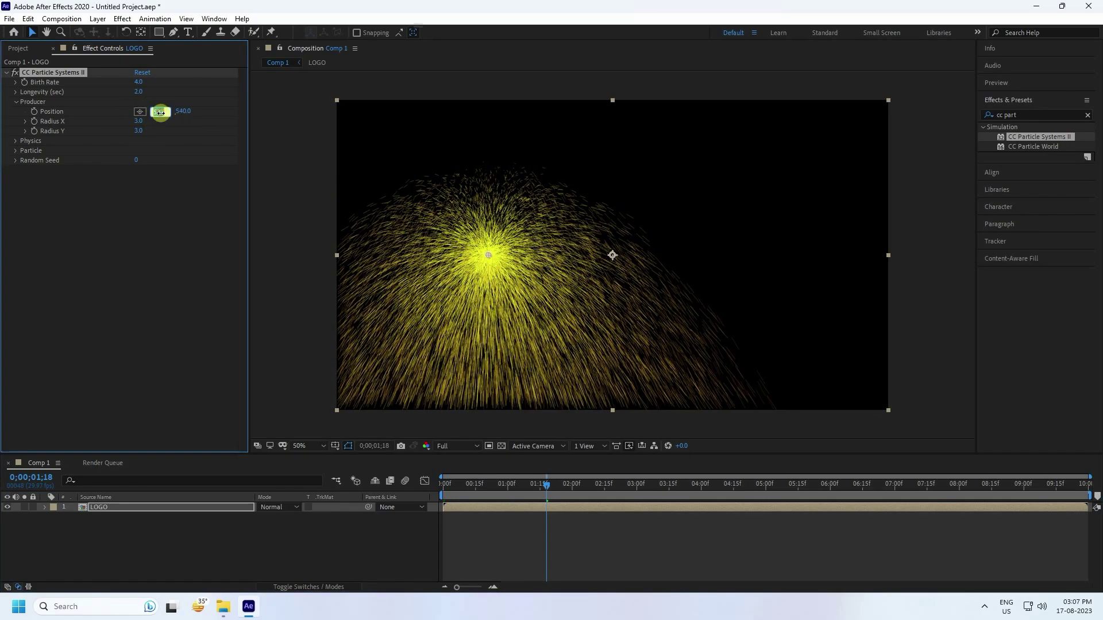
pyautogui.write('0')
pyautogui.press('Return')
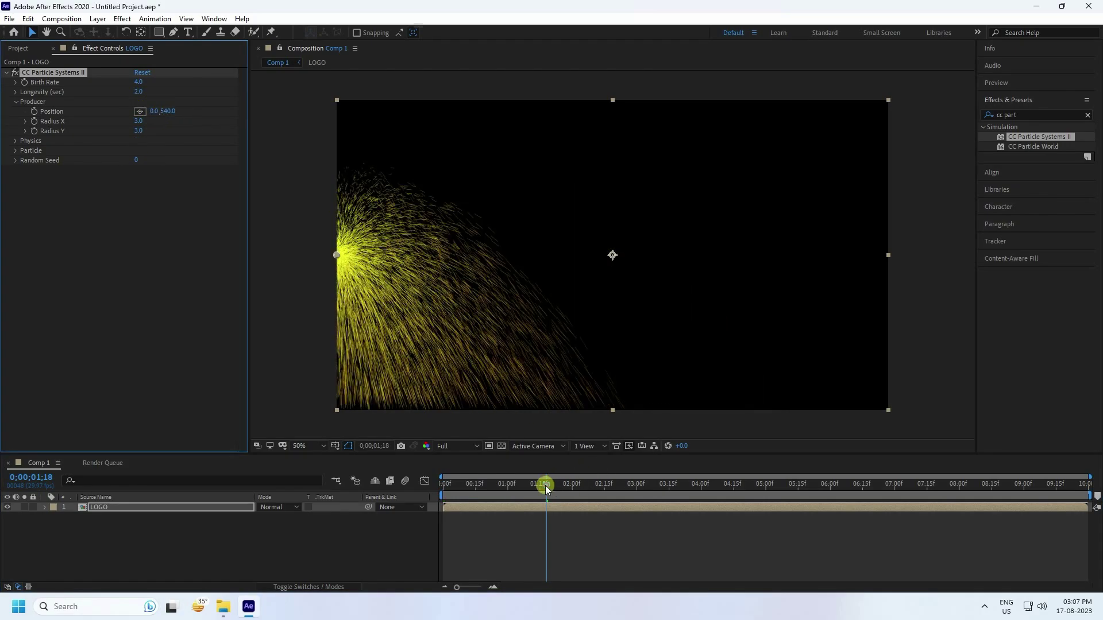
pyautogui.moveTo(546, 487); pyautogui.dragTo(444, 487)
pyautogui.click(34, 112)
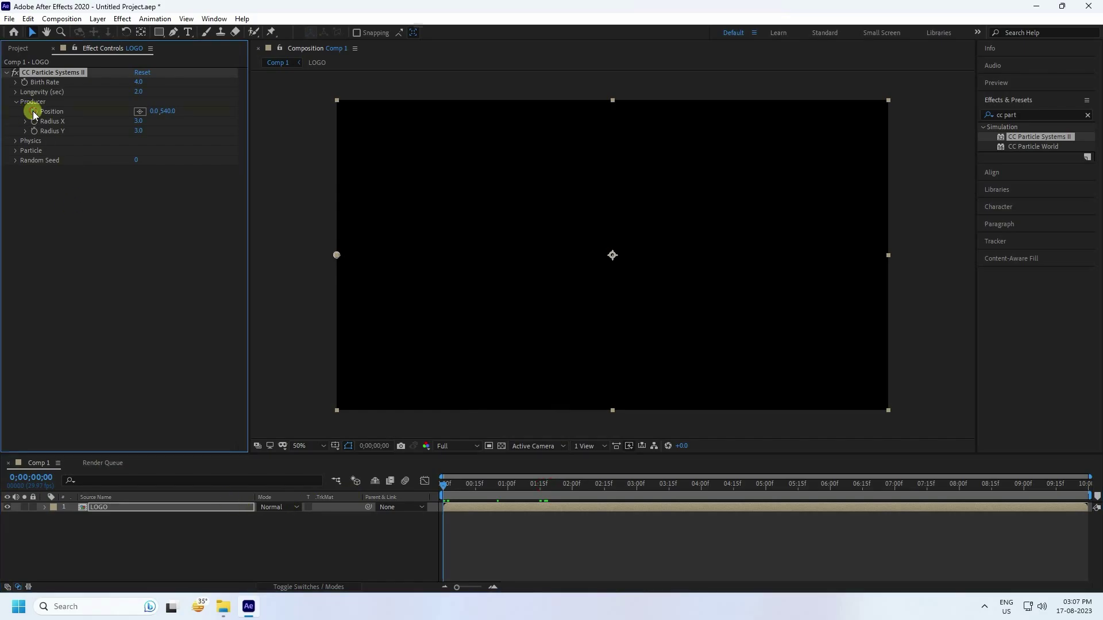
# Add a Producer Position keyframe at 0;00;06;00 with the emitter at the frame's right edge, and preview the particle sweep.
pyautogui.click(829, 487)
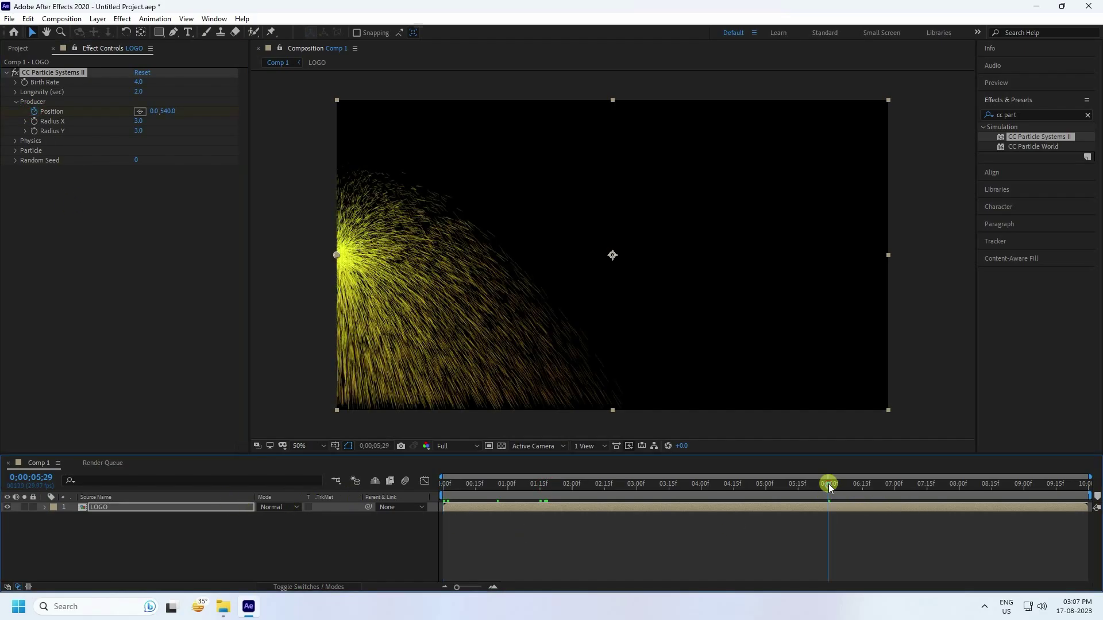
pyautogui.moveTo(829, 488); pyautogui.dragTo(831, 488)
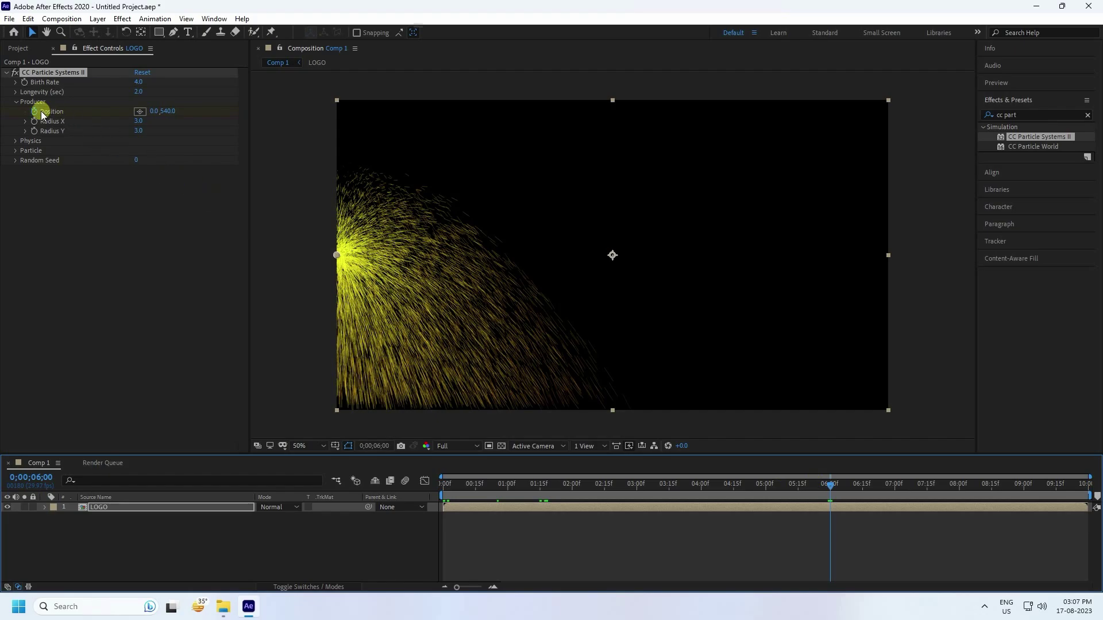
pyautogui.moveTo(155, 114); pyautogui.dragTo(925, 171)
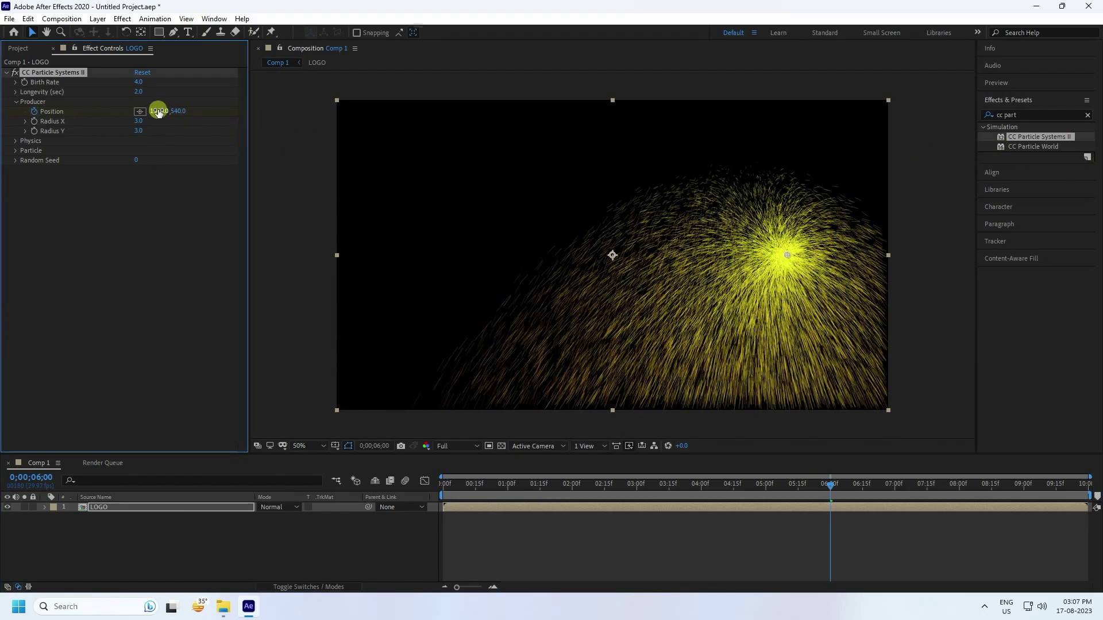
pyautogui.moveTo(156, 111); pyautogui.dragTo(350, 126)
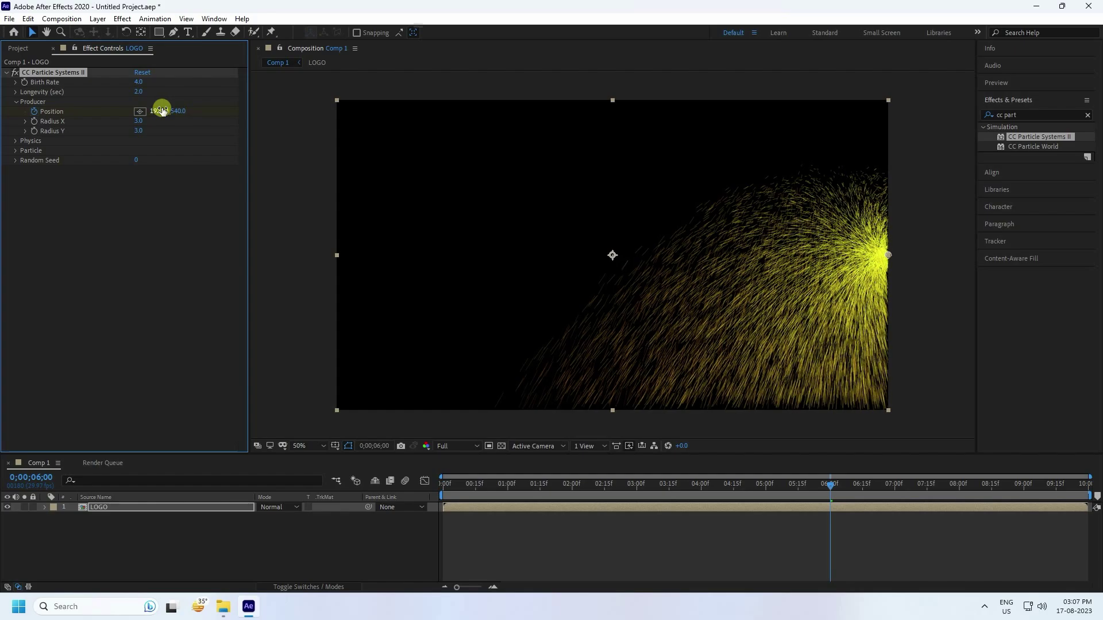
pyautogui.moveTo(494, 495); pyautogui.dragTo(419, 491)
pyautogui.press('space')
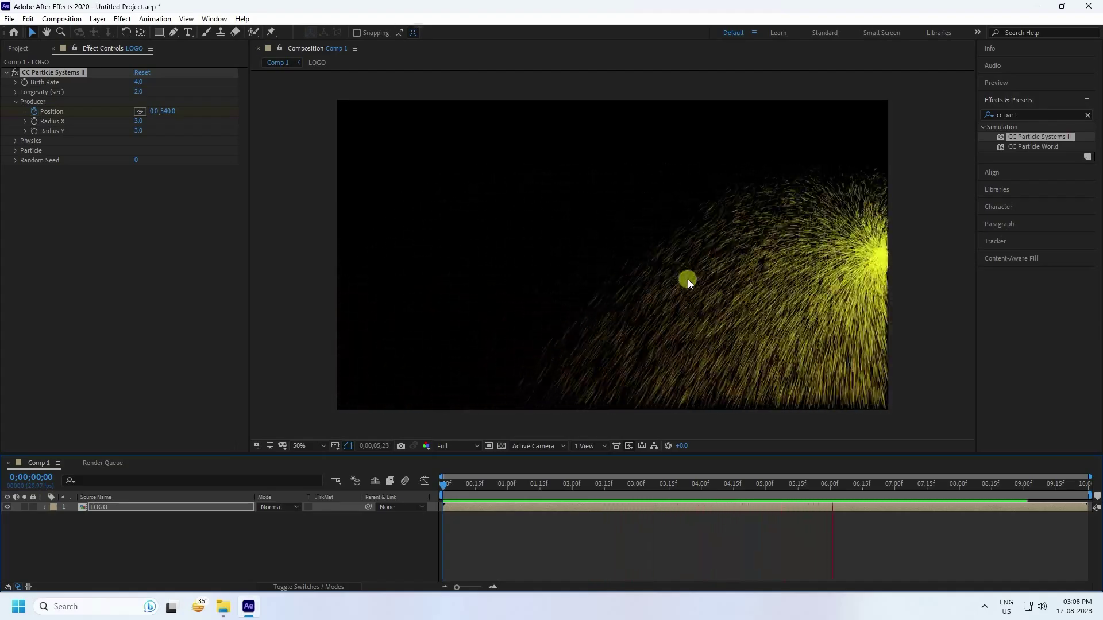
pyautogui.click(688, 279)
pyautogui.moveTo(460, 489); pyautogui.dragTo(624, 488)
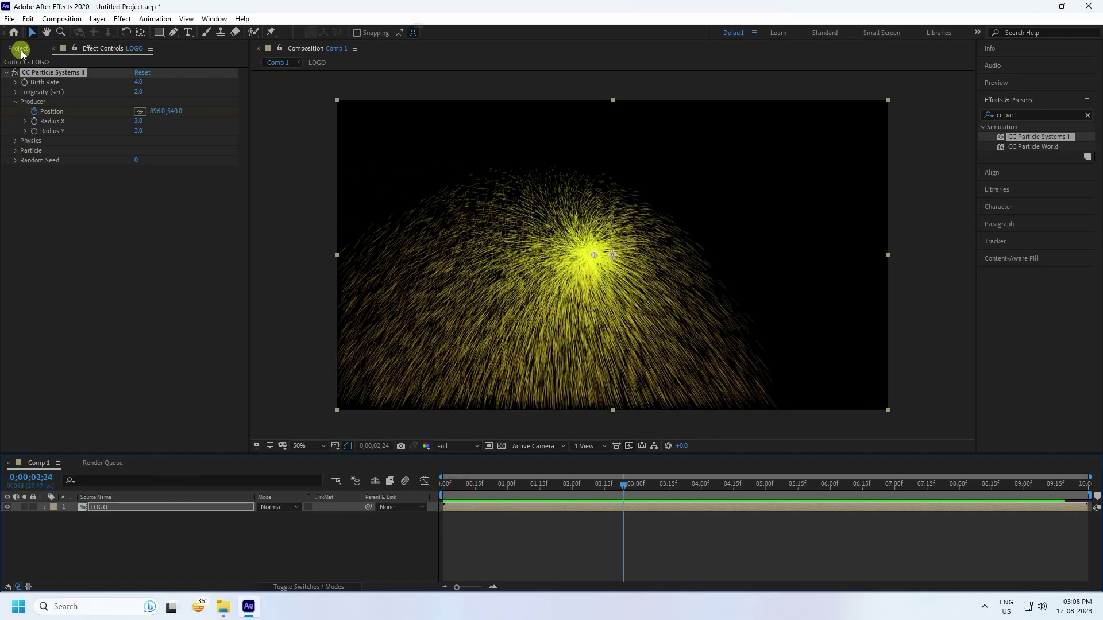
# Add the LOGO composition to Comp 1 again as a second layer beneath the particle layer.
pyautogui.click(18, 48)
pyautogui.click(30, 164)
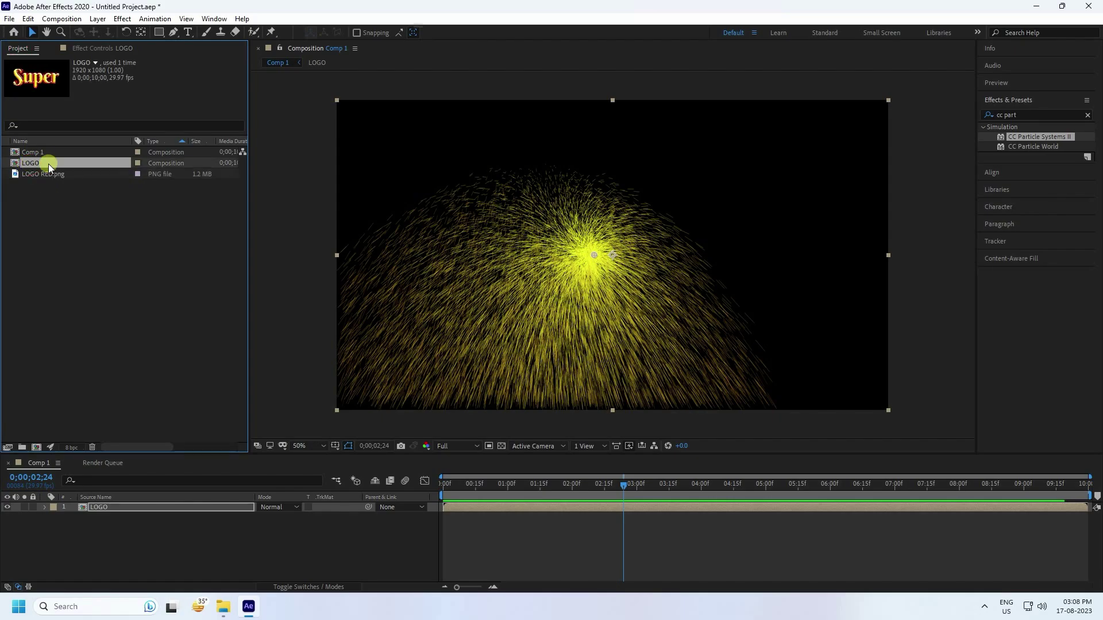
pyautogui.moveTo(30, 164); pyautogui.dragTo(103, 543)
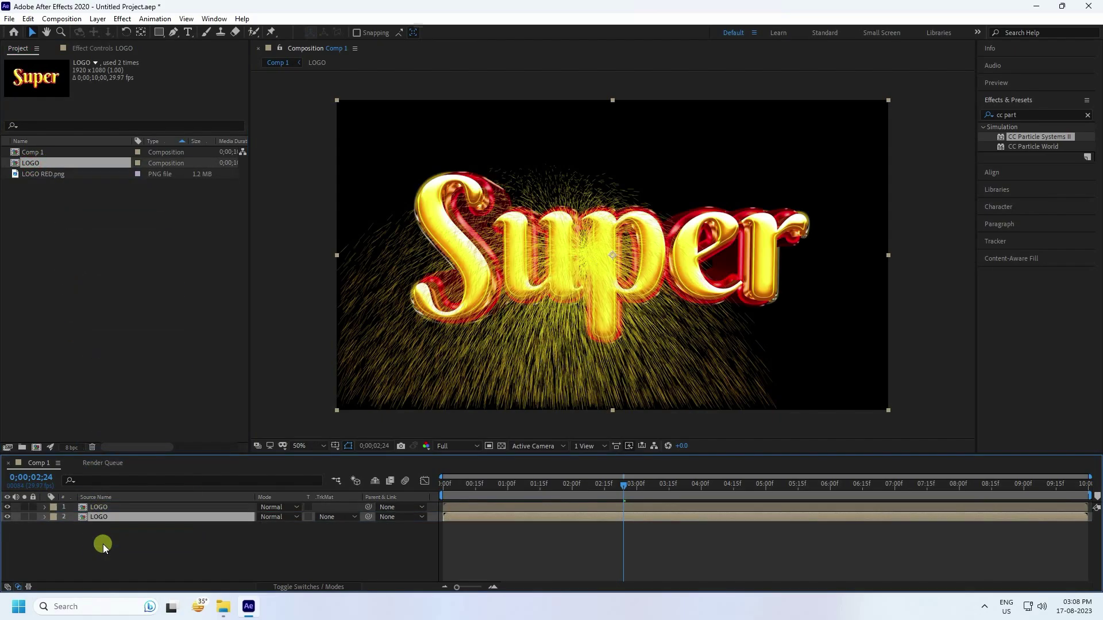
# Rename the upper LOGO layer, which carries the particle effect, as LOGO PARTICLES.
pyautogui.click(101, 506)
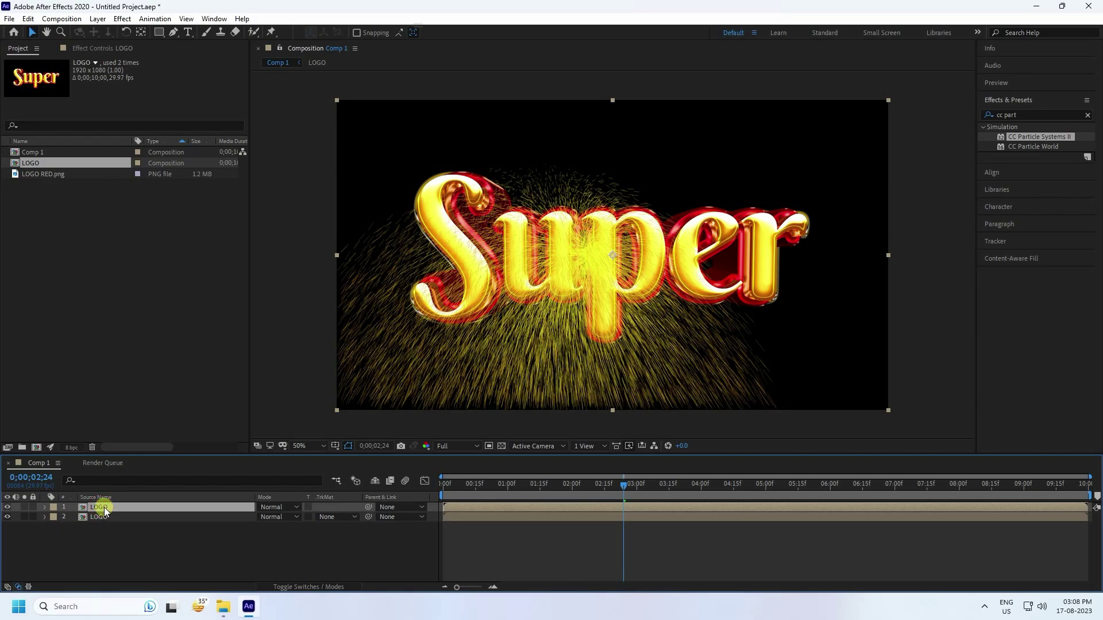
pyautogui.rightClick(104, 508)
pyautogui.click(137, 486)
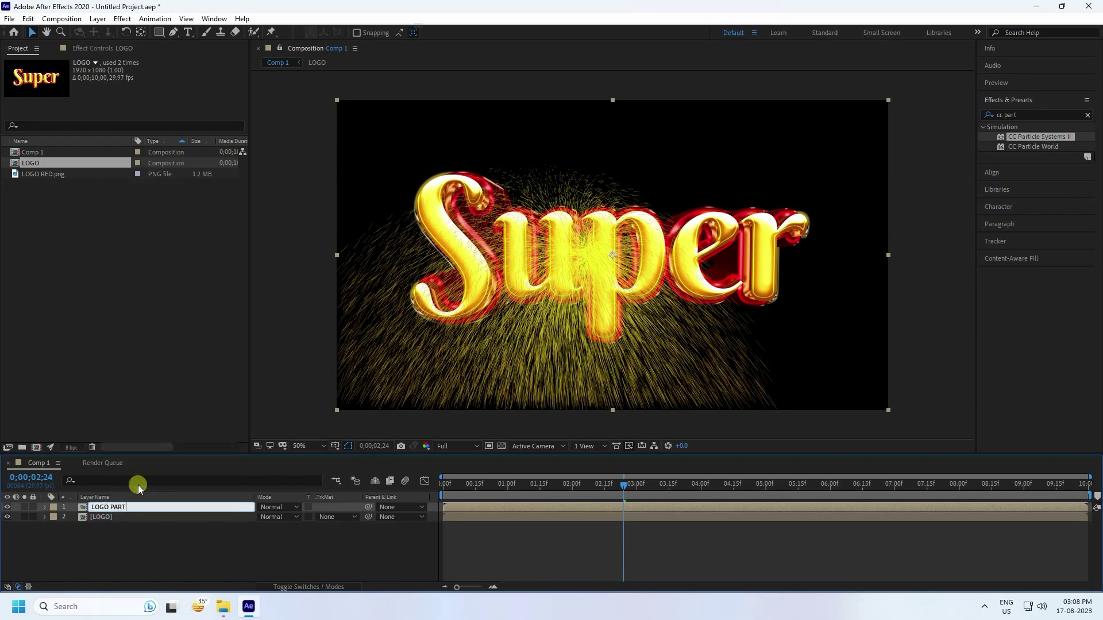
pyautogui.write('PARTICLES')
pyautogui.press('Return')
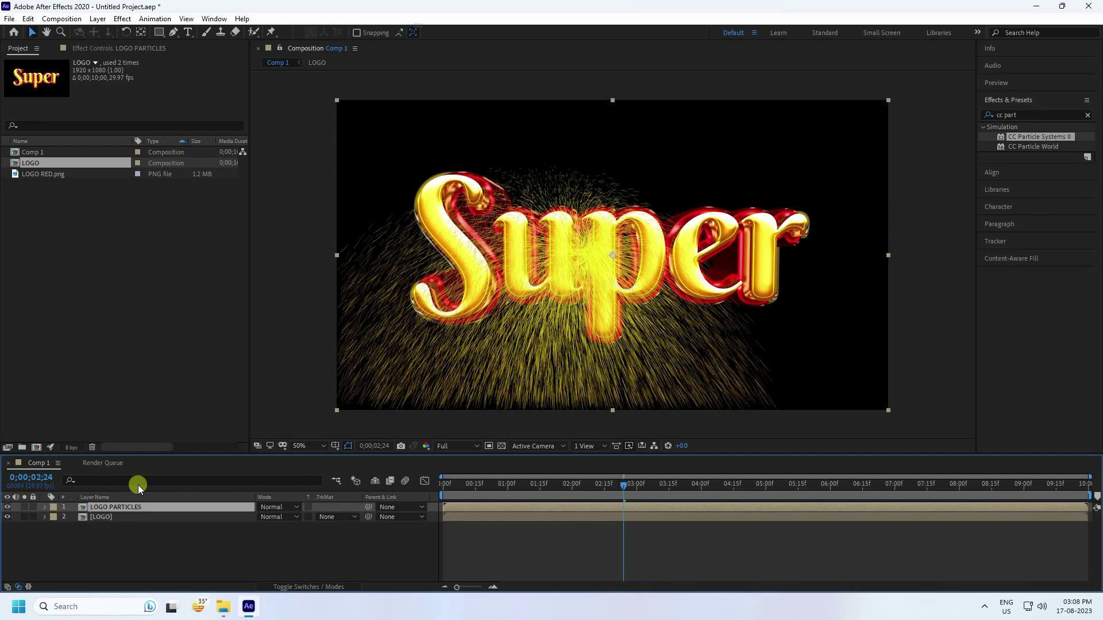
# Solo the lower LOGO layer and apply the Linear Wipe animation preset from Transitions - Wipes to it.
pyautogui.click(112, 517)
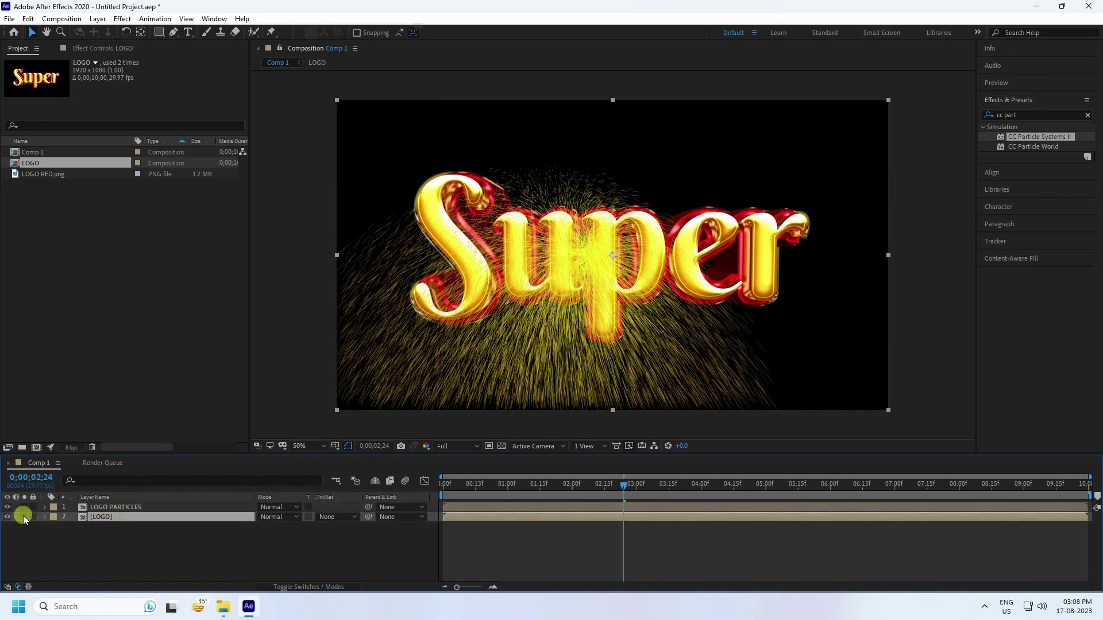
pyautogui.click(23, 517)
pyautogui.click(86, 519)
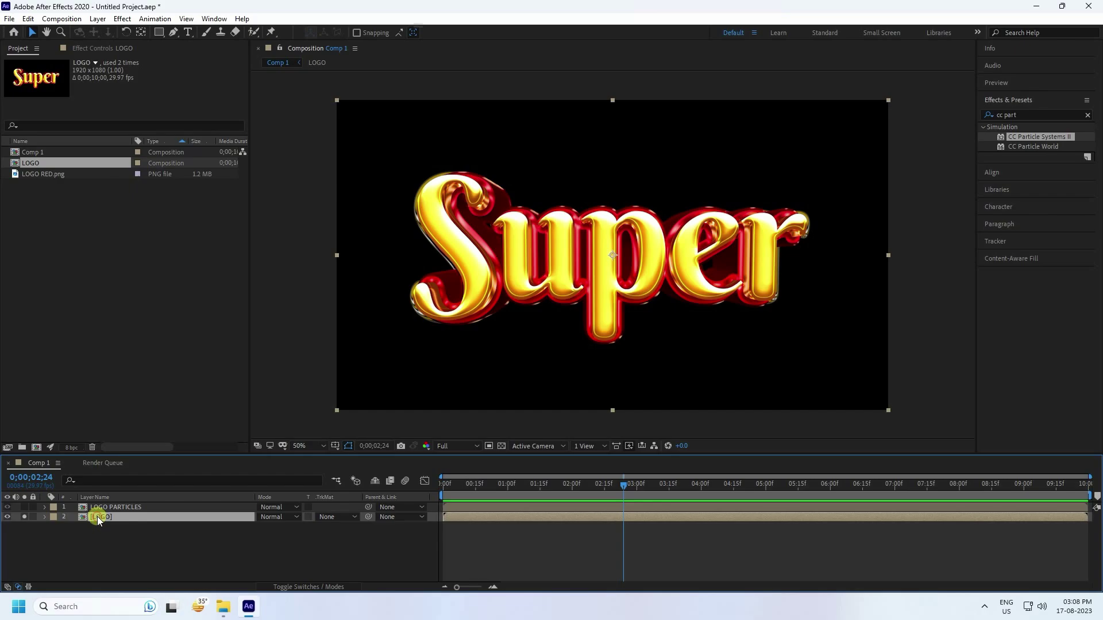
pyautogui.click(1025, 115)
pyautogui.write('lin')
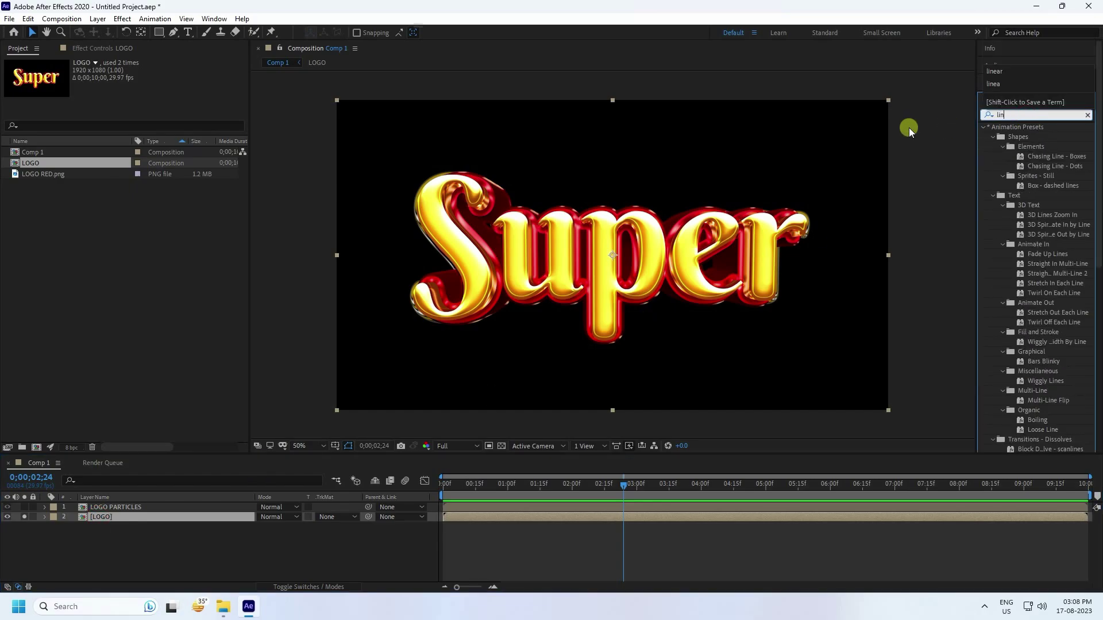
pyautogui.write('ea')
pyautogui.moveTo(1034, 147); pyautogui.dragTo(112, 515)
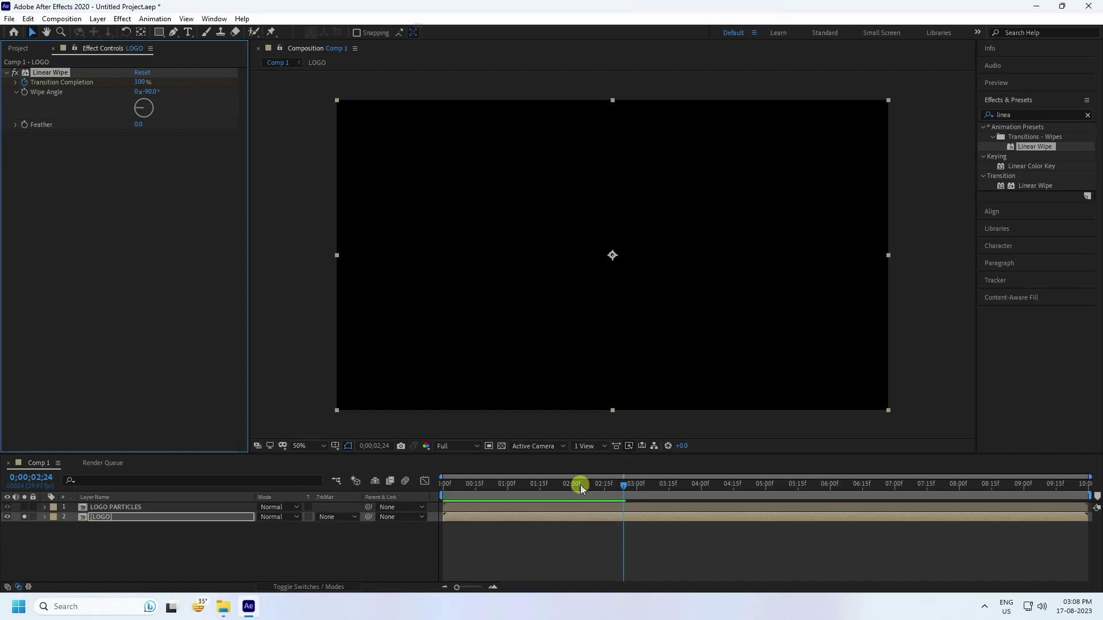
# Set the Linear Wipe's Wipe Angle to 90° and its Transition Completion to 0% at 0;00;00;00.
pyautogui.moveTo(580, 484); pyautogui.dragTo(402, 495)
pyautogui.press('space')
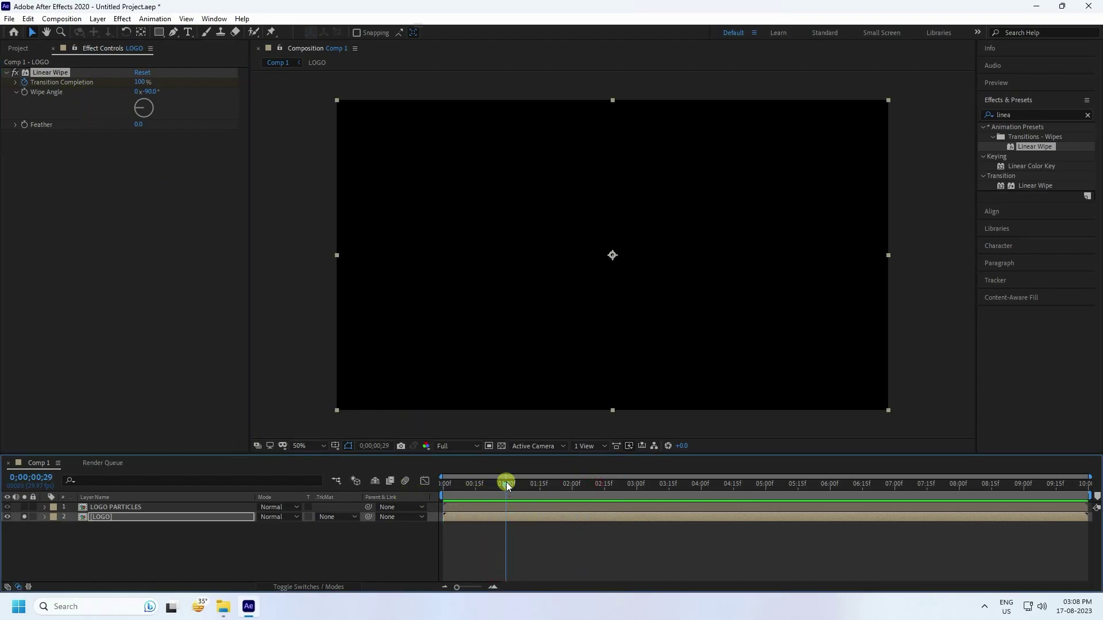
pyautogui.moveTo(505, 485); pyautogui.dragTo(328, 484)
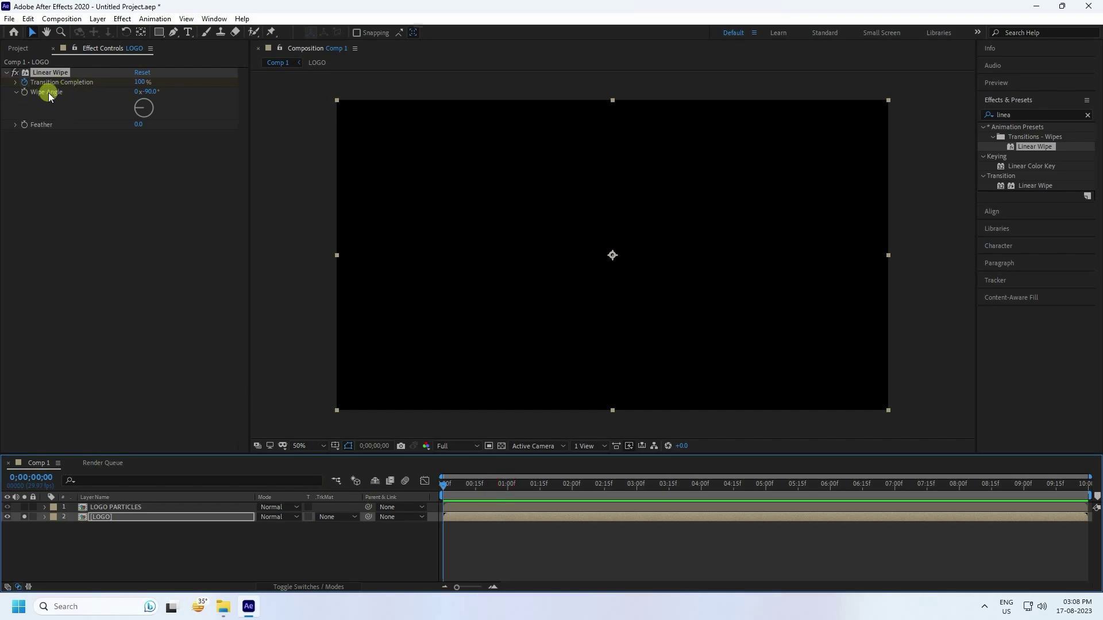
pyautogui.click(150, 92)
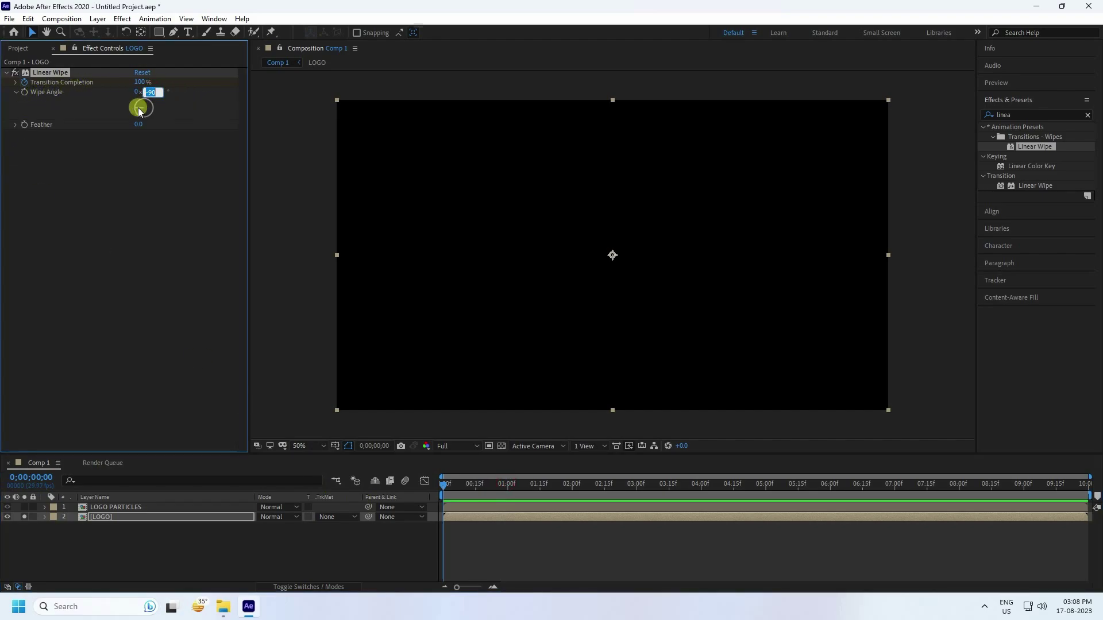
pyautogui.moveTo(139, 110); pyautogui.dragTo(154, 104)
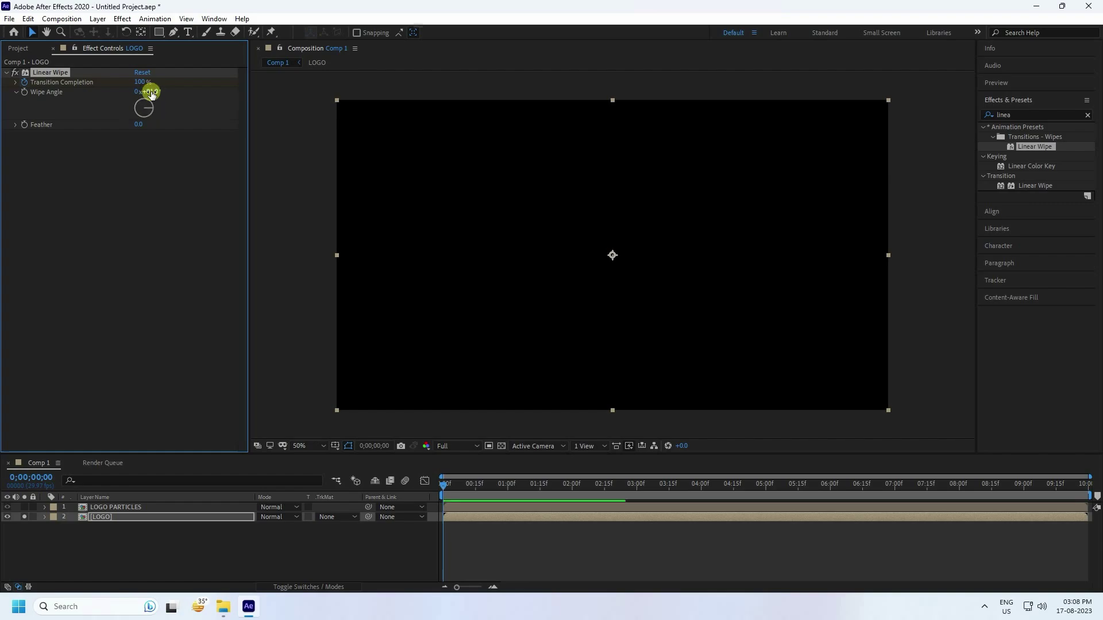
pyautogui.click(151, 92)
pyautogui.write('90')
pyautogui.press('Return')
pyautogui.write('0')
# Set the Linear Wipe's Transition Completion to 100% at 0;00;06;00.
pyautogui.moveTo(449, 489); pyautogui.dragTo(801, 521)
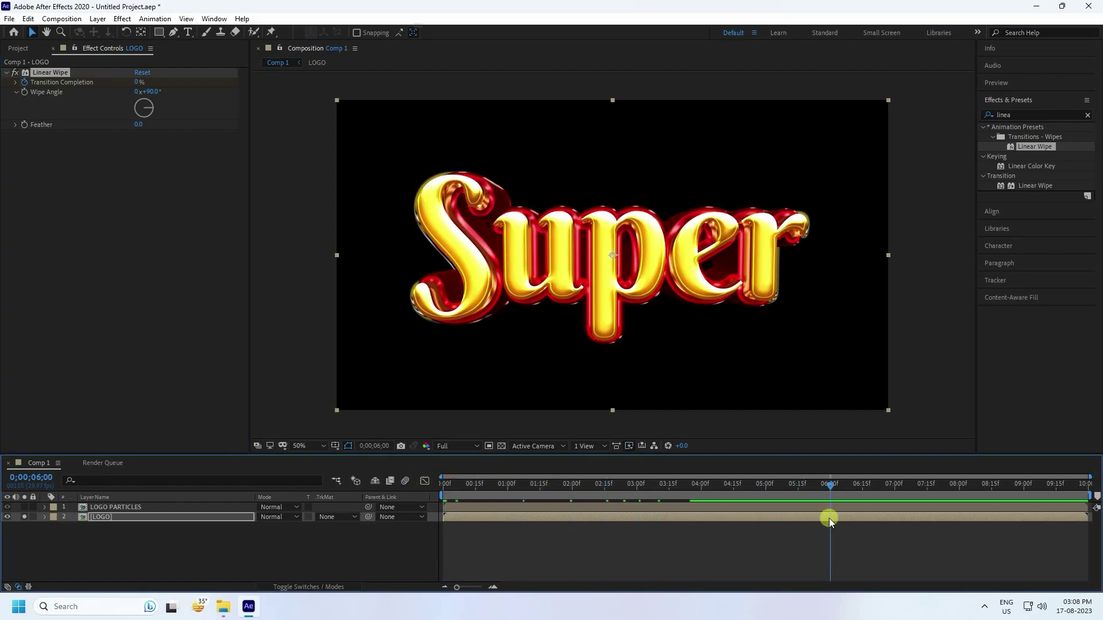
pyautogui.click(138, 83)
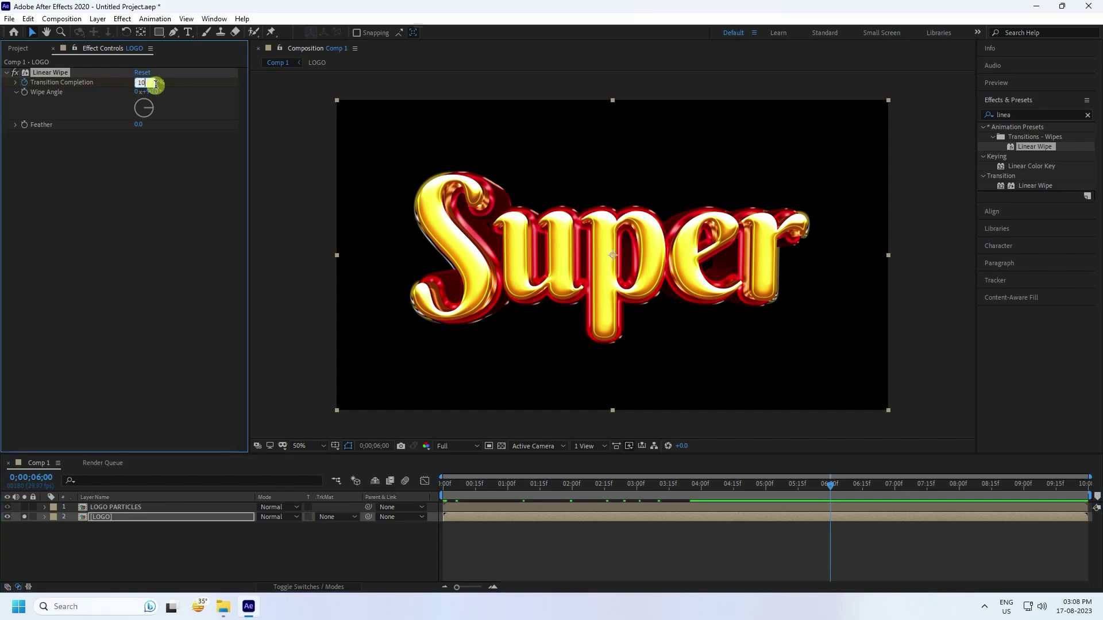
pyautogui.press('Return')
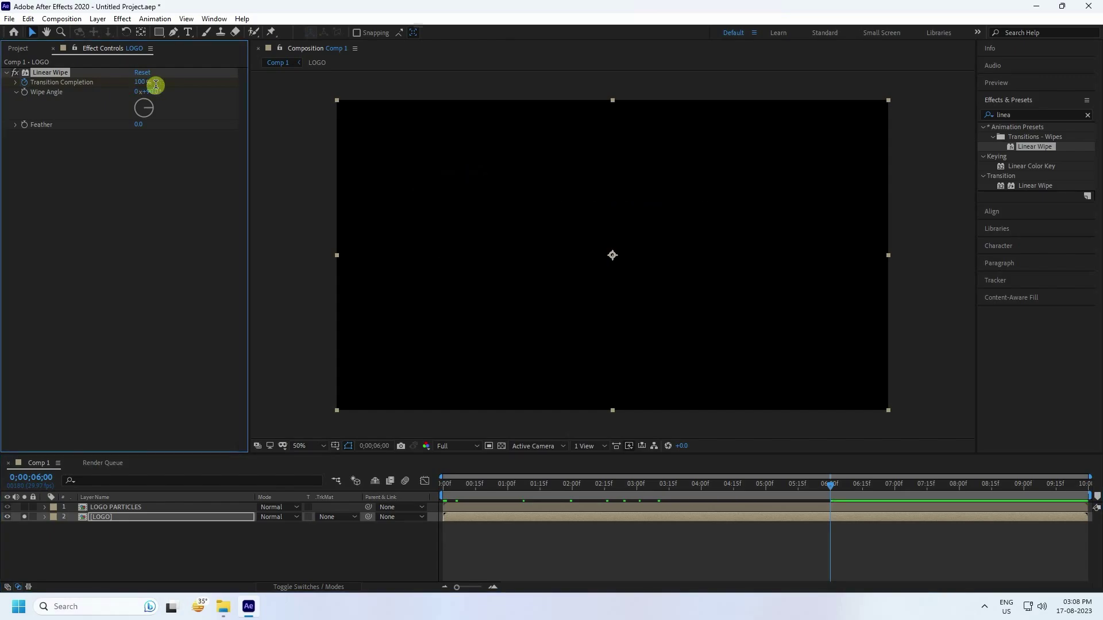
# Delete the two middle Transition Completion keyframes on the LOGO layer and preview the wipe from the start.
pyautogui.click(106, 519)
pyautogui.press('u')
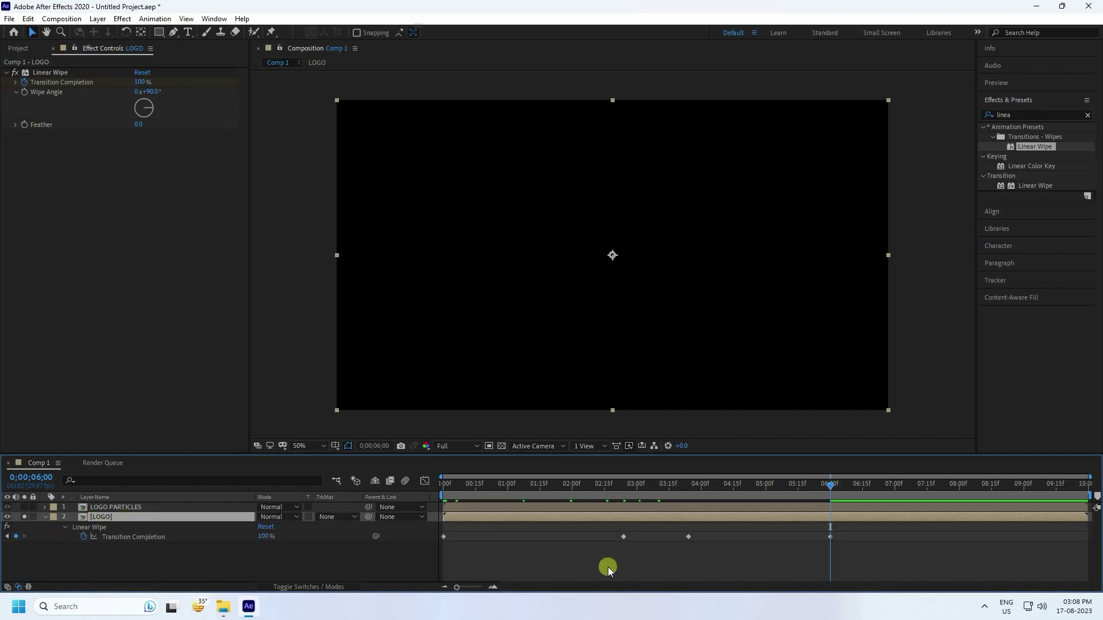
pyautogui.moveTo(604, 560); pyautogui.dragTo(763, 508)
pyautogui.press('Delete')
pyautogui.moveTo(525, 483); pyautogui.dragTo(433, 535)
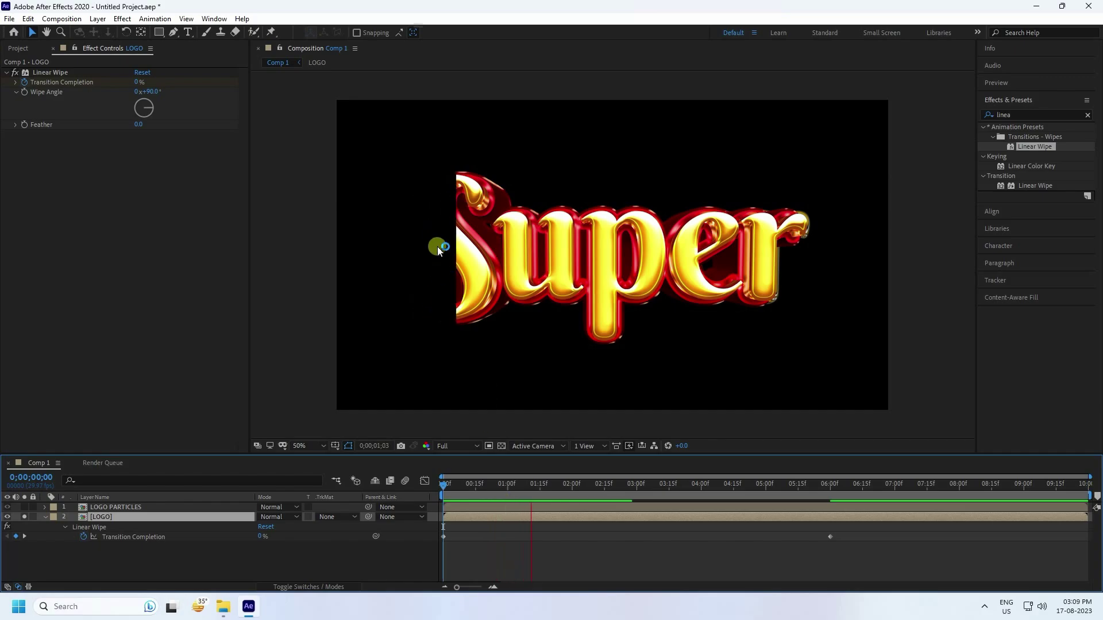
pyautogui.moveTo(632, 480); pyautogui.dragTo(248, 501)
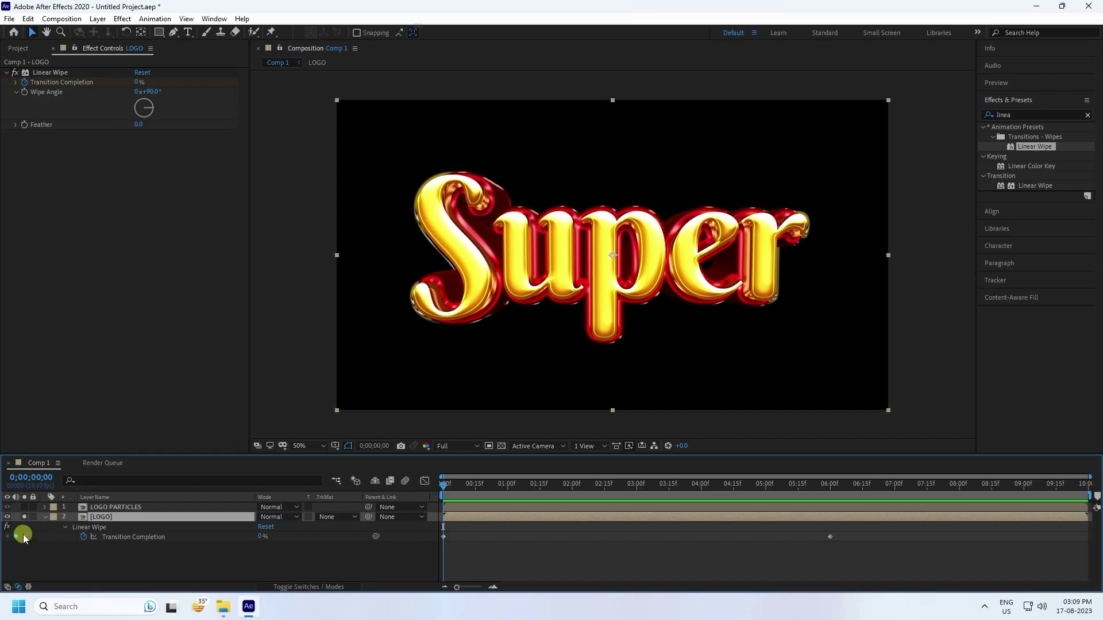
pyautogui.click(24, 536)
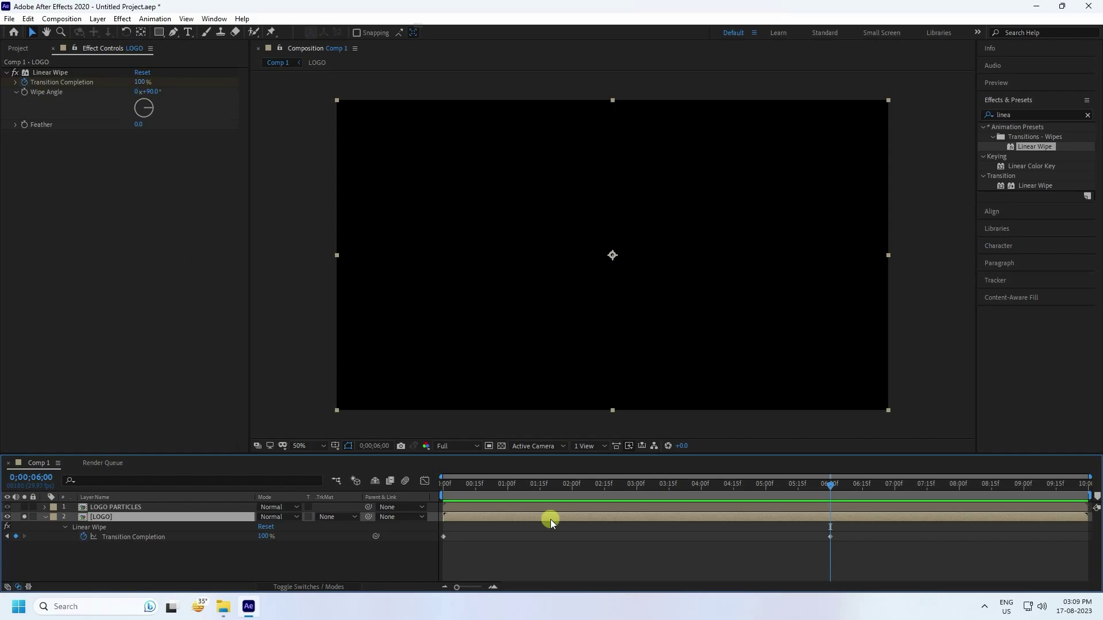
pyautogui.moveTo(469, 485); pyautogui.dragTo(330, 501)
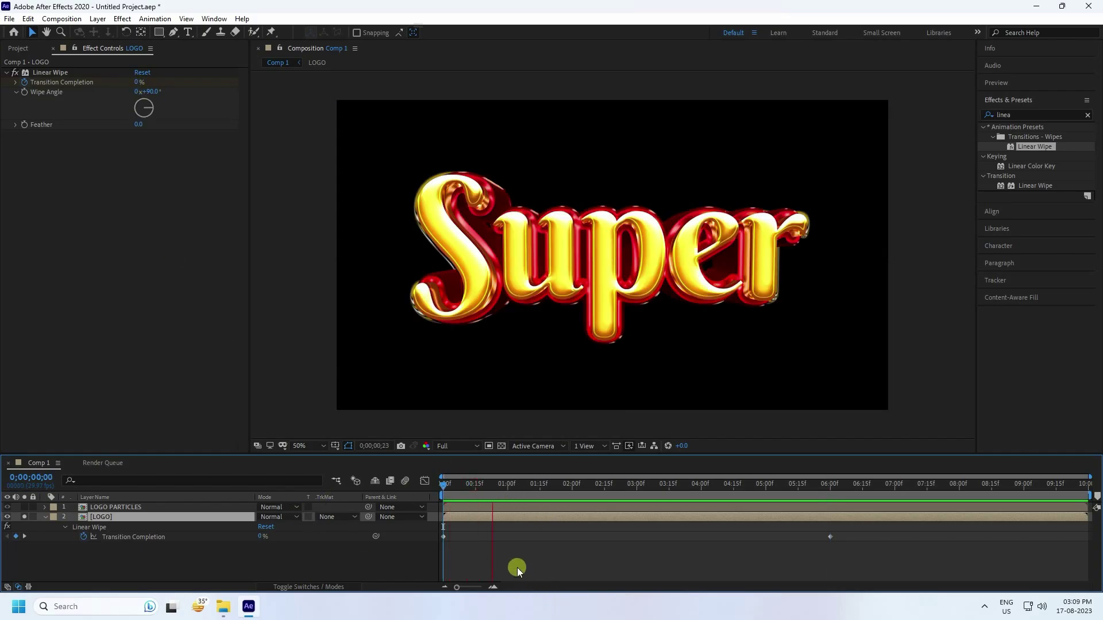
pyautogui.press('space')
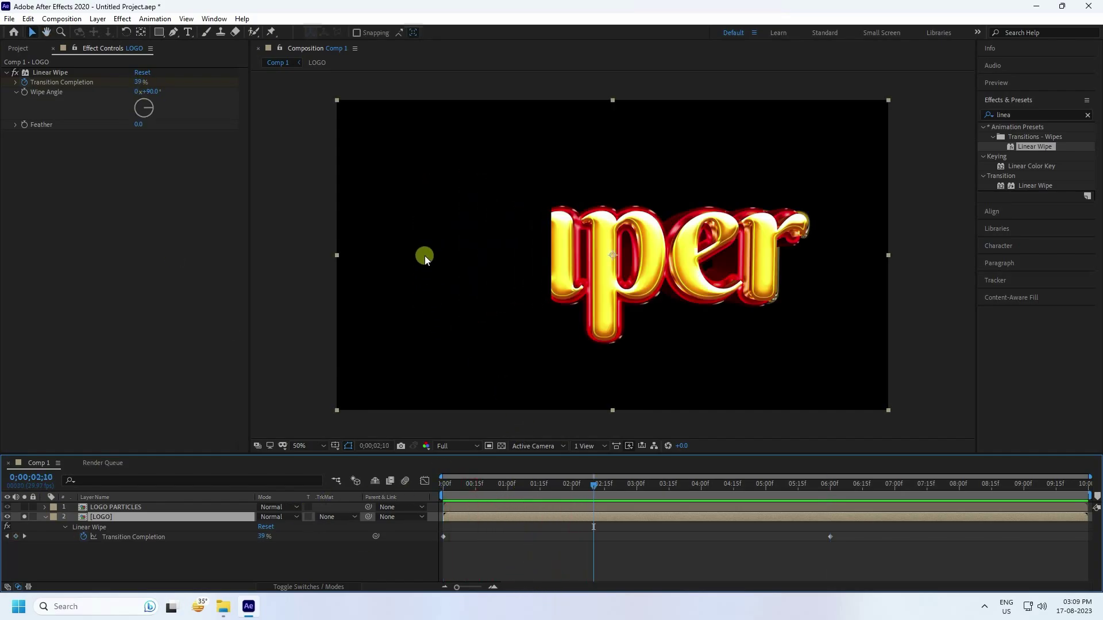
# Set the Linear Wipe's Feather to 50 and preview the softened wipe from the start.
pyautogui.click(138, 124)
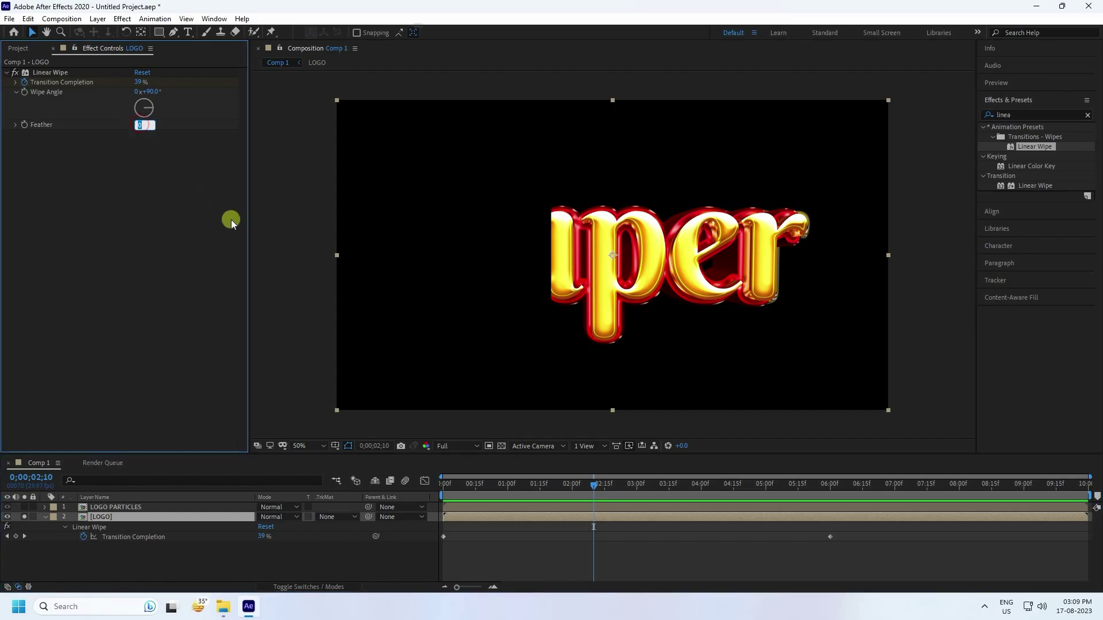
pyautogui.write('50')
pyautogui.press('Return')
pyautogui.click(521, 491)
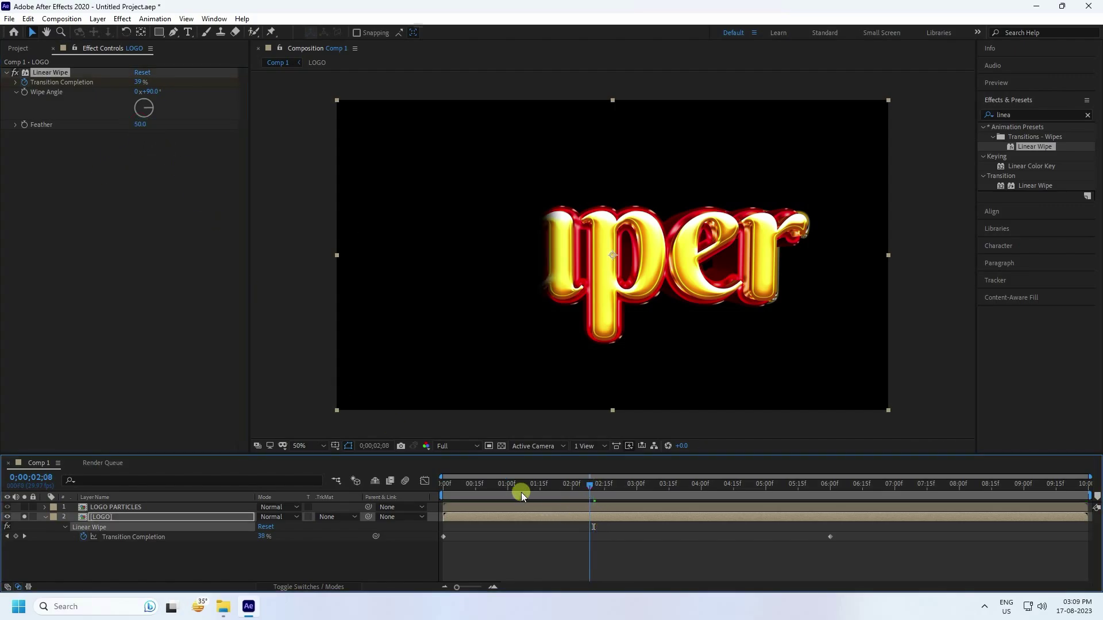
pyautogui.press('Home')
pyautogui.press('space')
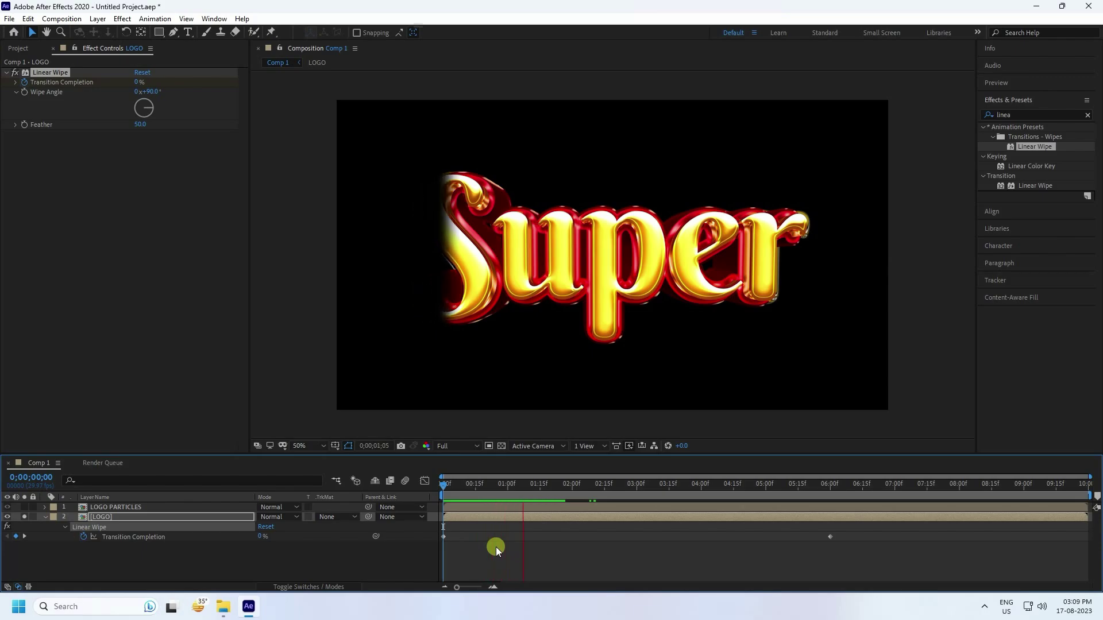
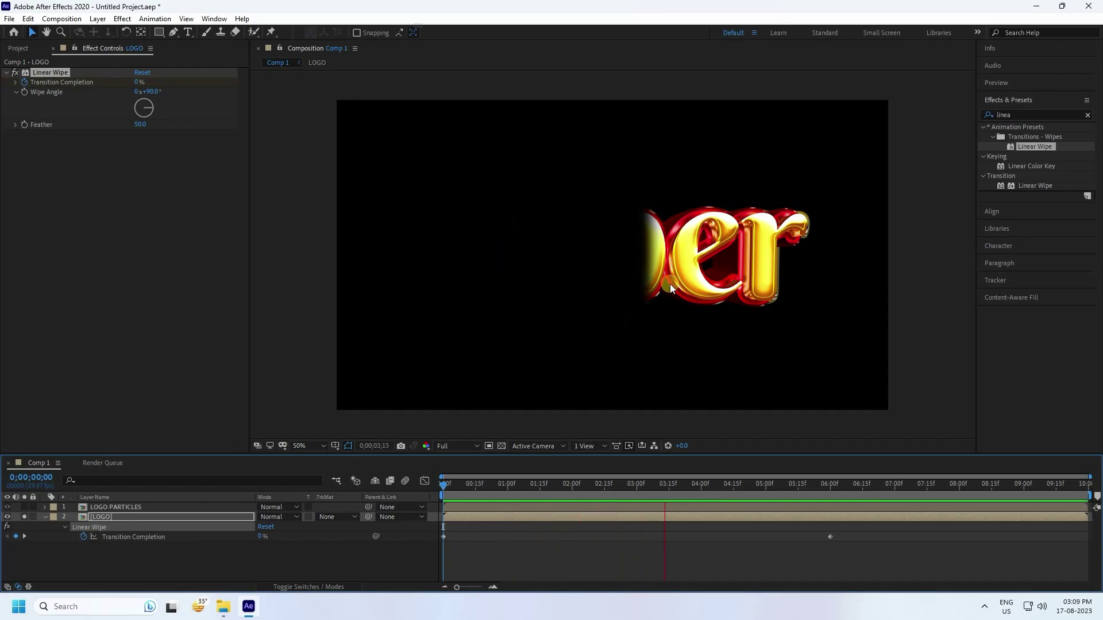
pyautogui.press('space')
# Collapse the LOGO layer's properties, turn off its solo, and select the LOGO PARTICLES layer.
pyautogui.click(45, 517)
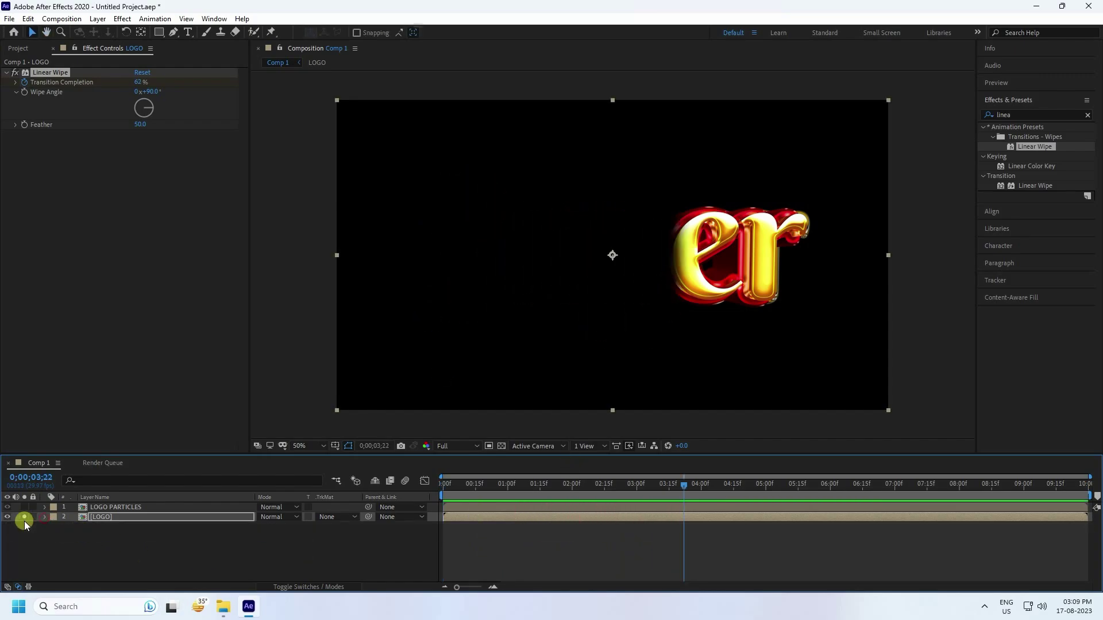
pyautogui.click(24, 517)
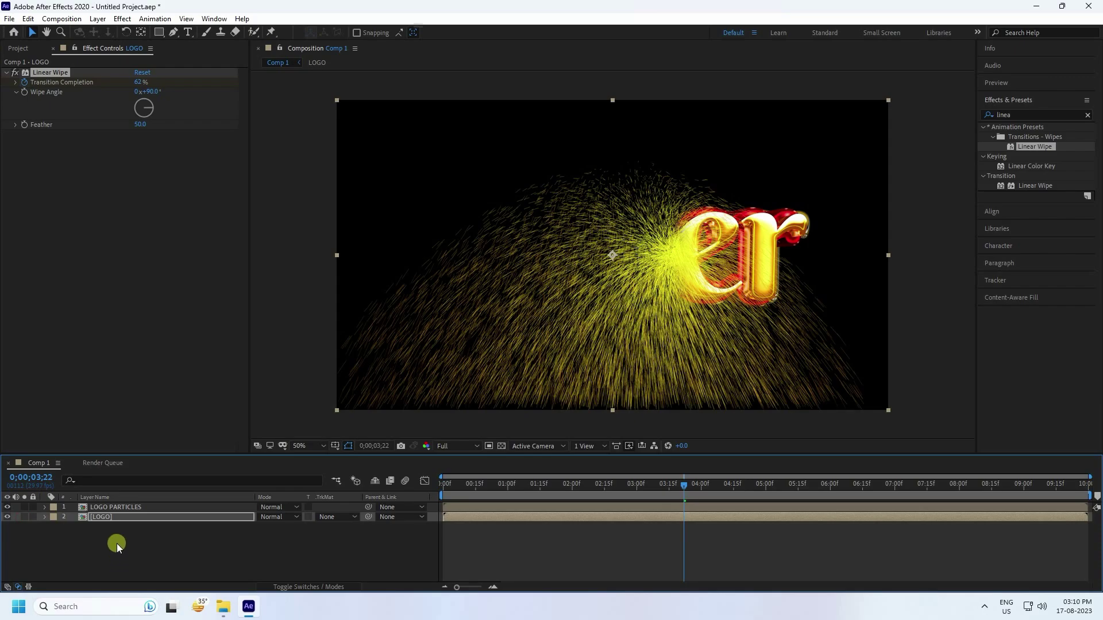
pyautogui.click(105, 509)
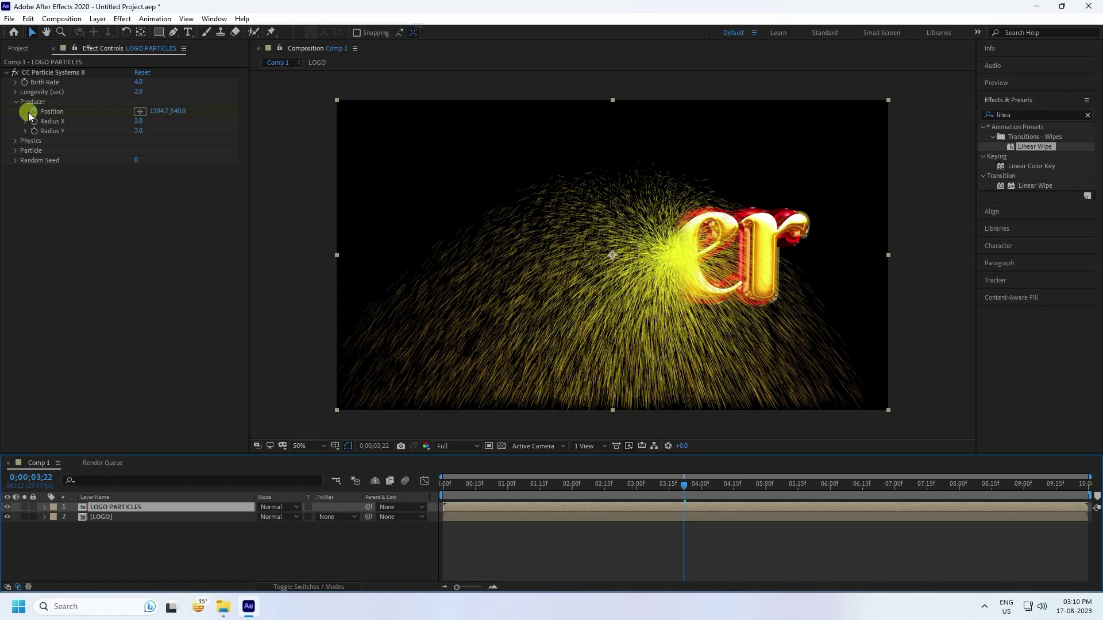
# Set the CC Particle Systems II Birth Rate to 20 and Longevity to 3 seconds, previewing the result from the start.
pyautogui.click(27, 82)
pyautogui.click(141, 83)
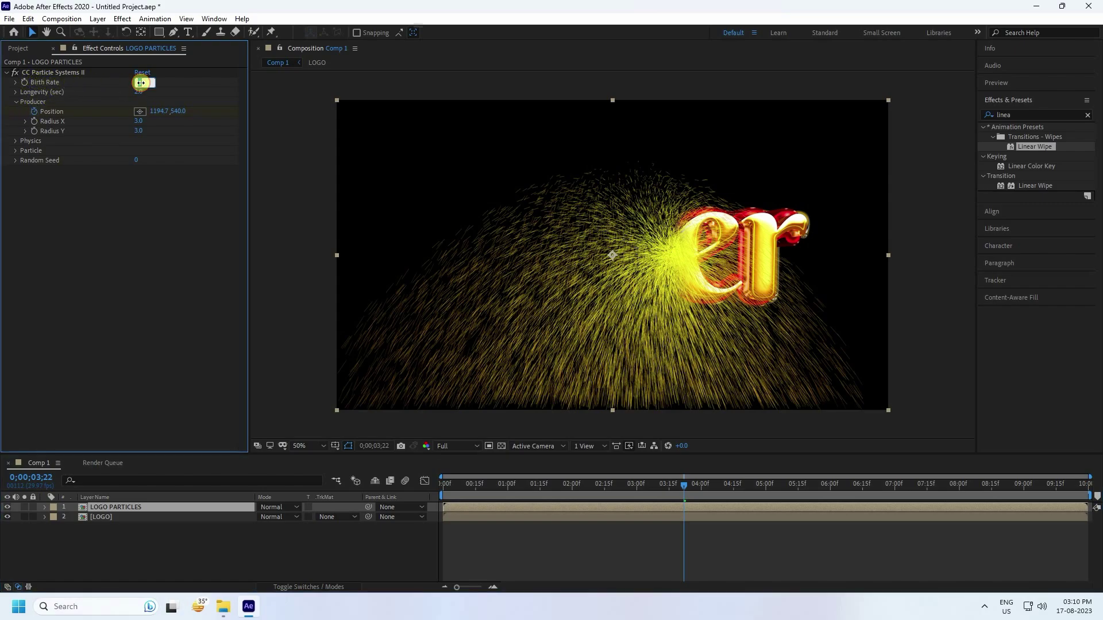
pyautogui.press('Return')
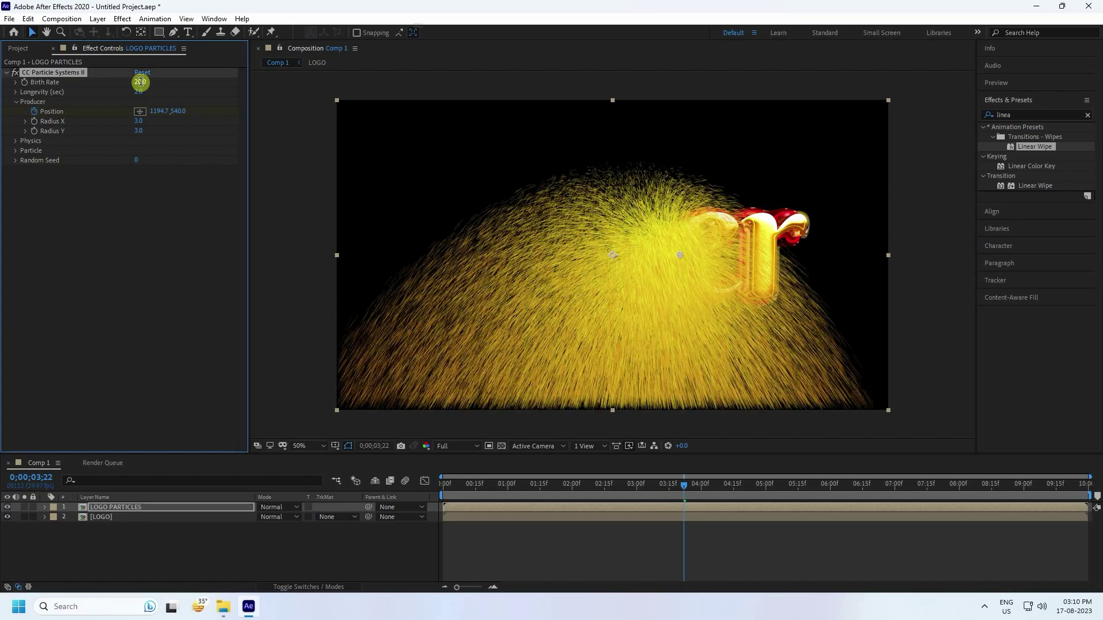
pyautogui.click(141, 92)
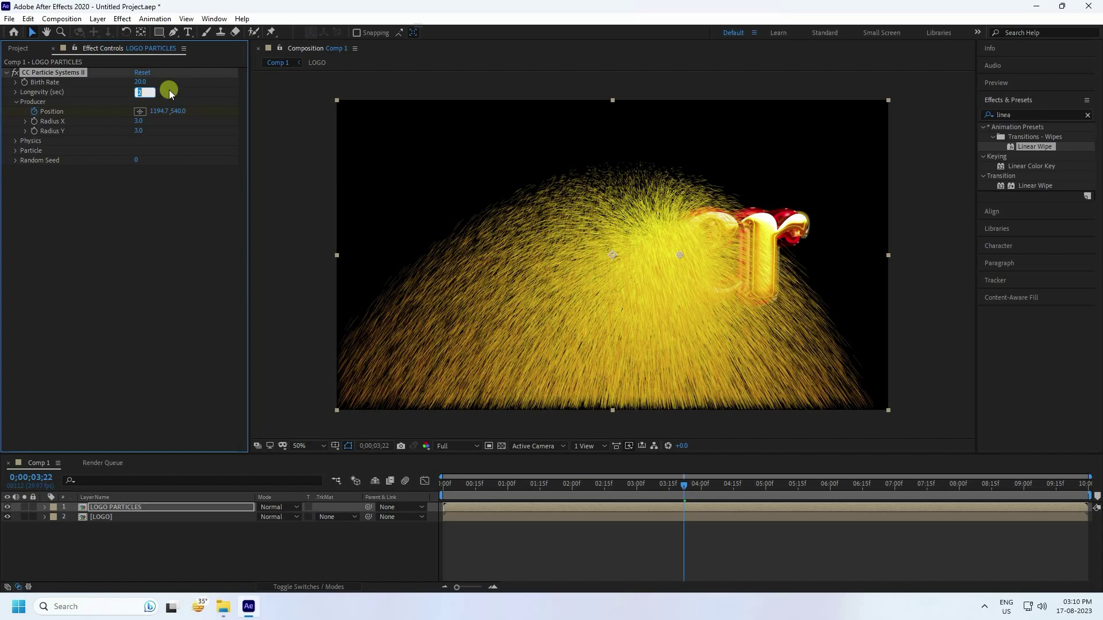
pyautogui.write('3')
pyautogui.press('Return')
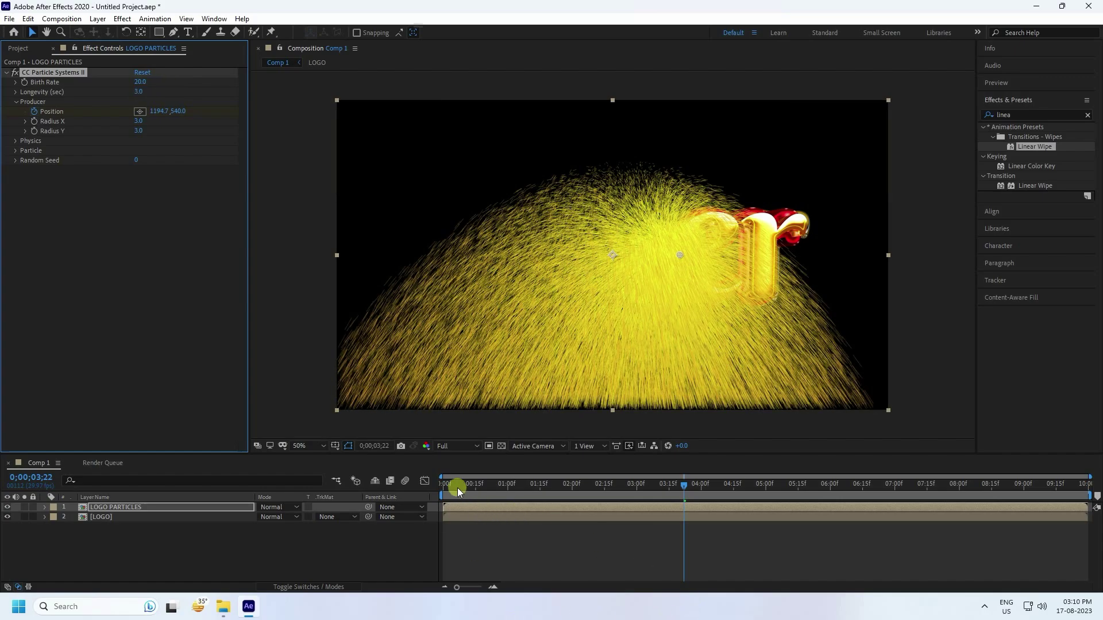
pyautogui.moveTo(457, 487); pyautogui.dragTo(390, 493)
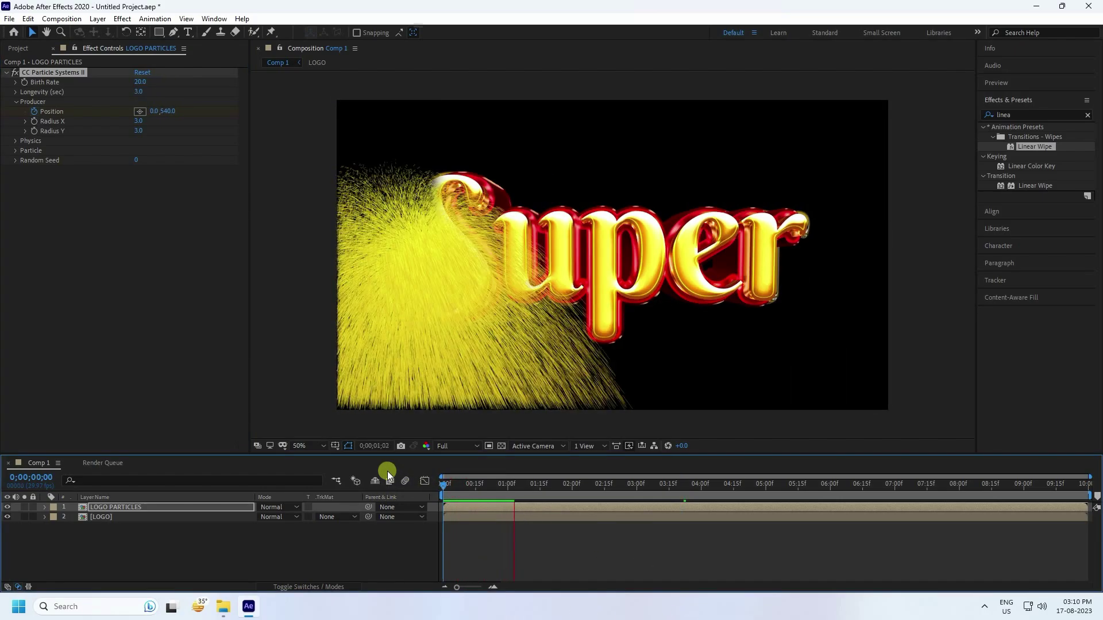
pyautogui.press('space')
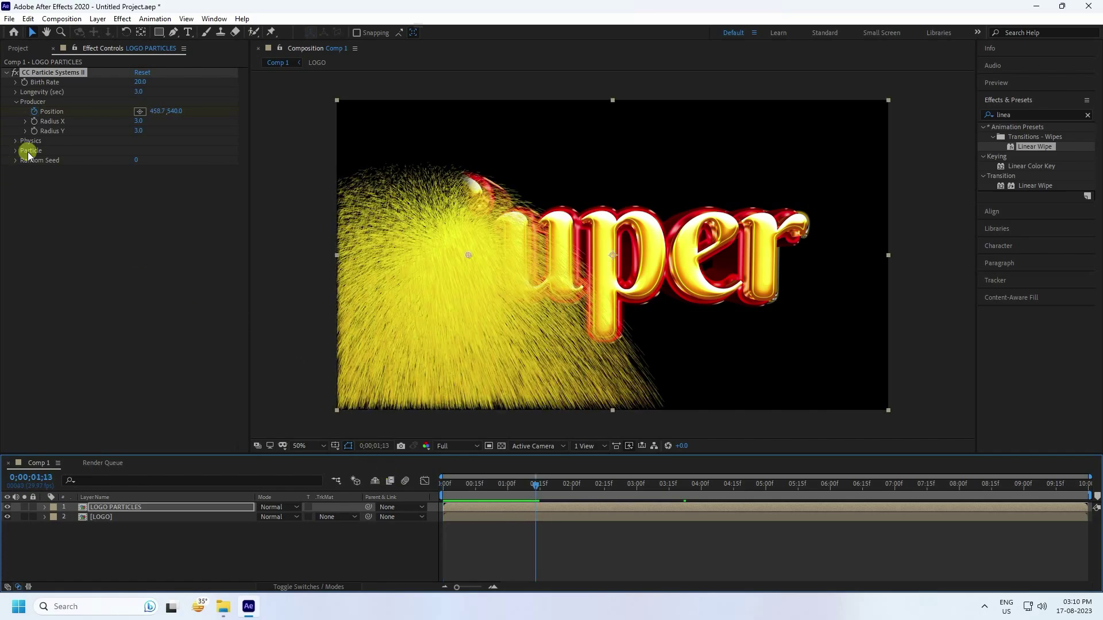
# Enable Source Alpha Inheritance in the Particle settings and preview the animation from the start.
pyautogui.click(15, 151)
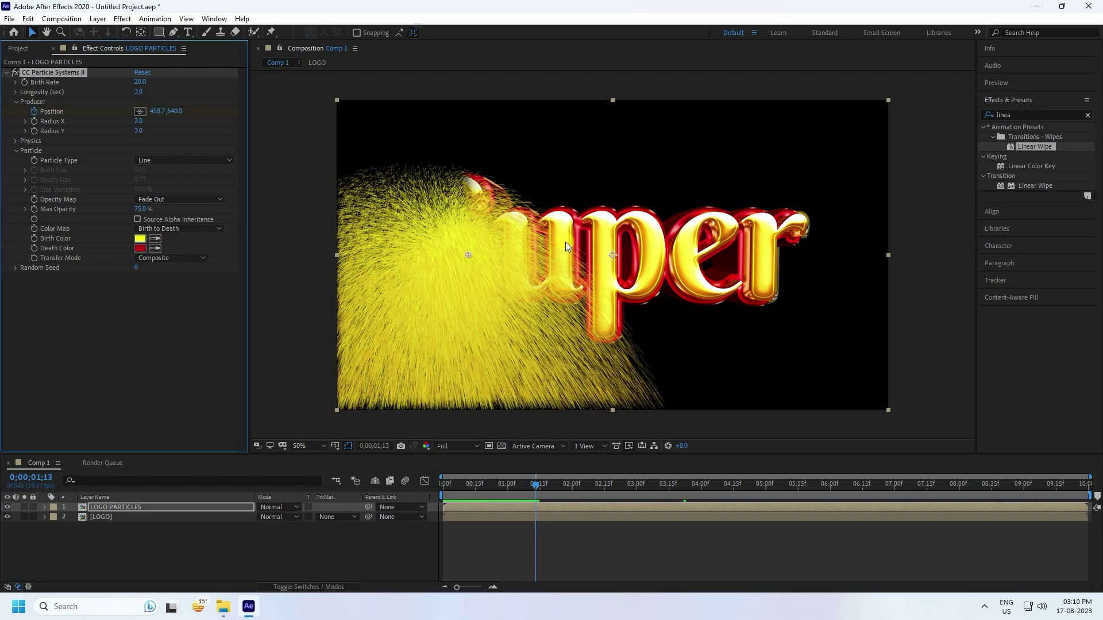
pyautogui.click(137, 219)
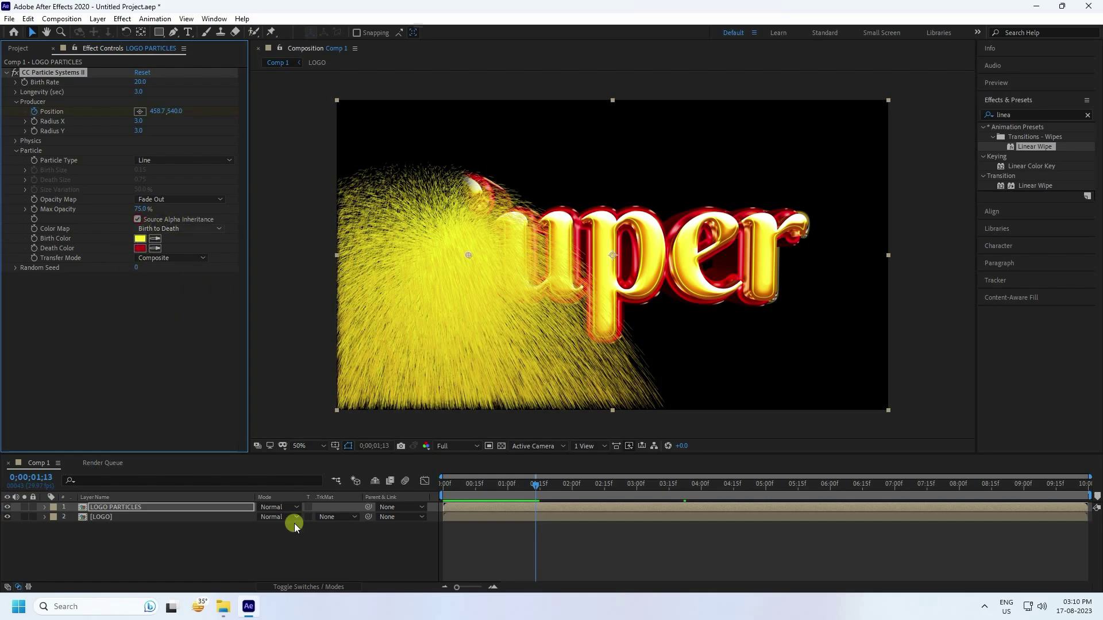
pyautogui.moveTo(536, 484); pyautogui.dragTo(391, 509)
pyautogui.press('space')
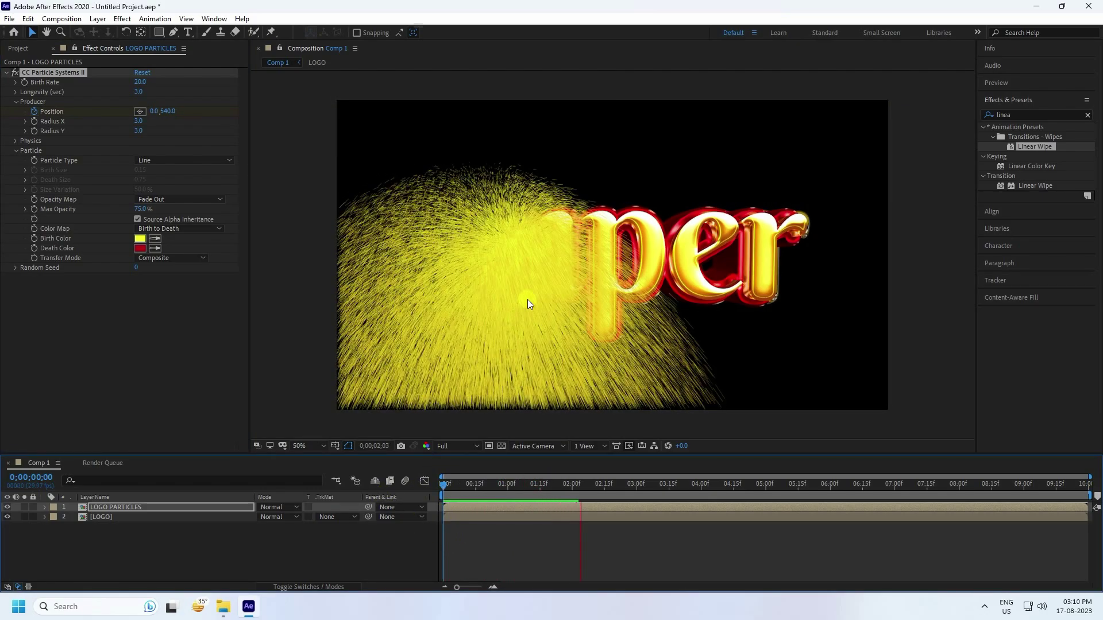
pyautogui.press('space')
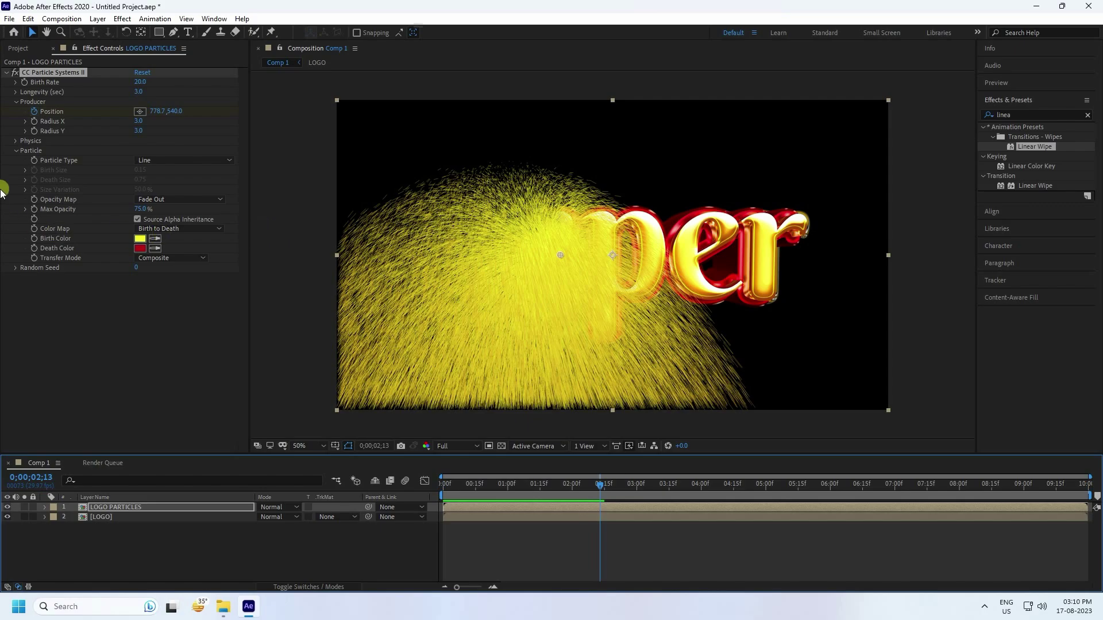
# Change the particle physics Animation type to Twirl and set Gravity to 0.
pyautogui.click(15, 142)
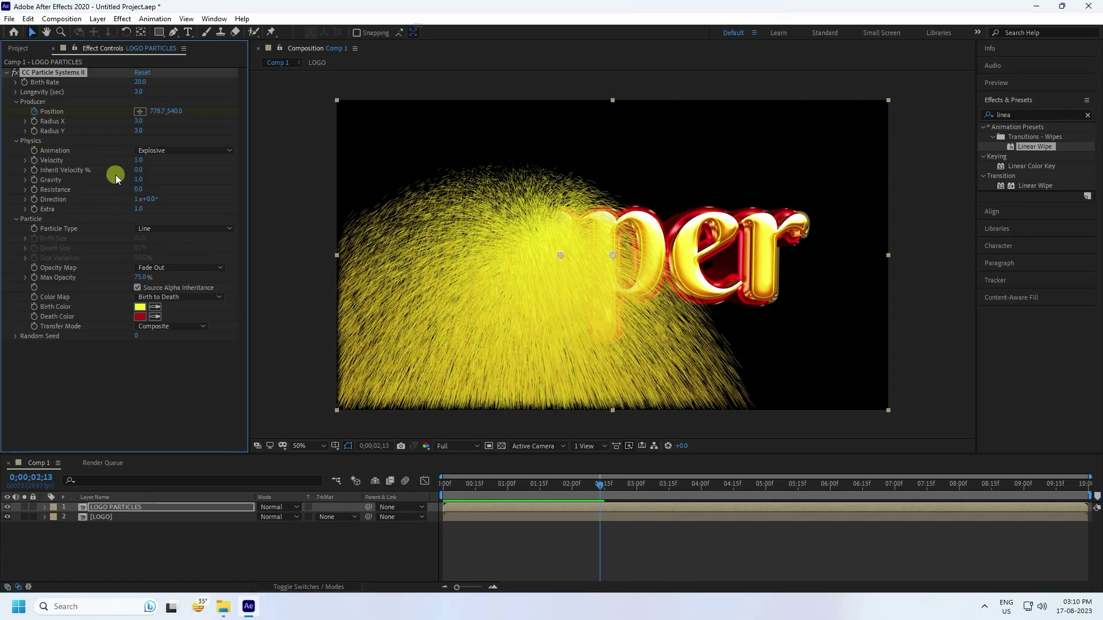
pyautogui.click(162, 151)
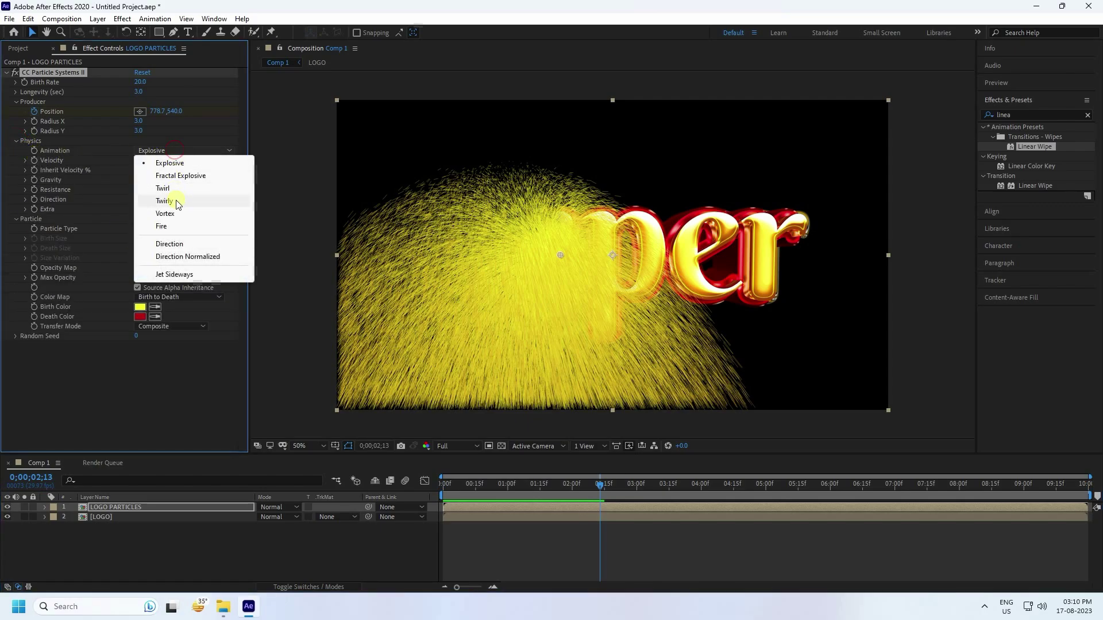
pyautogui.click(160, 189)
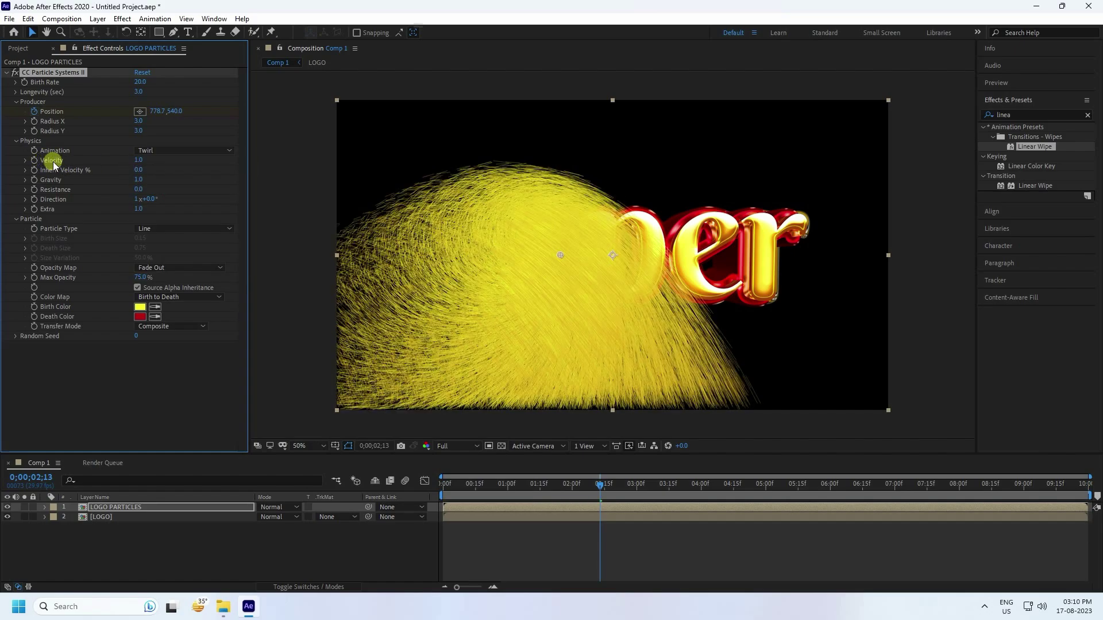
pyautogui.click(141, 179)
pyautogui.write('0')
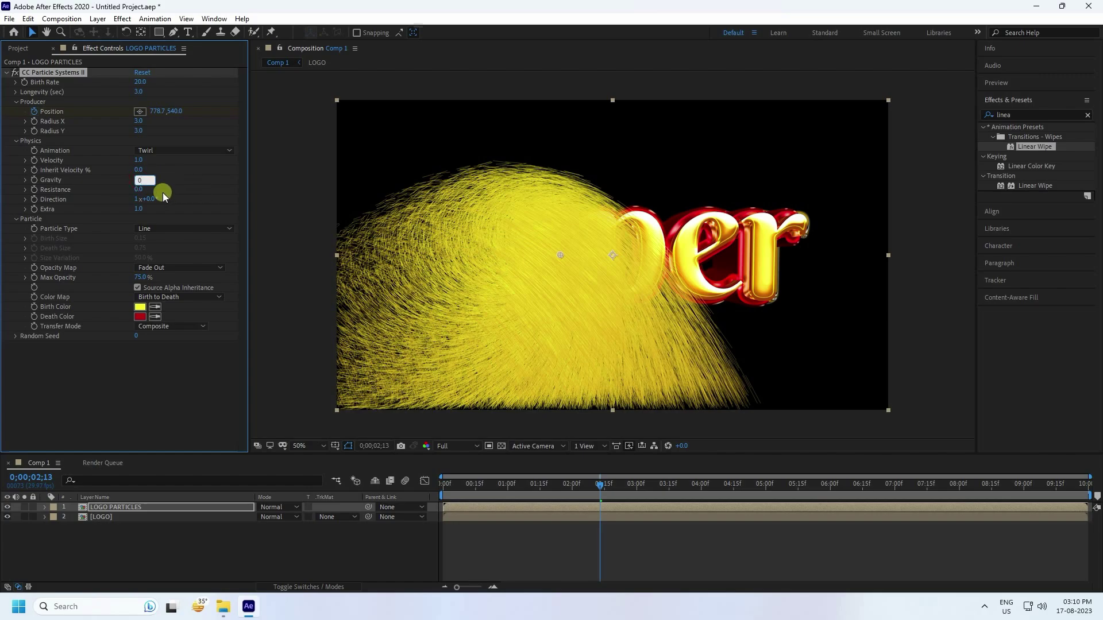
pyautogui.press('Return')
# Set the particle physics Resistance to 100 and Extra to 2.
pyautogui.click(139, 190)
pyautogui.write('100')
pyautogui.press('Return')
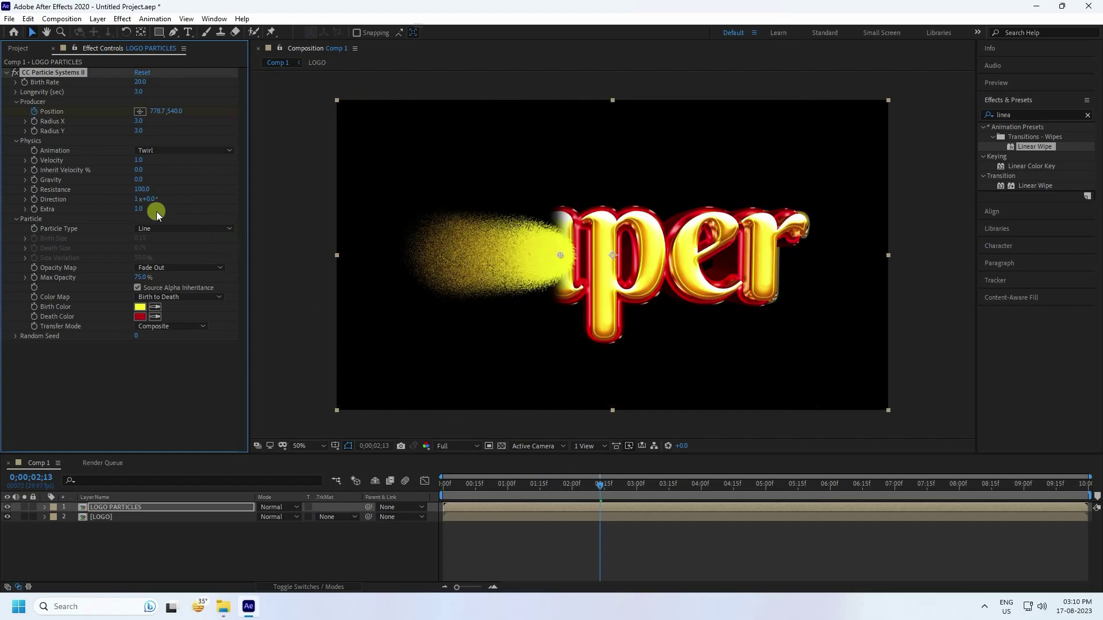
pyautogui.click(137, 210)
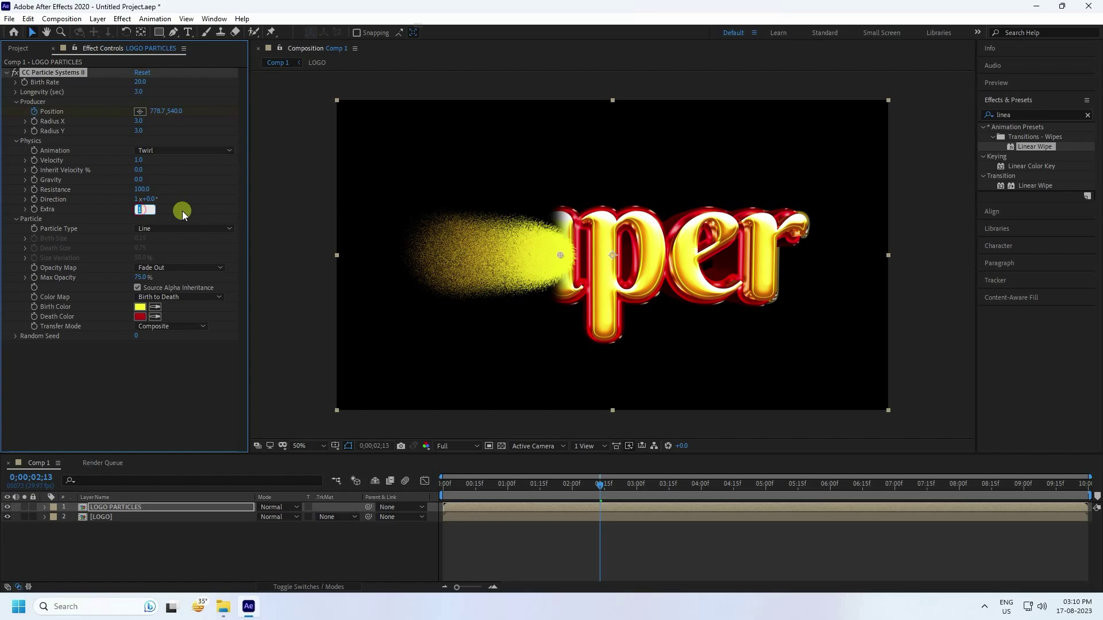
pyautogui.write('2')
pyautogui.press('Return')
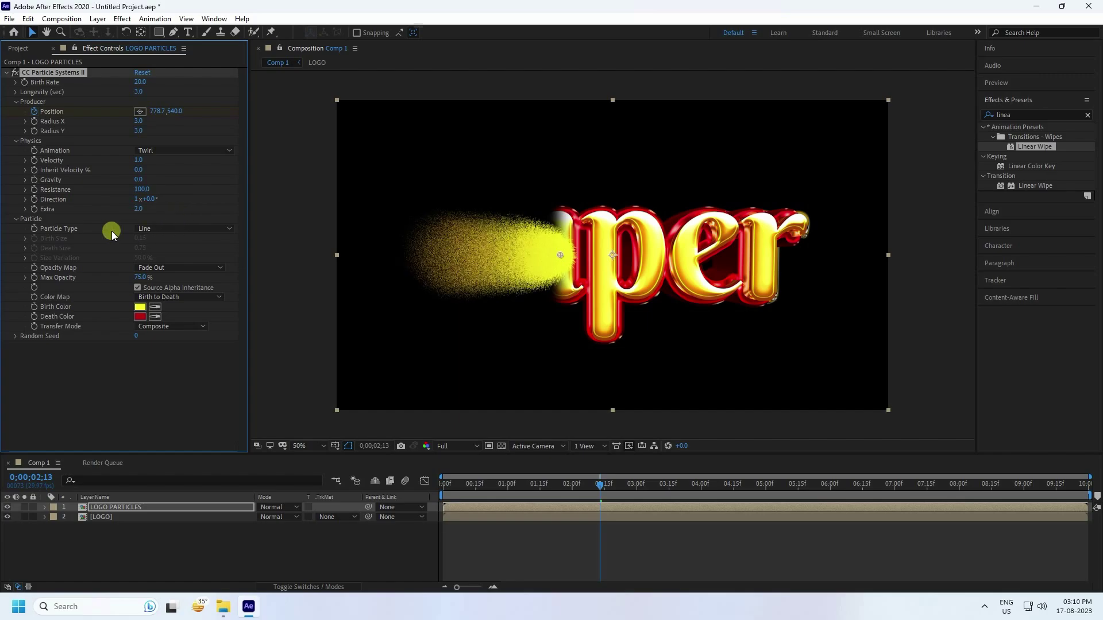
# Change the Particle Type to QuadPolygon and preview the animation from the start.
pyautogui.click(167, 228)
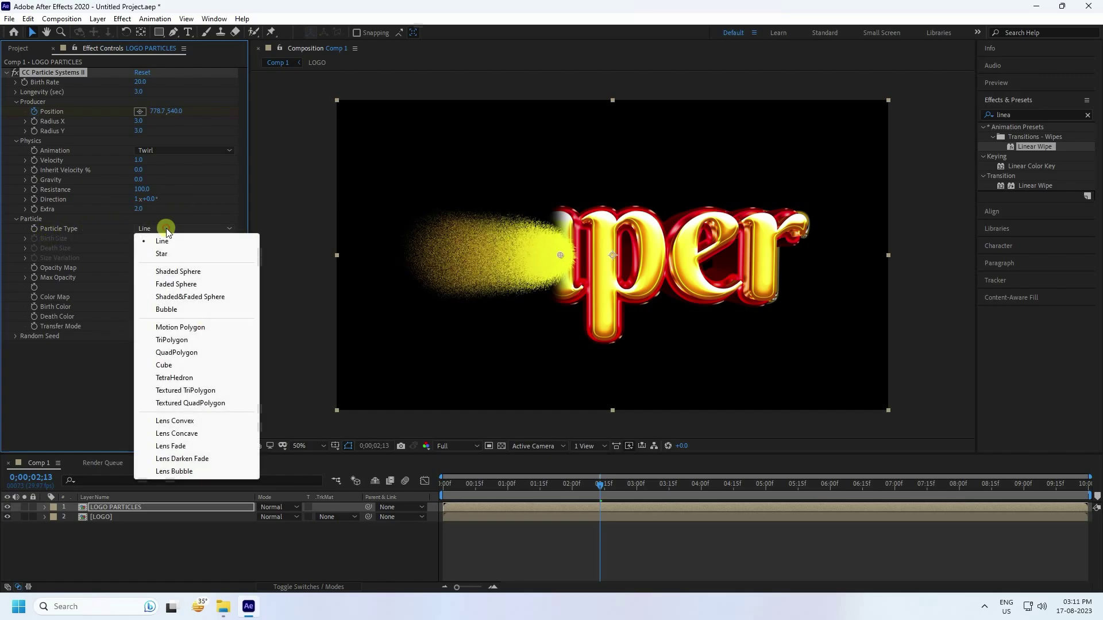
pyautogui.click(169, 353)
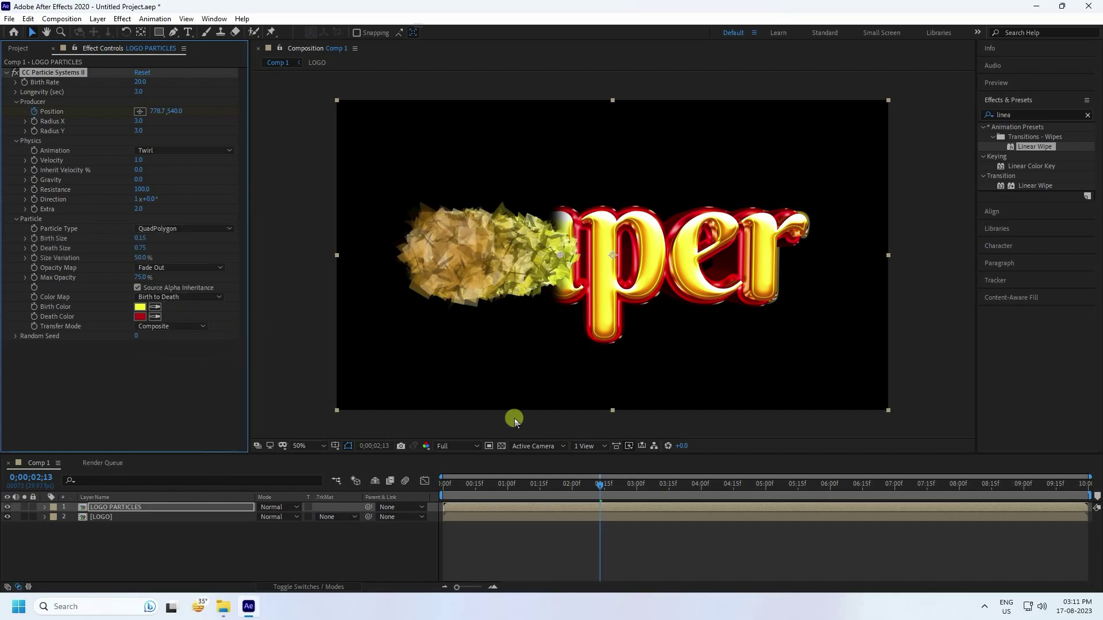
pyautogui.click(164, 229)
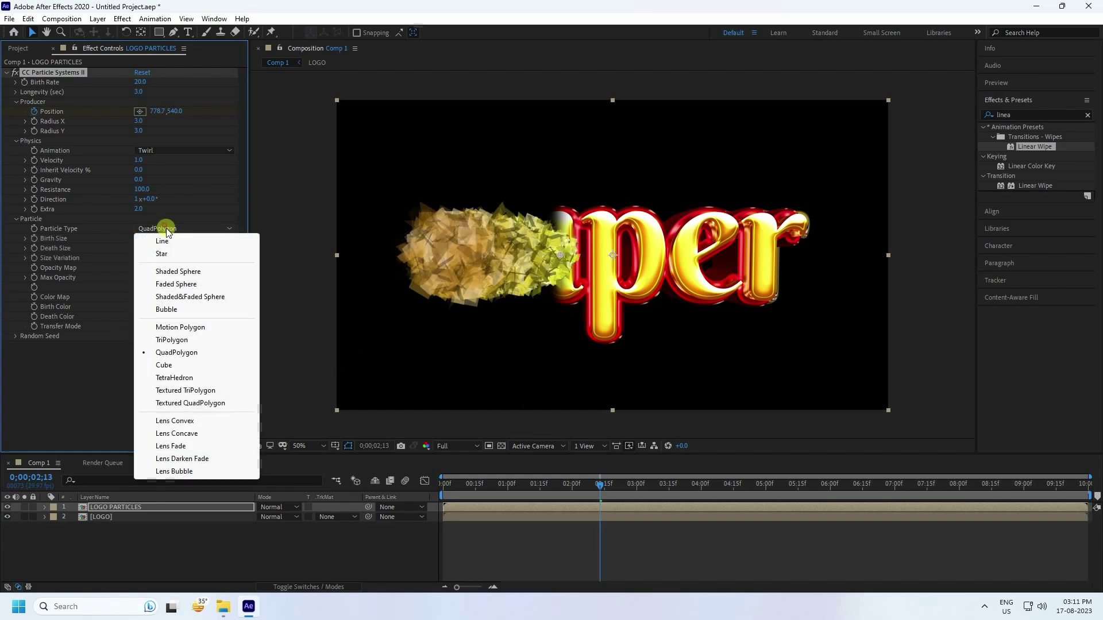
pyautogui.click(185, 353)
pyautogui.moveTo(598, 484); pyautogui.dragTo(444, 488)
pyautogui.press('space')
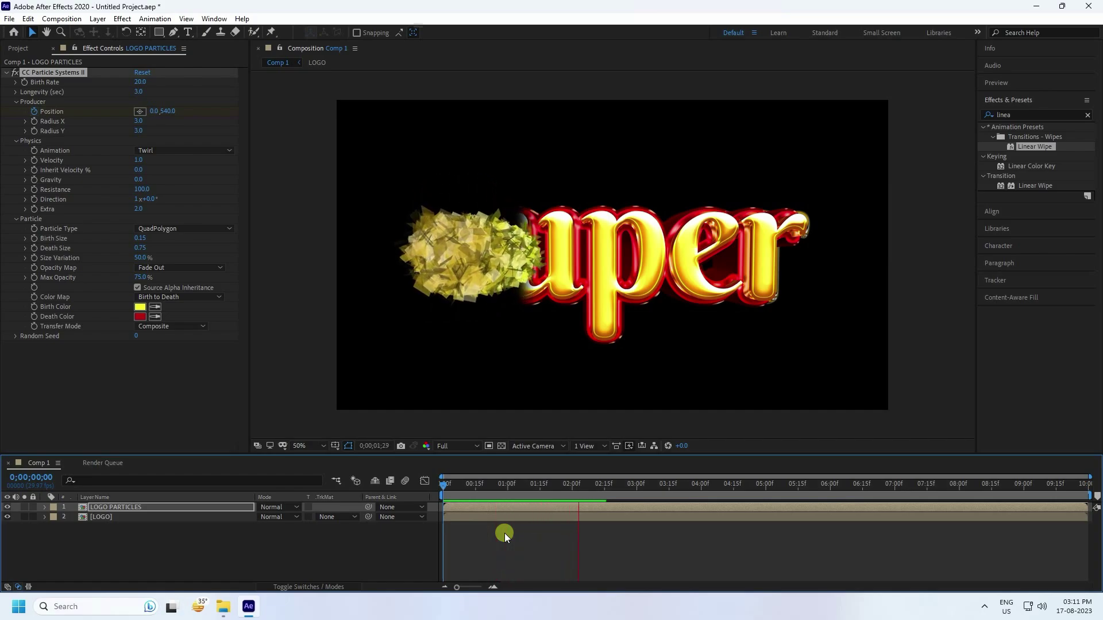
pyautogui.press('space')
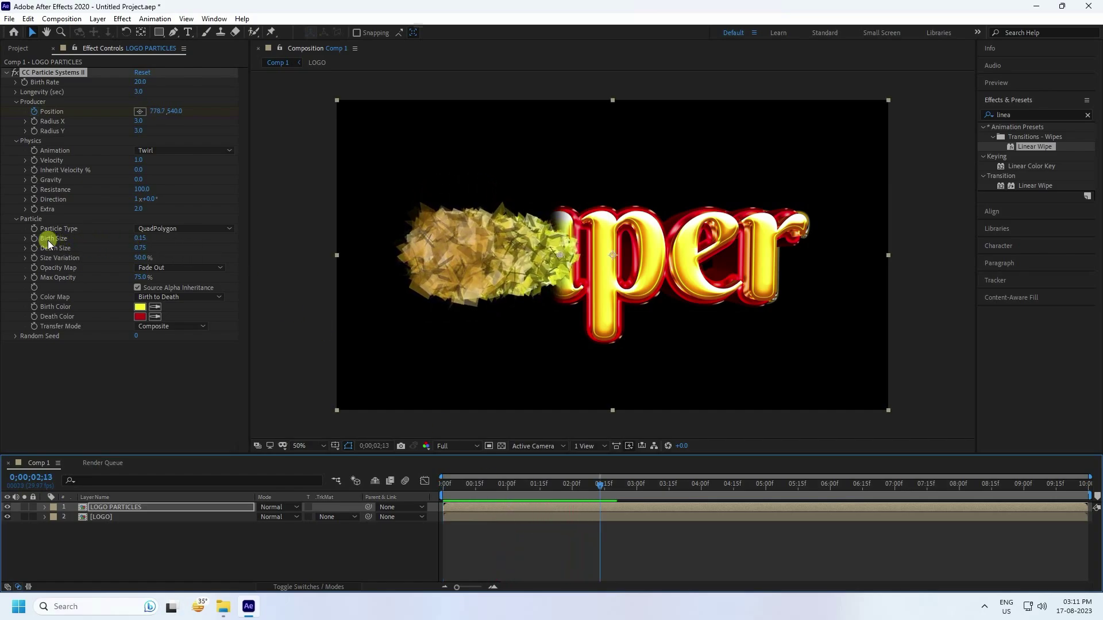
# Set the Birth Size of the QuadPolygon particles to 0.20.
pyautogui.click(142, 239)
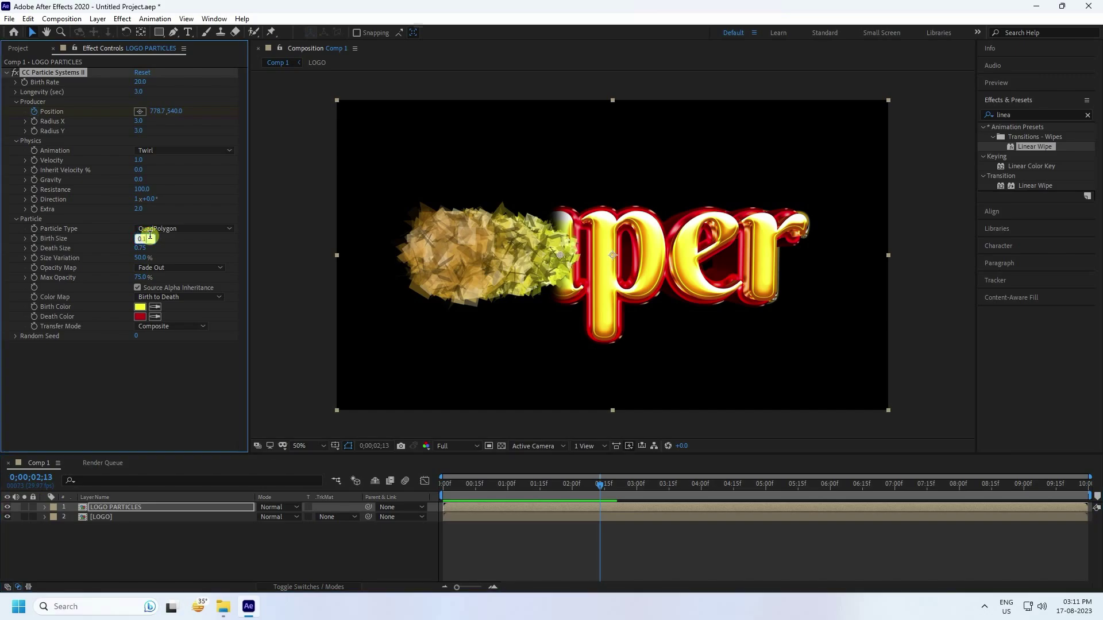
pyautogui.press('Return')
pyautogui.click(144, 239)
pyautogui.write('0.2')
pyautogui.press('Return')
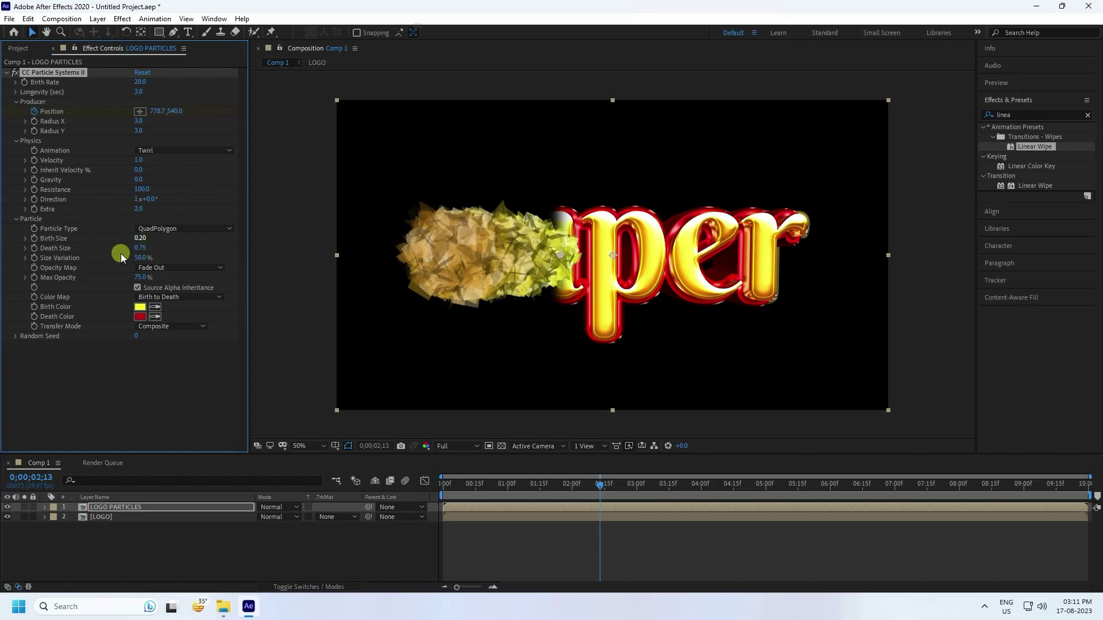
# Set the particles' Death Size to 0 and raise their Size Variation to 100%.
pyautogui.click(139, 250)
pyautogui.write('00')
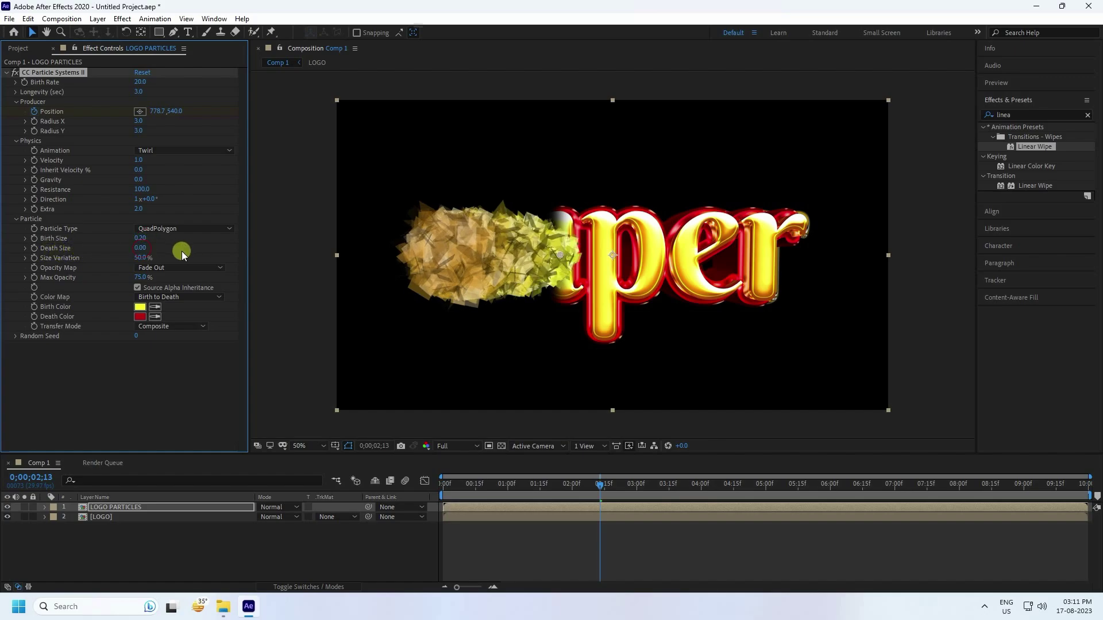
pyautogui.press('Return')
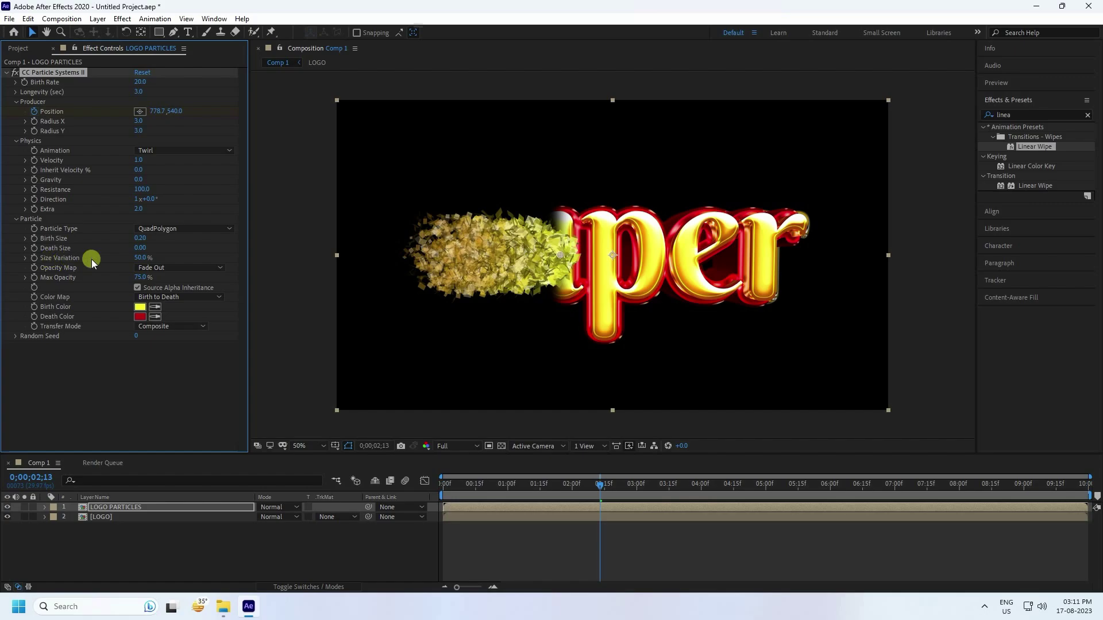
pyautogui.moveTo(146, 260); pyautogui.dragTo(229, 255)
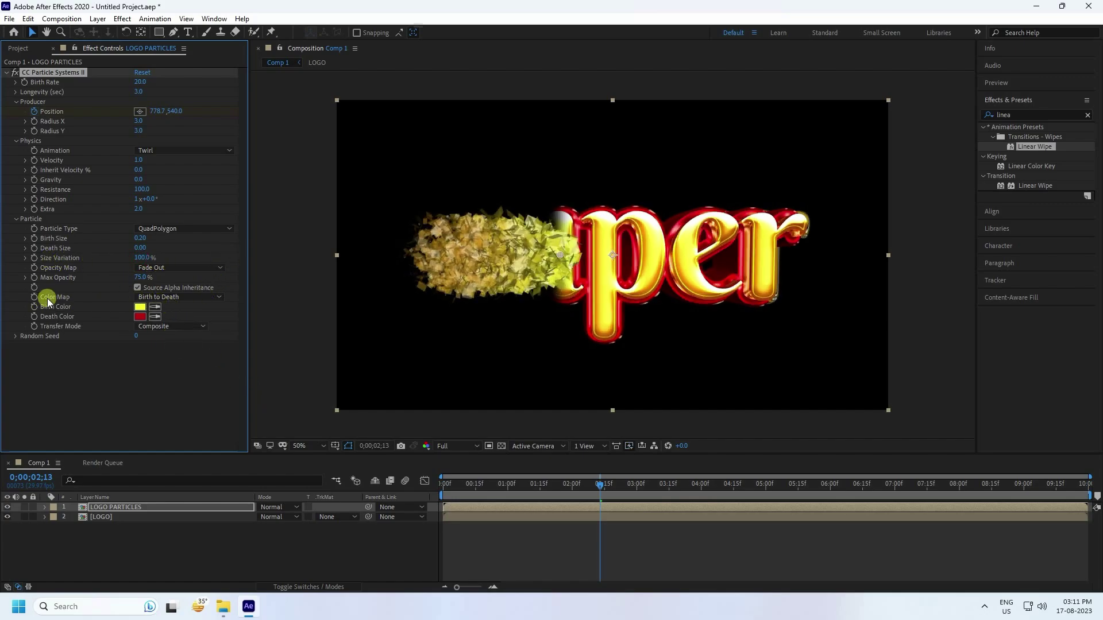
# Change the particles' Color Map to Origin Constant and preview the animation from the start.
pyautogui.click(185, 298)
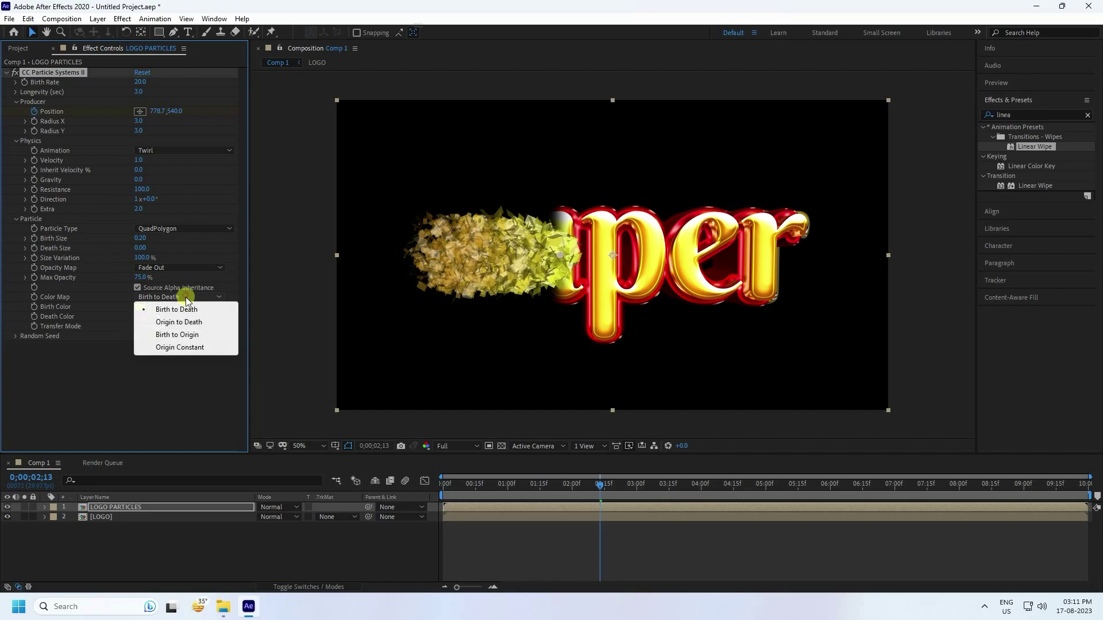
pyautogui.click(157, 347)
pyautogui.click(609, 490)
pyautogui.moveTo(590, 484); pyautogui.dragTo(367, 554)
pyautogui.press('space')
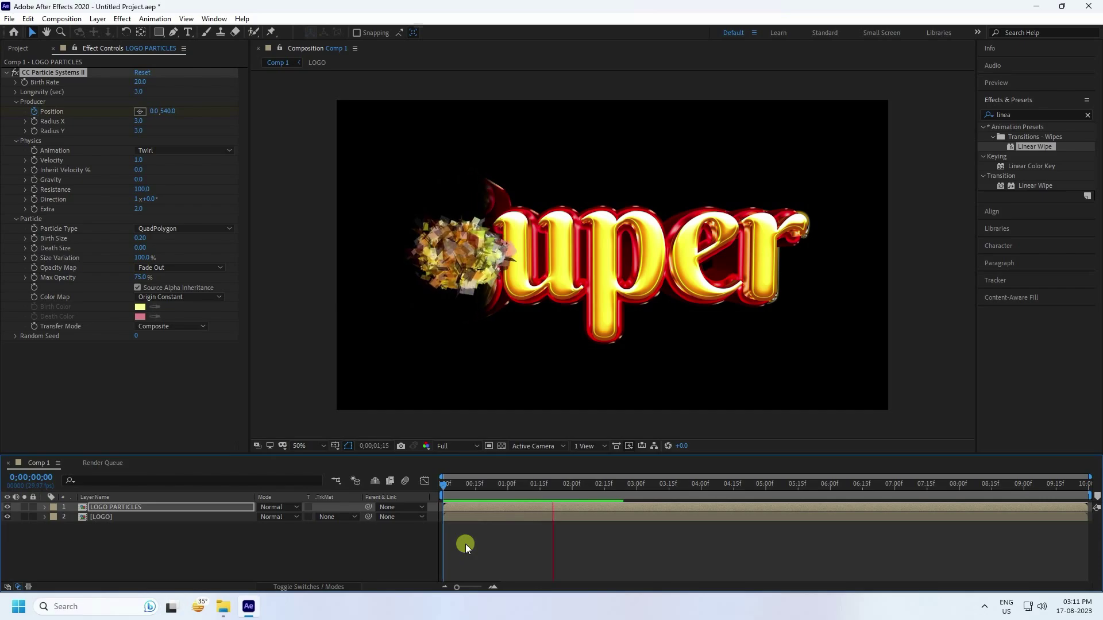
pyautogui.press('space')
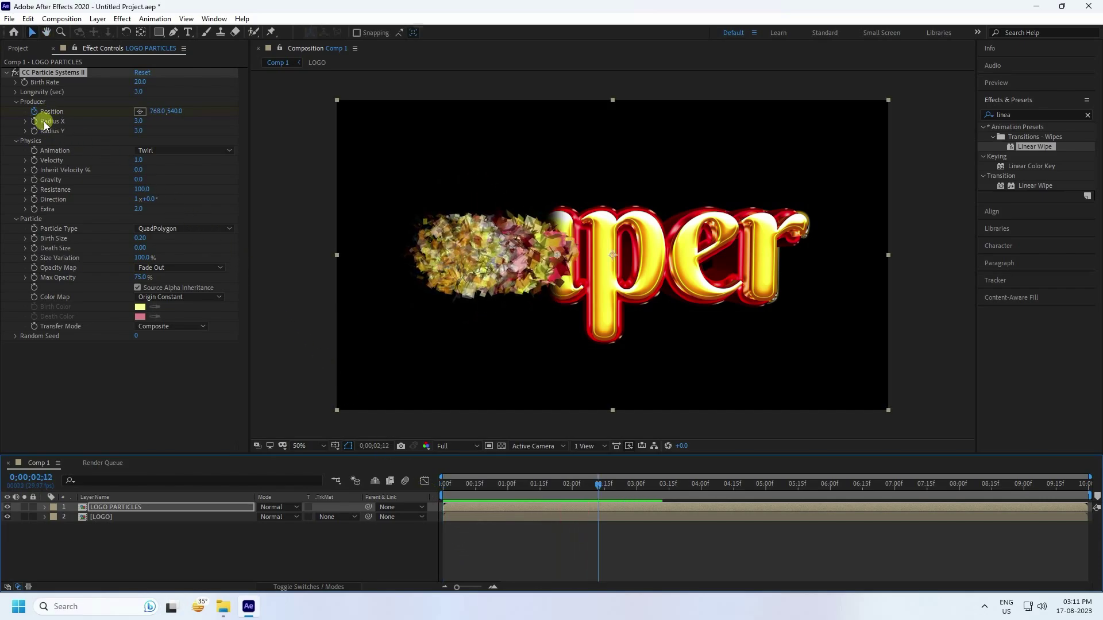
# Set the particle Producer's Radius X to 2 and Radius Y to 50.
pyautogui.click(139, 121)
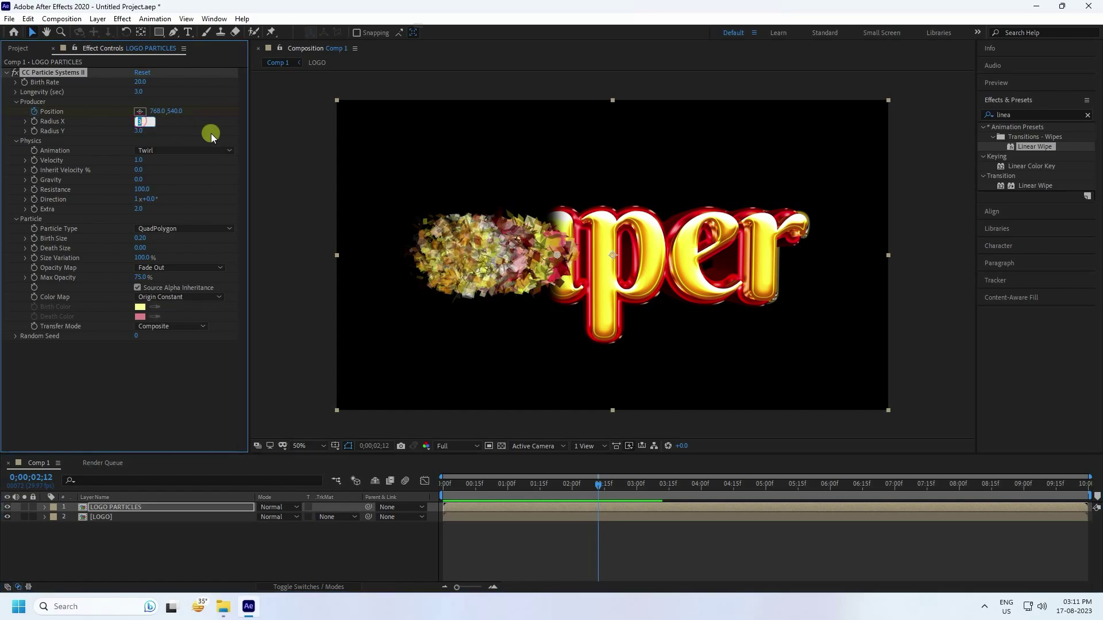
pyautogui.write('2')
pyautogui.press('Return')
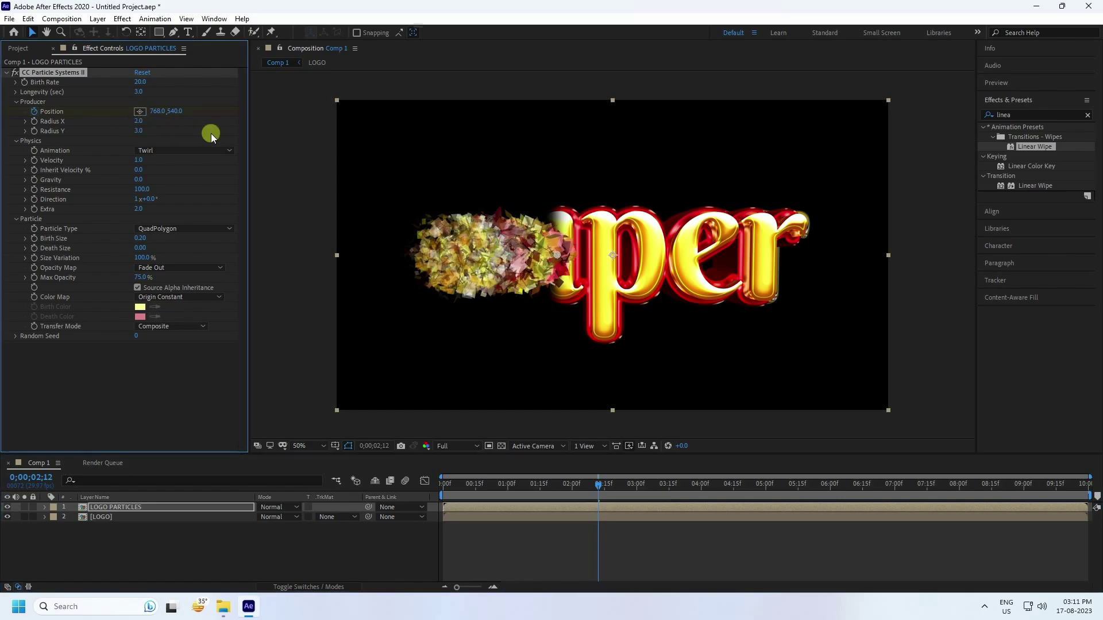
pyautogui.click(135, 130)
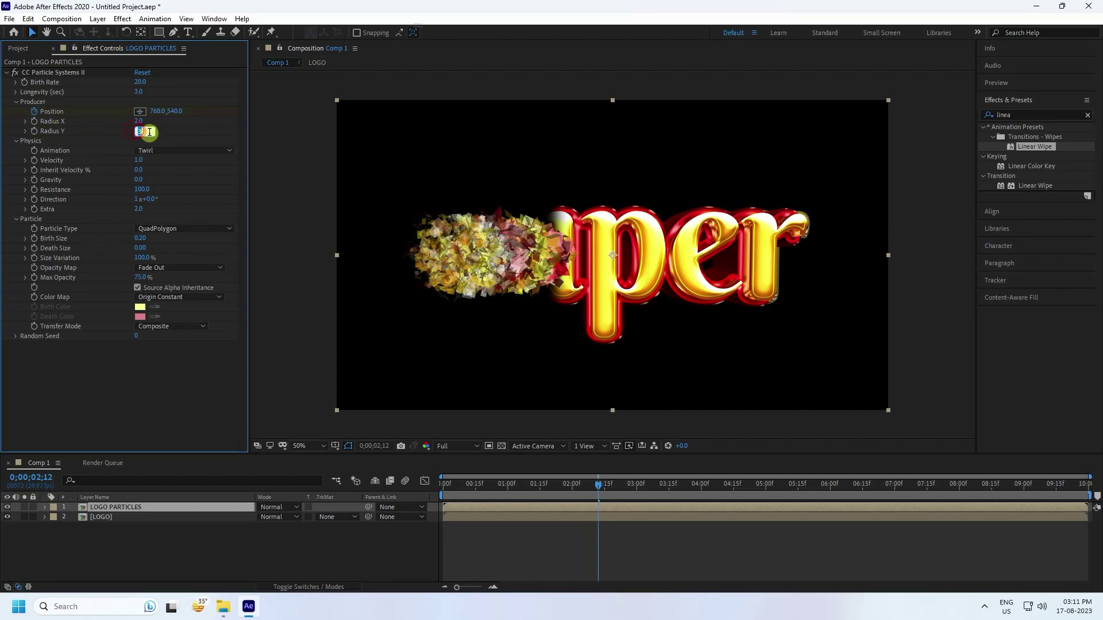
pyautogui.moveTo(138, 131); pyautogui.dragTo(197, 128)
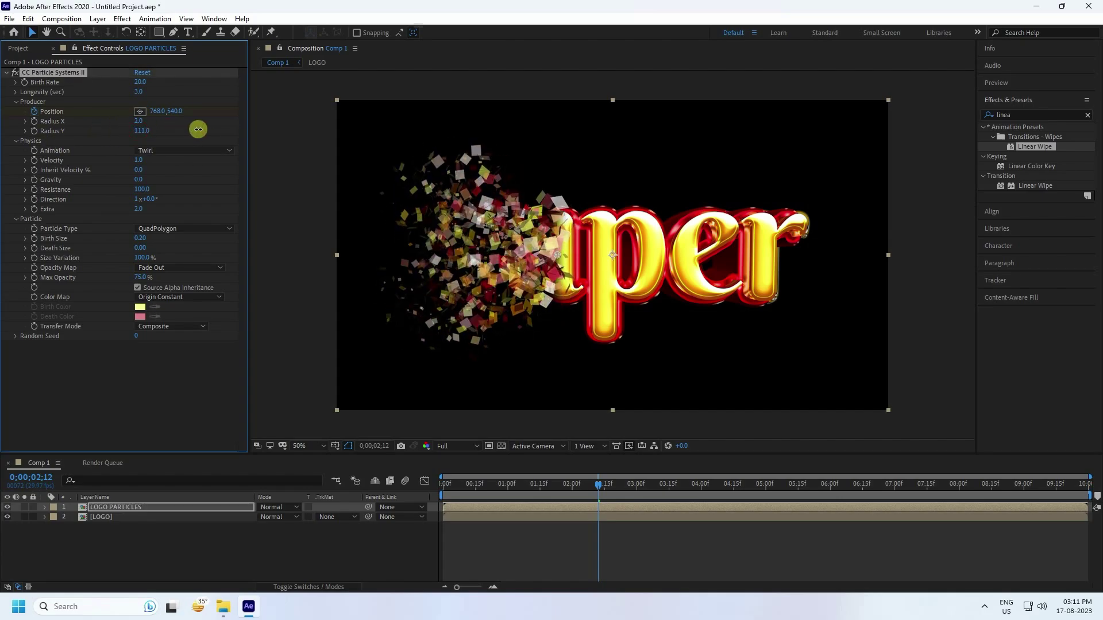
pyautogui.click(144, 131)
pyautogui.write('50')
pyautogui.press('Return')
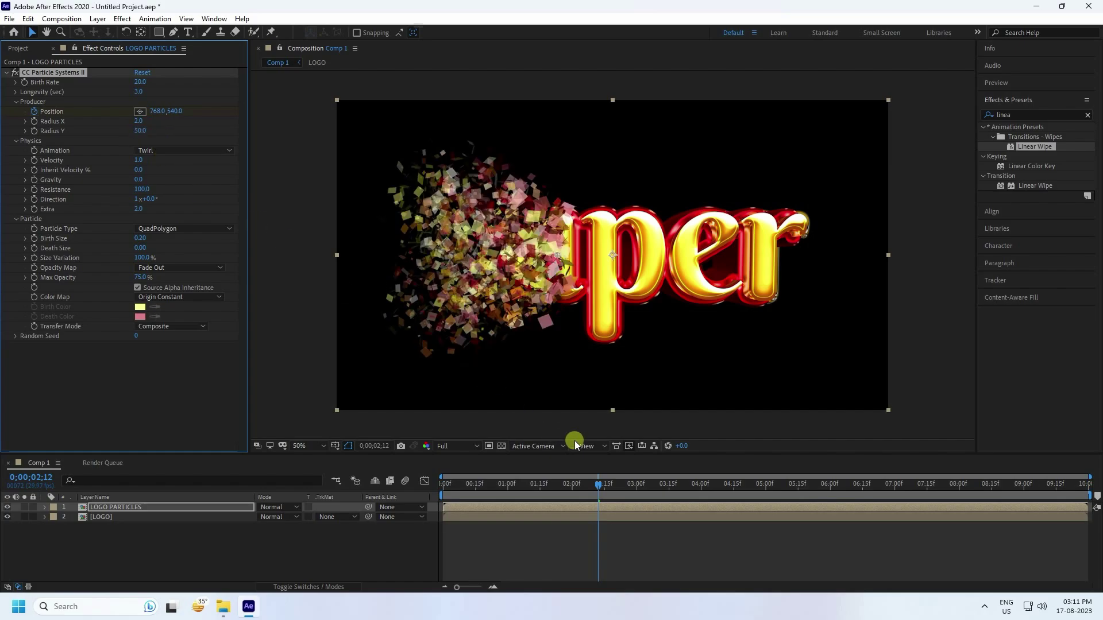
# Preview the particle animation from the start of the composition.
pyautogui.moveTo(598, 483); pyautogui.dragTo(443, 484)
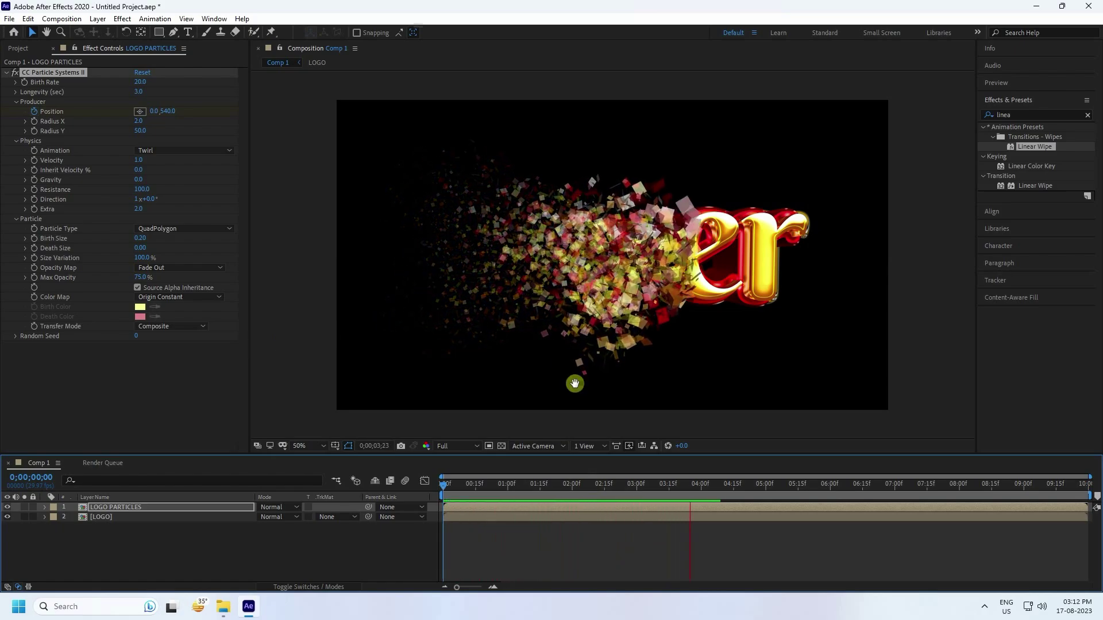
pyautogui.moveTo(683, 482); pyautogui.dragTo(443, 486)
pyautogui.press('space')
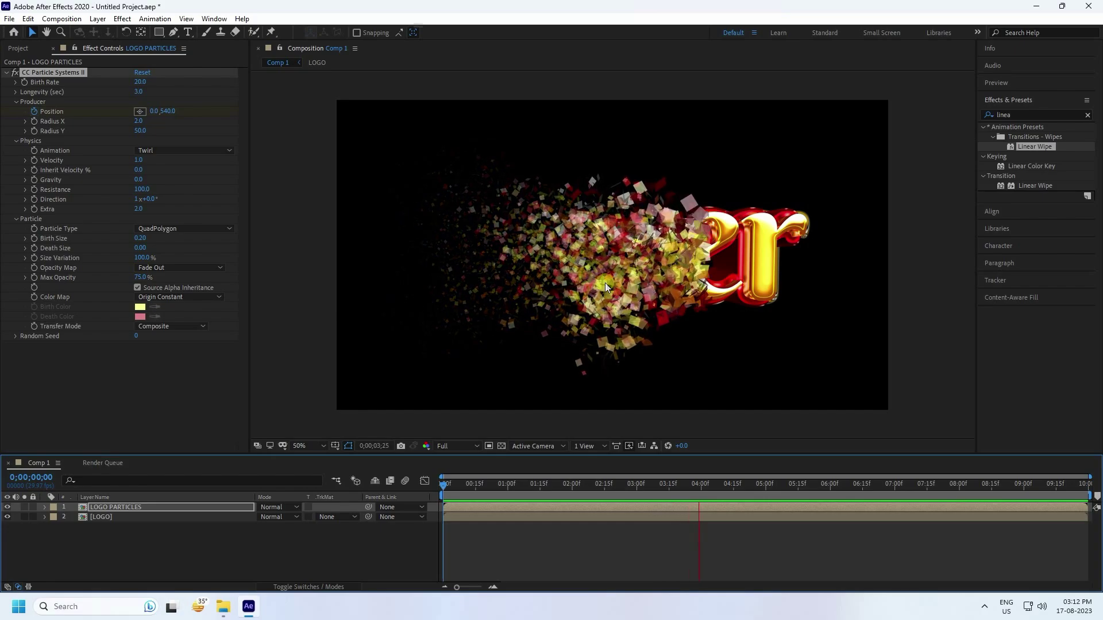
pyautogui.click(792, 346)
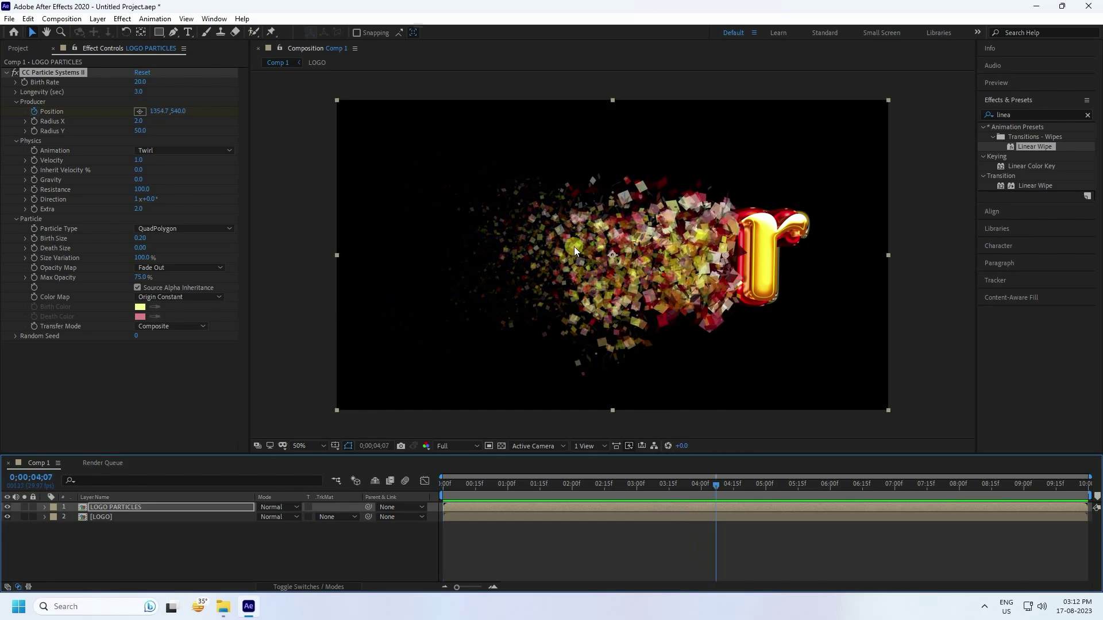
# Apply the Glow effect to the LOGO PARTICLES layer and set its Glow Threshold to 80%.
pyautogui.doubleClick(1021, 114)
pyautogui.write('glow')
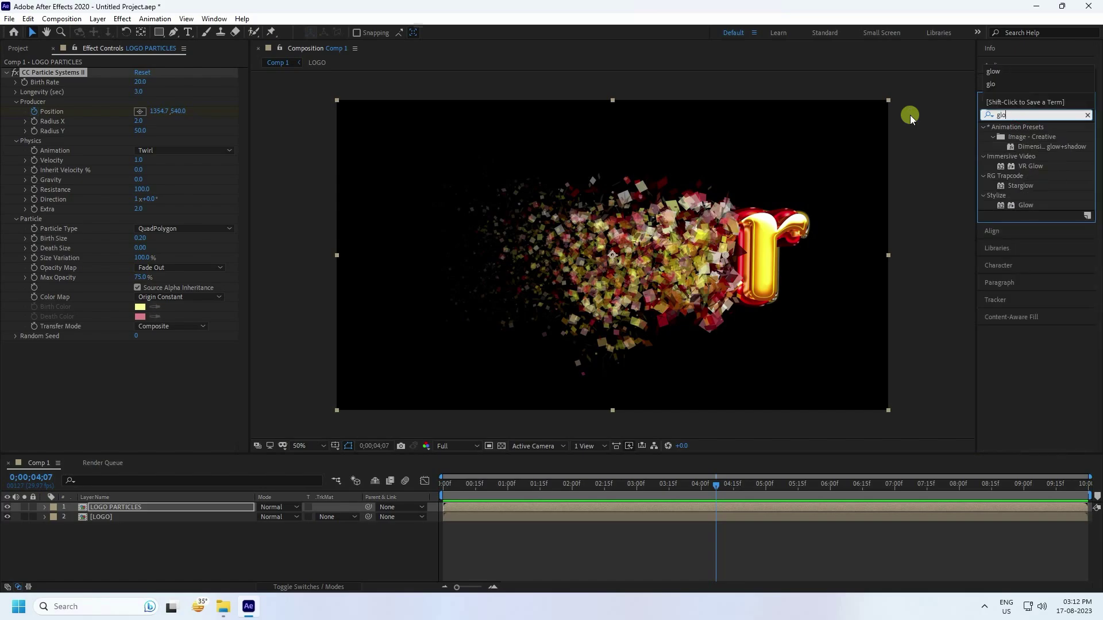
pyautogui.click(1021, 205)
pyautogui.moveTo(1028, 205); pyautogui.dragTo(126, 510)
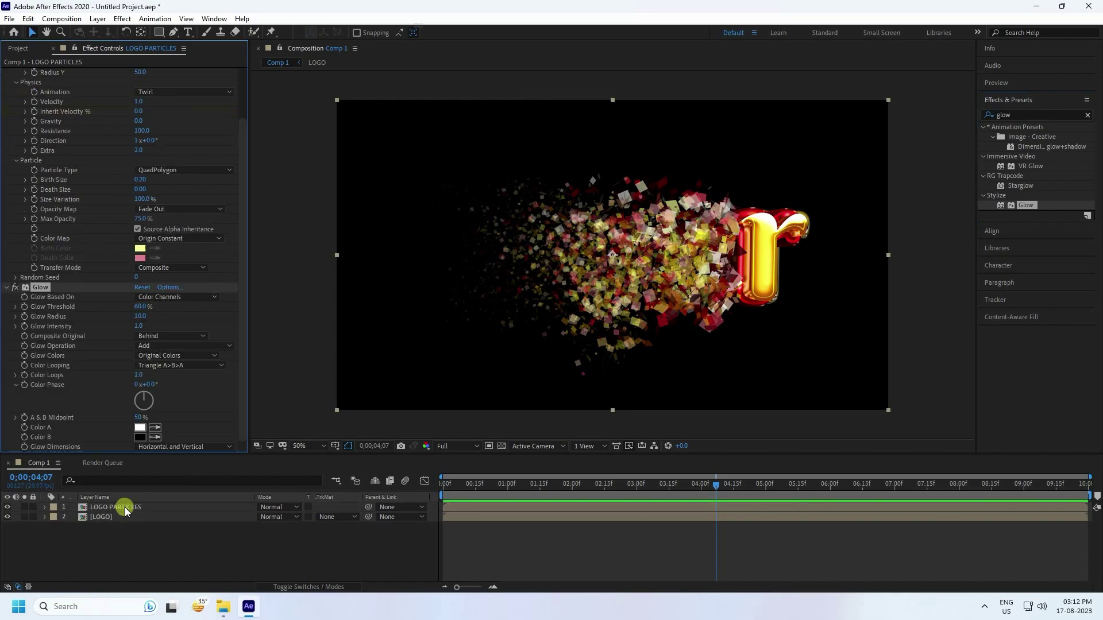
pyautogui.click(165, 310)
pyautogui.press('Return')
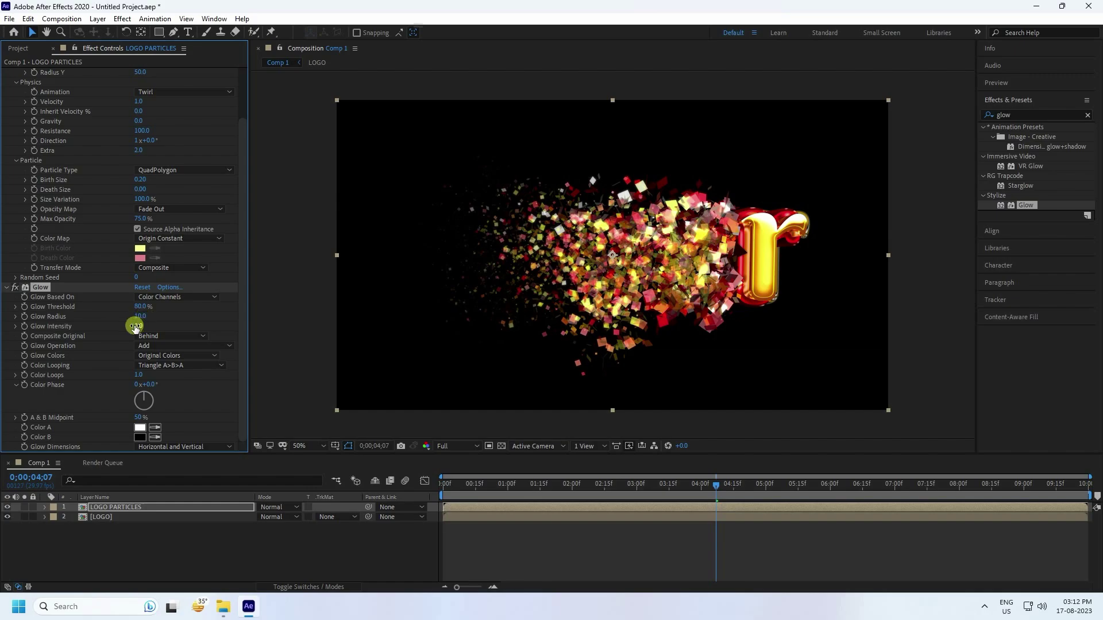
# Set the particles' Glow Intensity to 2 and inspect the result up close.
pyautogui.click(138, 326)
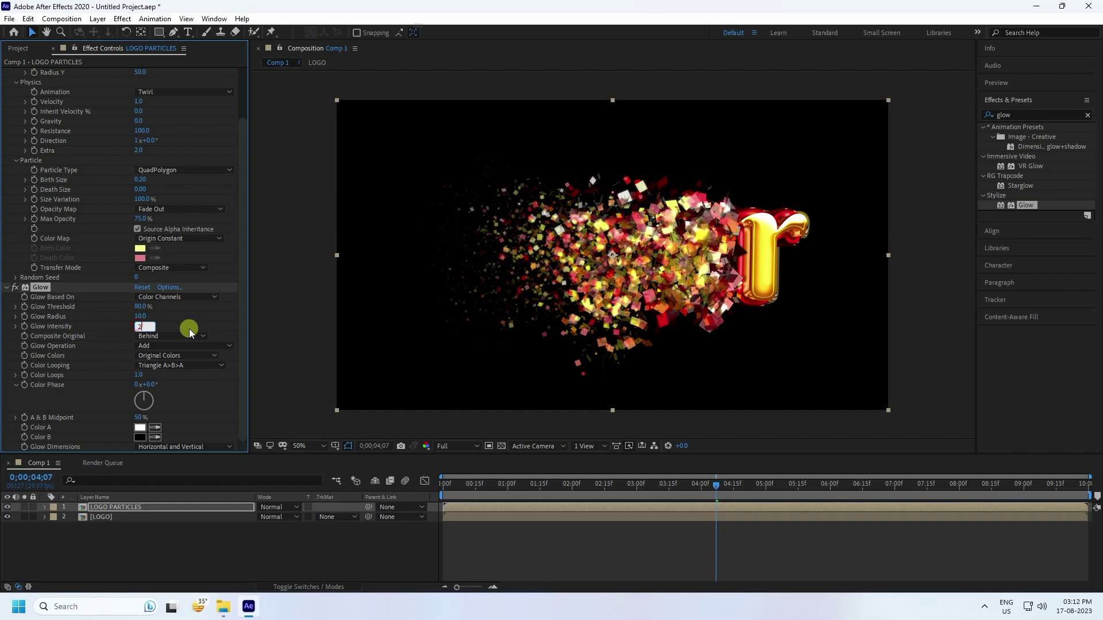
pyautogui.write('2')
pyautogui.press('Return')
pyautogui.press('.')
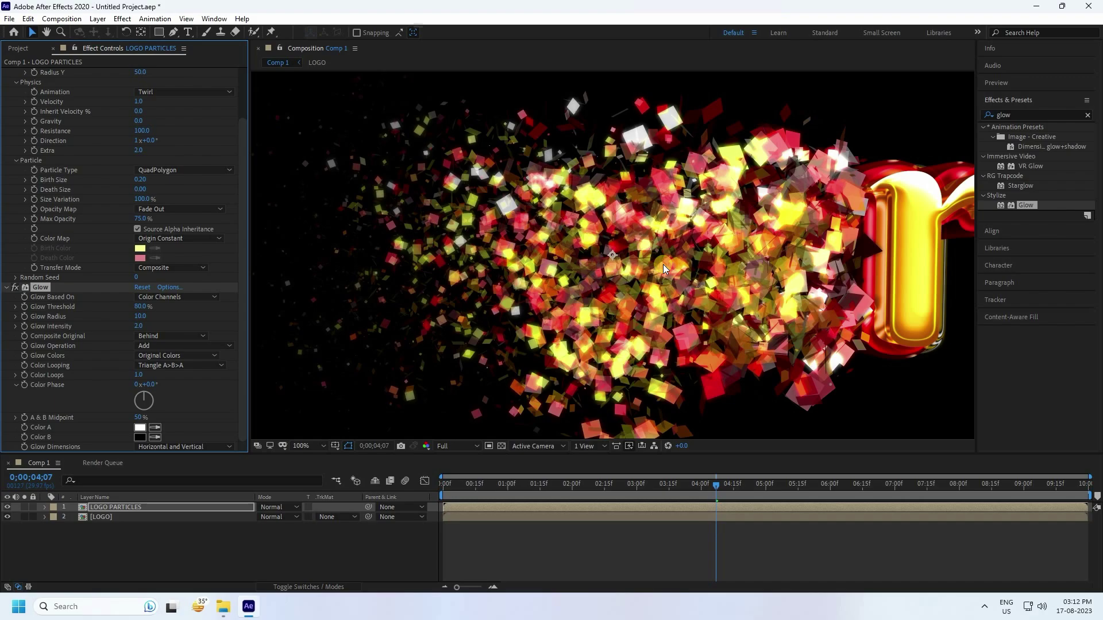
pyautogui.press(',')
# Apply the Color Correction Exposure effect to the LOGO PARTICLES layer and set its master Exposure to 1.
pyautogui.click(1024, 115)
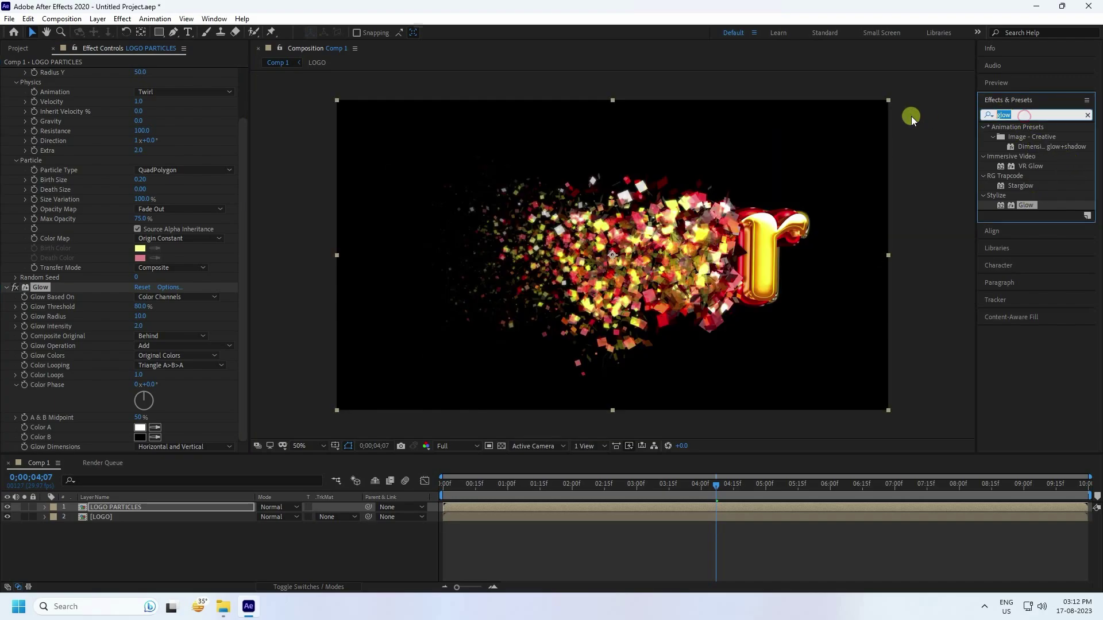
pyautogui.write('expo')
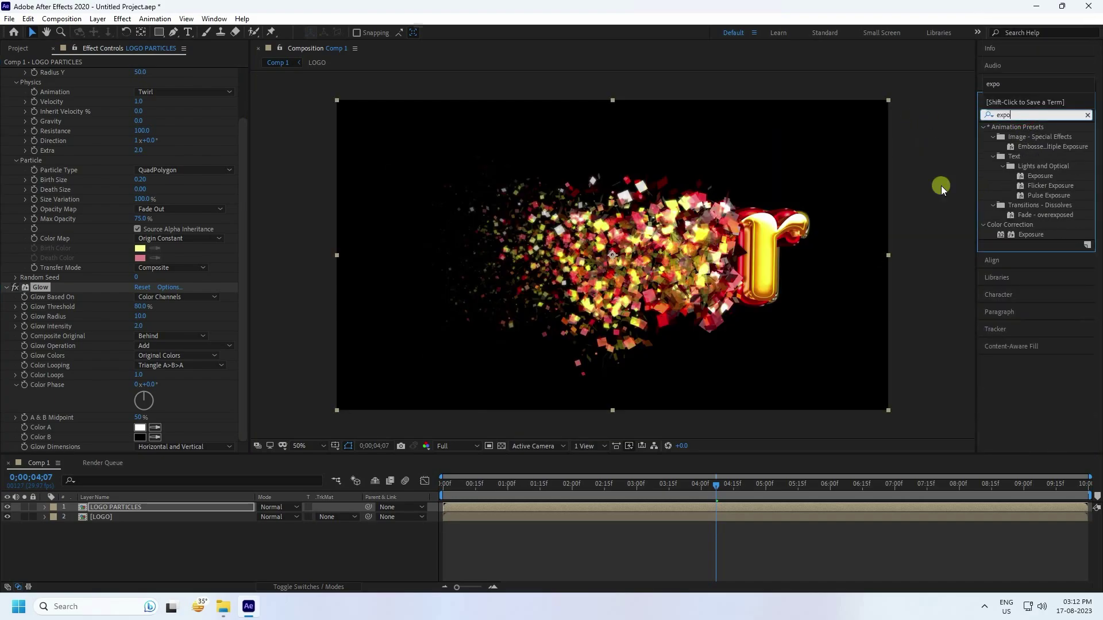
pyautogui.click(1037, 235)
pyautogui.moveTo(1037, 238); pyautogui.dragTo(112, 509)
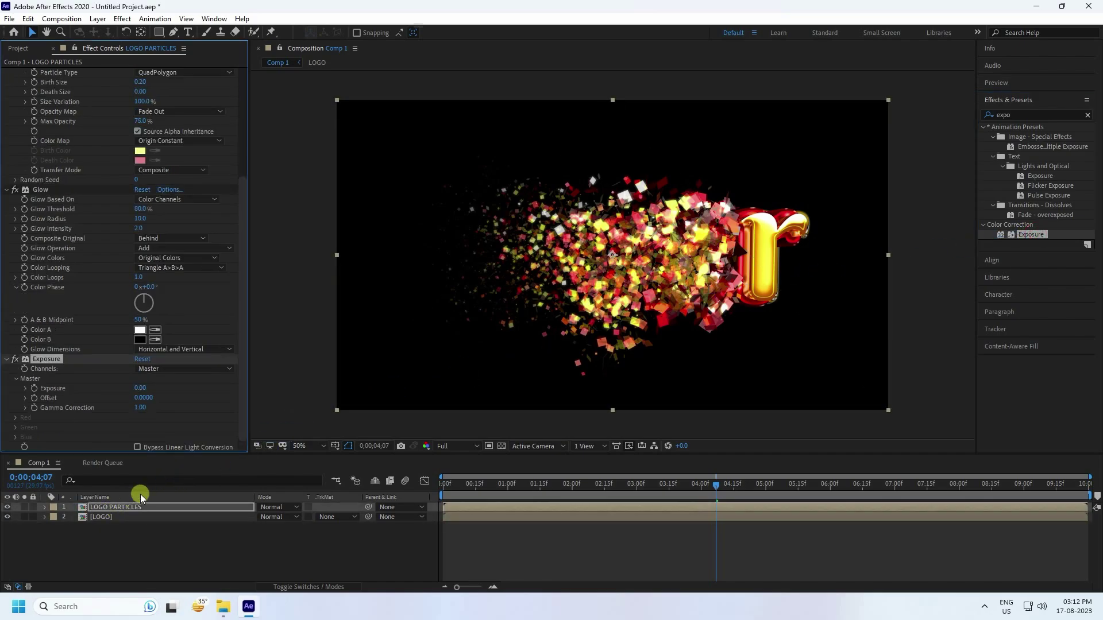
pyautogui.click(140, 388)
pyautogui.write('1')
pyautogui.press('Return')
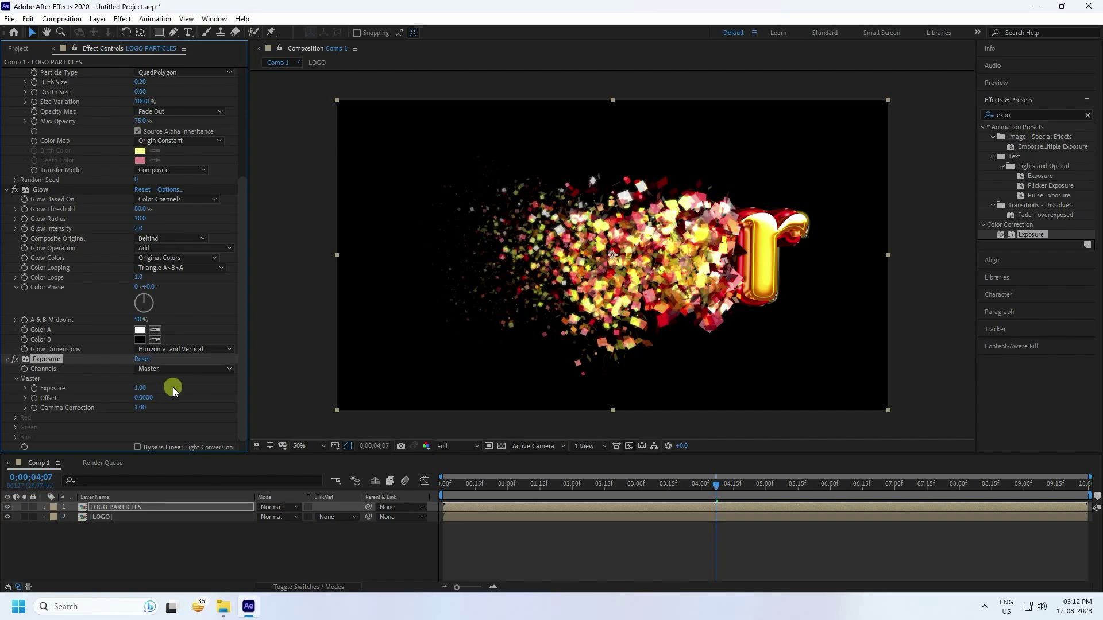
pyautogui.scroll(-1, 604, 344)
pyautogui.scroll(3, 601, 336)
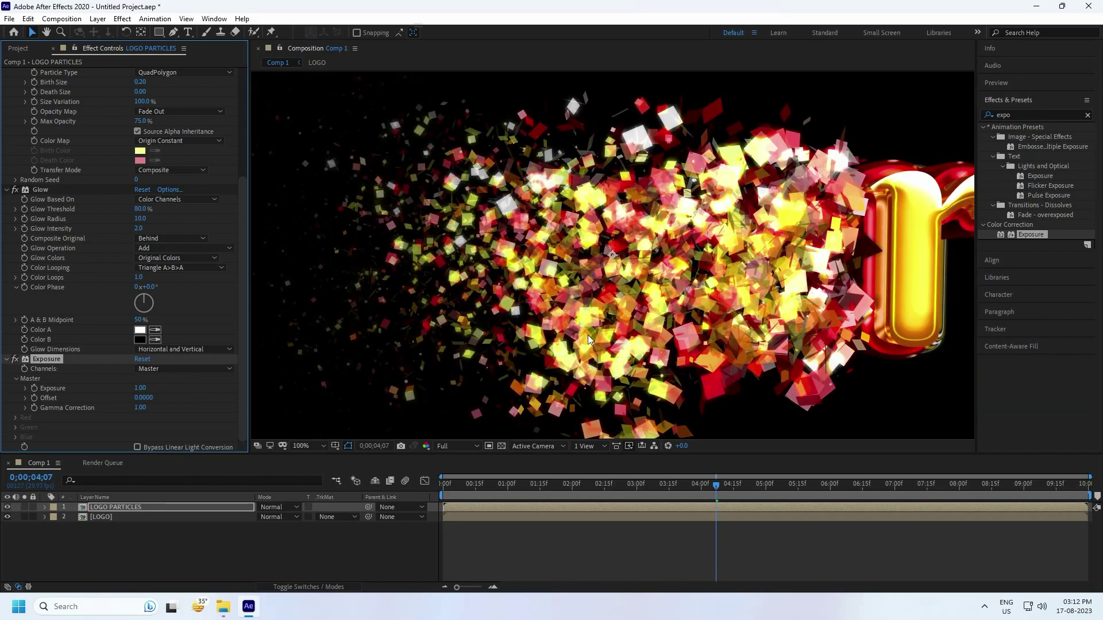
# Collapse the Glow and Exposure settings and apply the Sharpen effect to the LOGO PARTICLES layer.
pyautogui.click(7, 190)
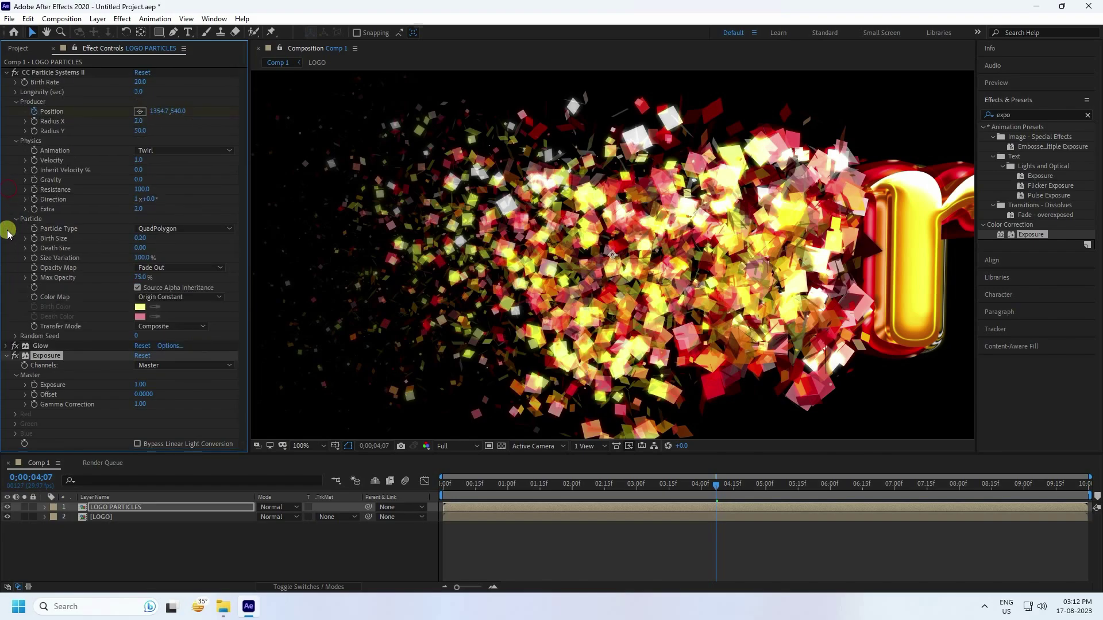
pyautogui.click(6, 355)
pyautogui.click(1011, 115)
pyautogui.write('sha')
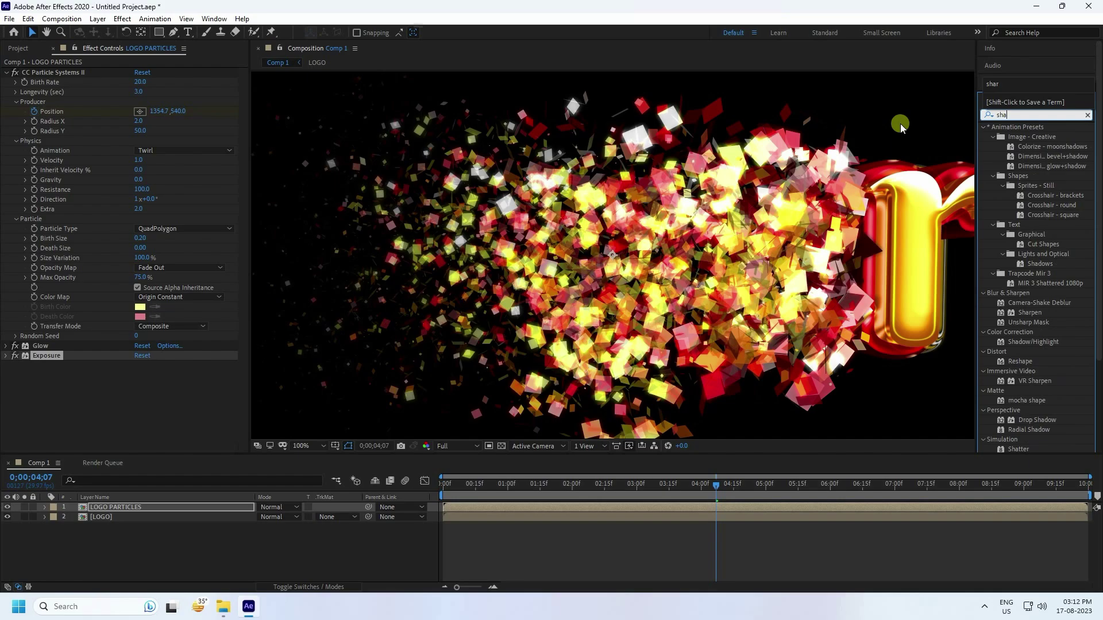
pyautogui.write('r')
pyautogui.click(1047, 138)
pyautogui.moveTo(1047, 139); pyautogui.dragTo(148, 507)
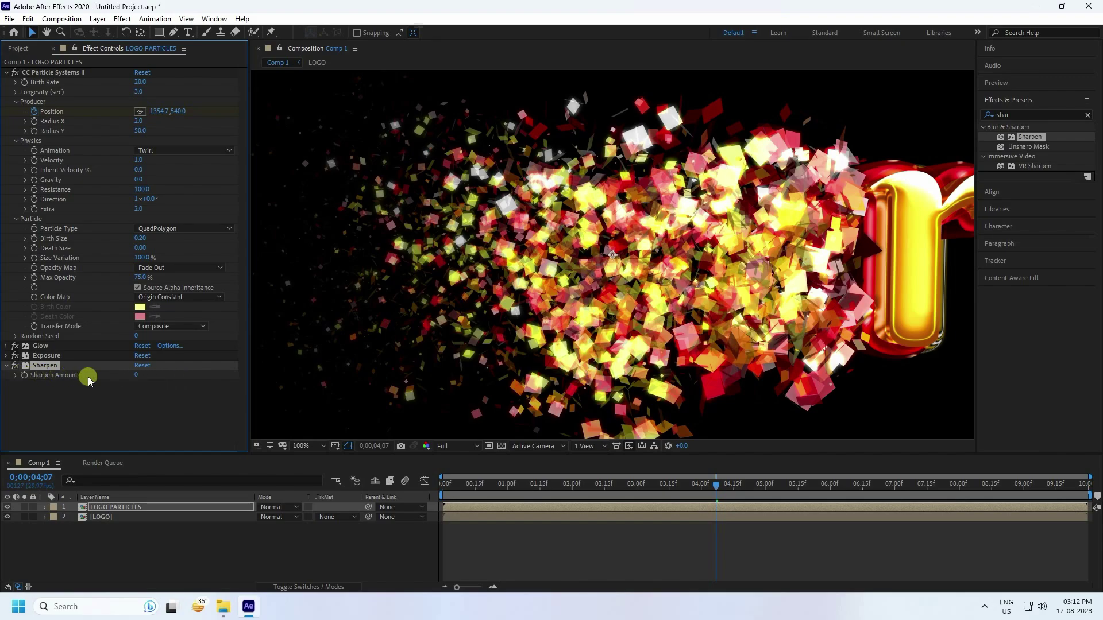
# Set the Sharpen Amount to 500 and preview the animation from the start.
pyautogui.click(137, 375)
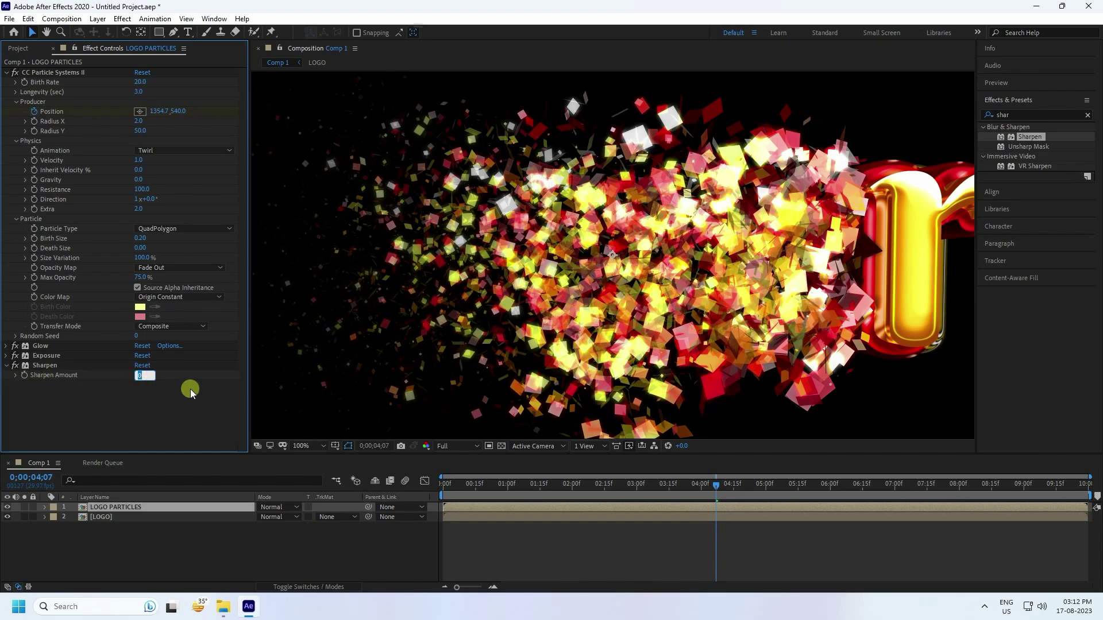
pyautogui.write('500')
pyautogui.press('Return')
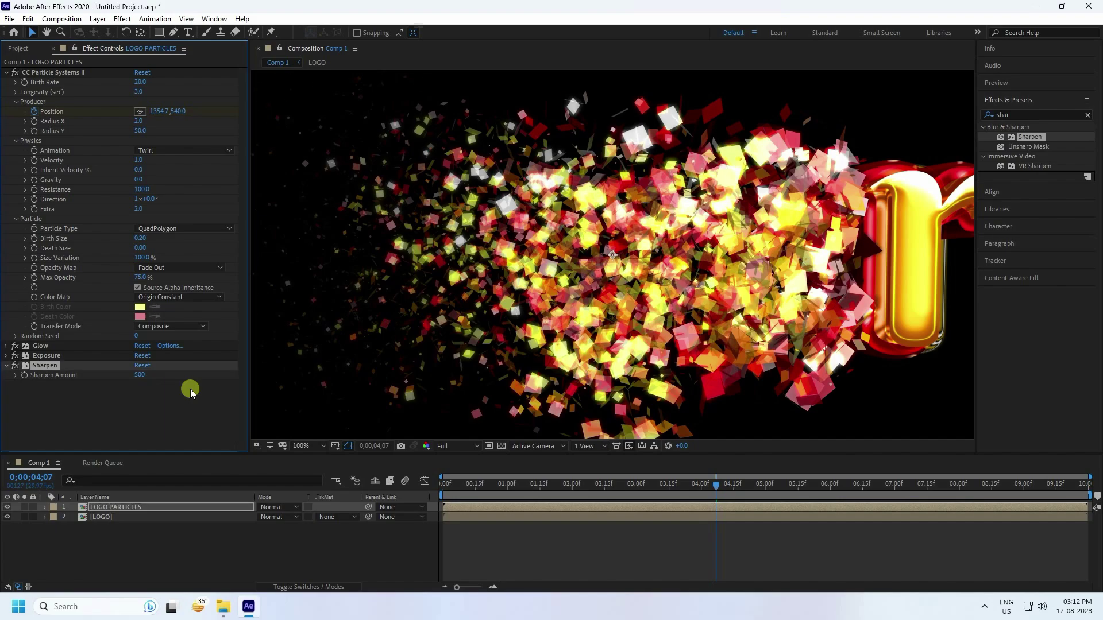
pyautogui.press(',')
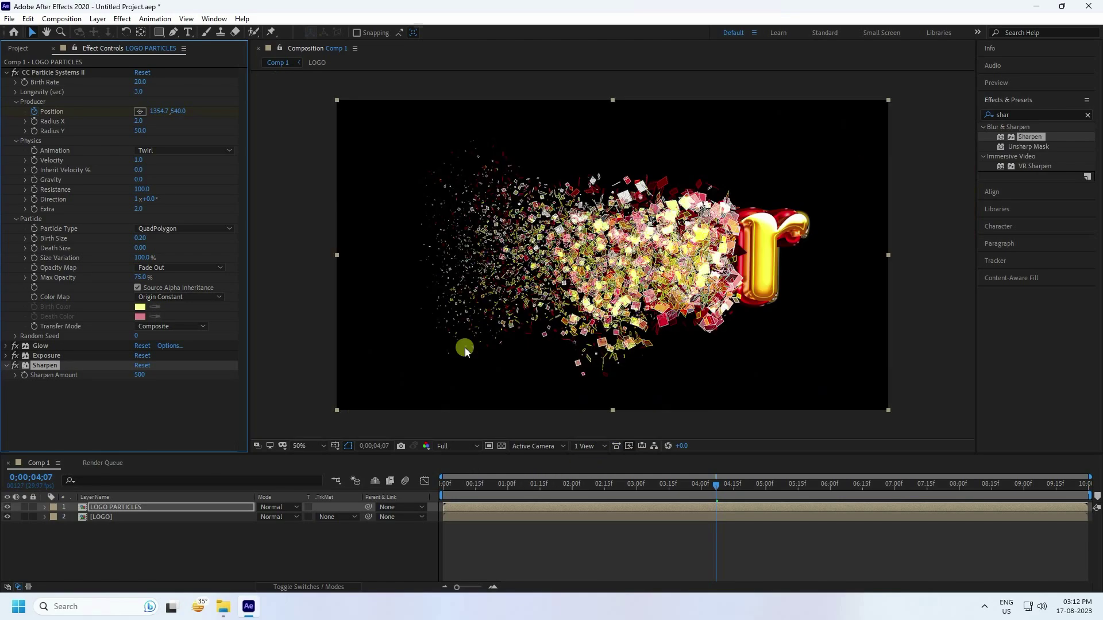
pyautogui.moveTo(471, 487); pyautogui.dragTo(313, 411)
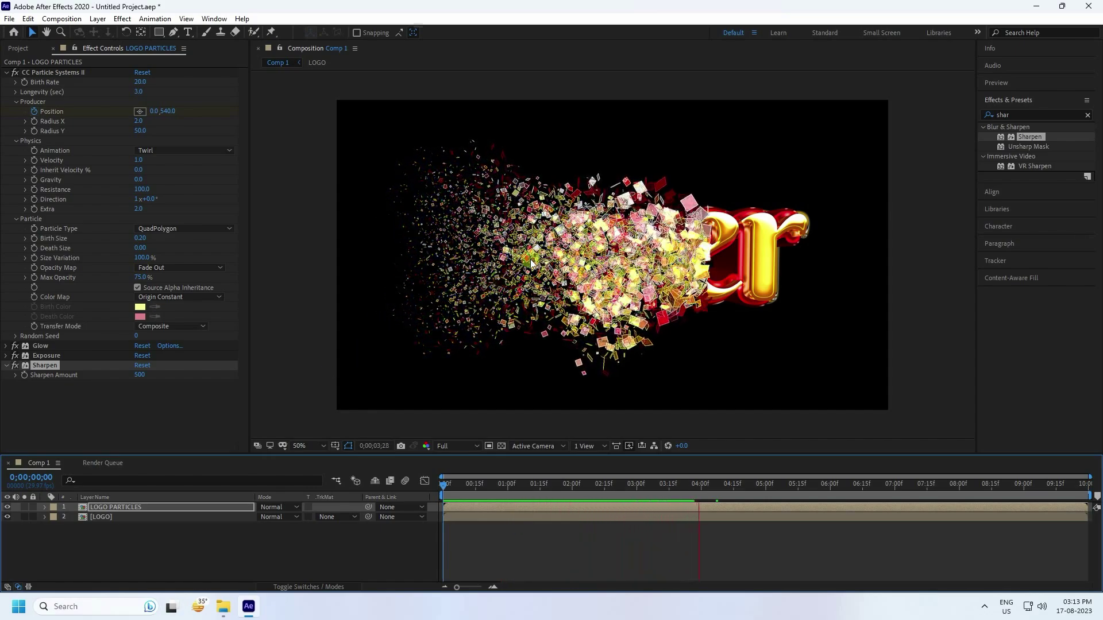
pyautogui.click(159, 486)
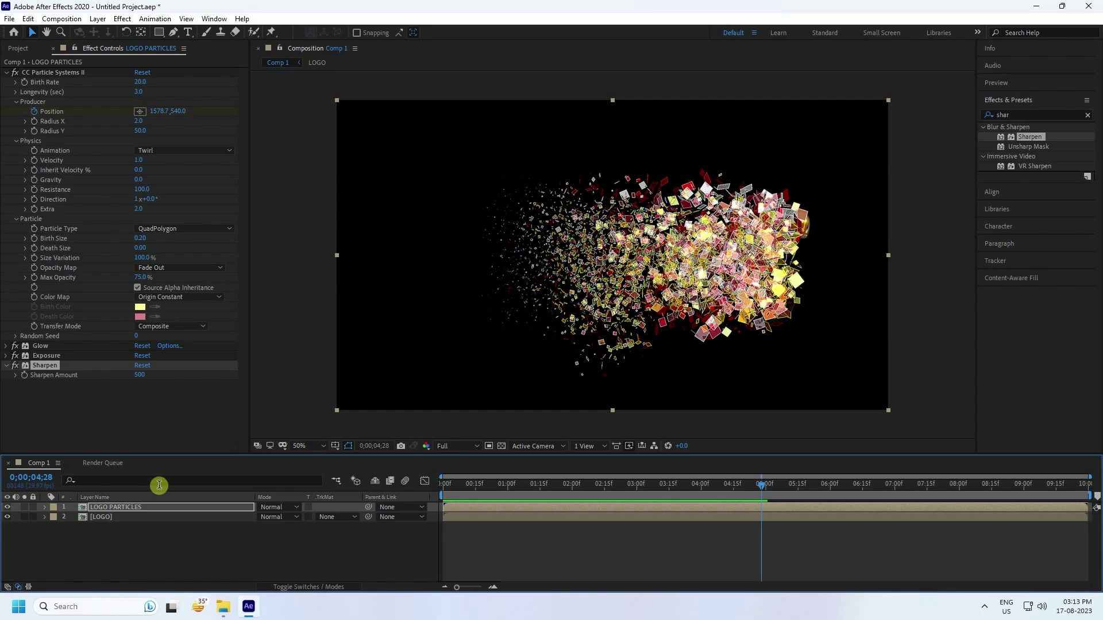
# Create a new solid layer named BG in Comp 1.
pyautogui.rightClick(143, 553)
pyautogui.click(180, 423)
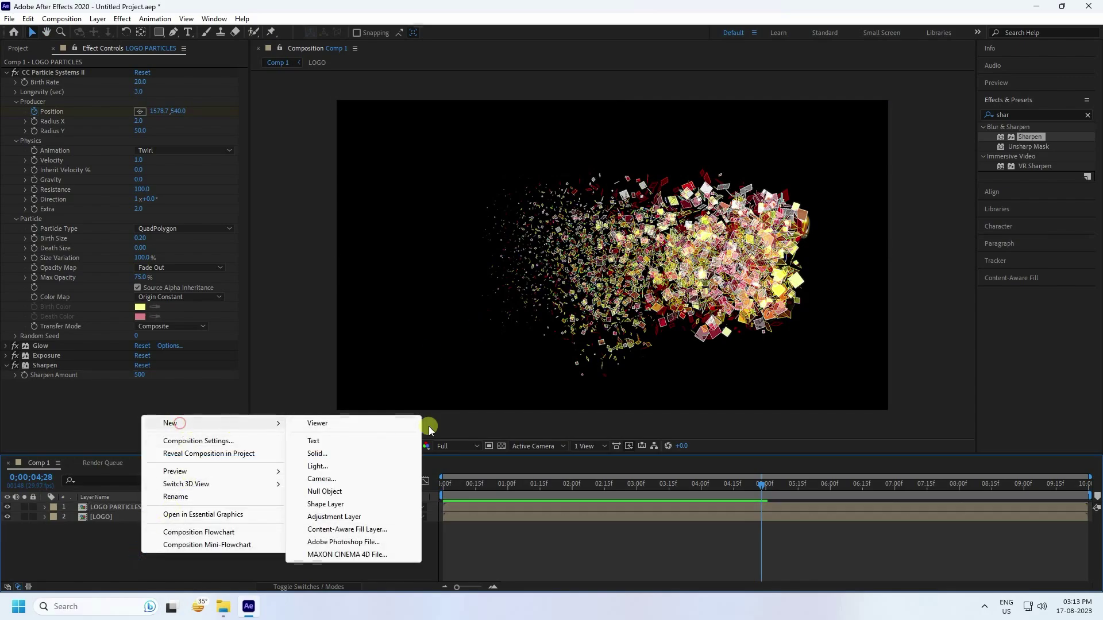
pyautogui.click(323, 455)
pyautogui.write('BG')
pyautogui.click(593, 402)
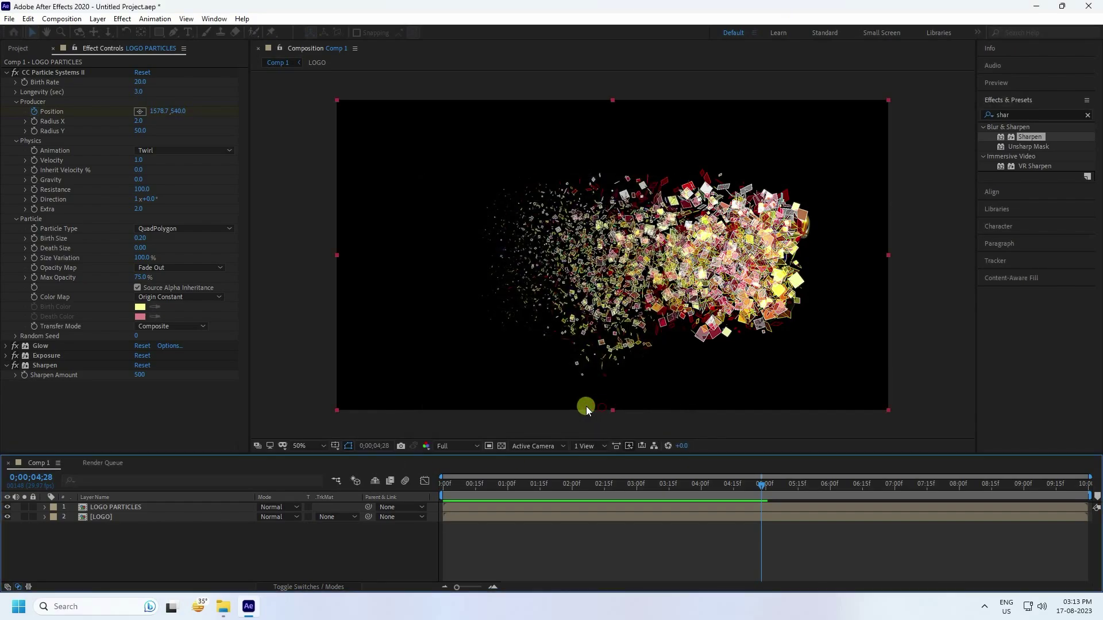
# Apply the Gradient Ramp effect to the BG layer.
pyautogui.click(1021, 113)
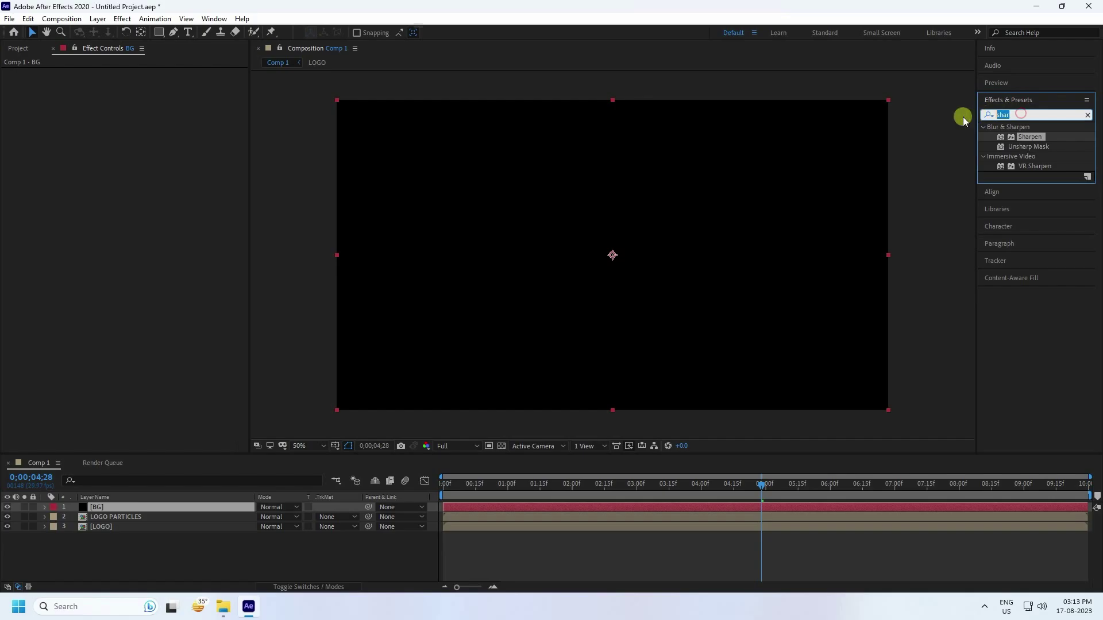
pyautogui.write('ramp')
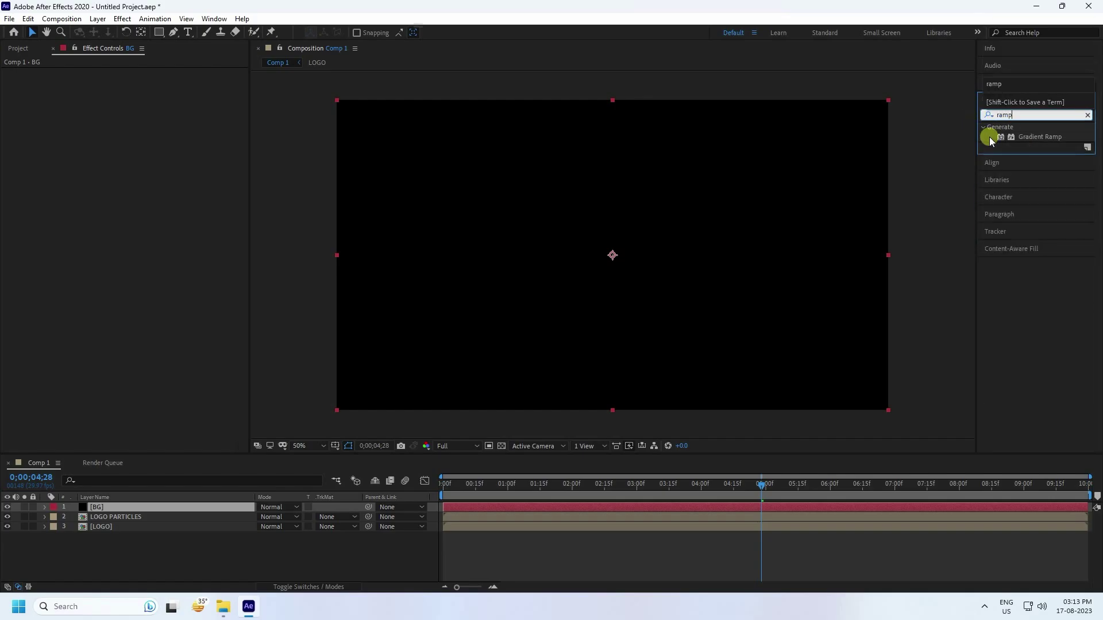
pyautogui.moveTo(1032, 135); pyautogui.dragTo(104, 508)
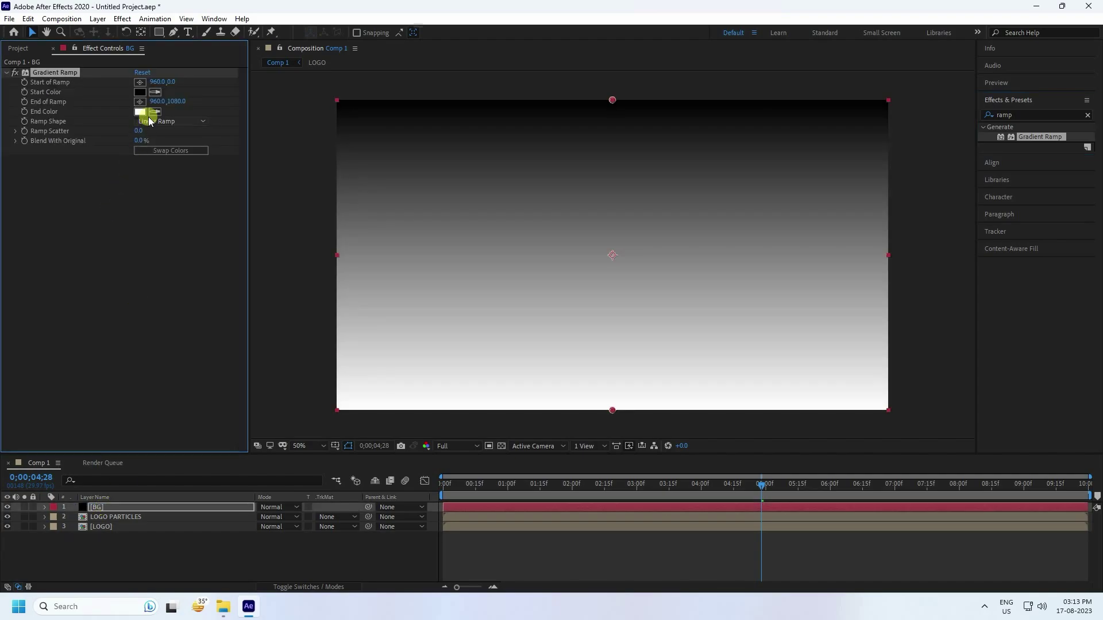
# Set the gradient's End Color to a dark blue with hue 225, saturation 100% and brightness 15%.
pyautogui.click(141, 111)
pyautogui.click(240, 207)
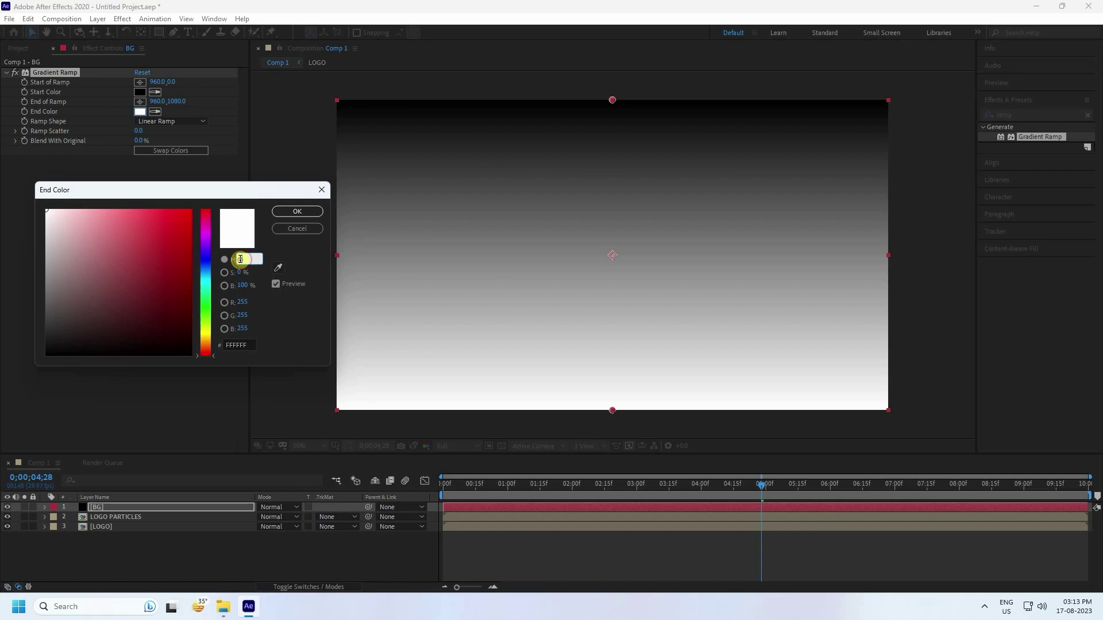
pyautogui.write('225')
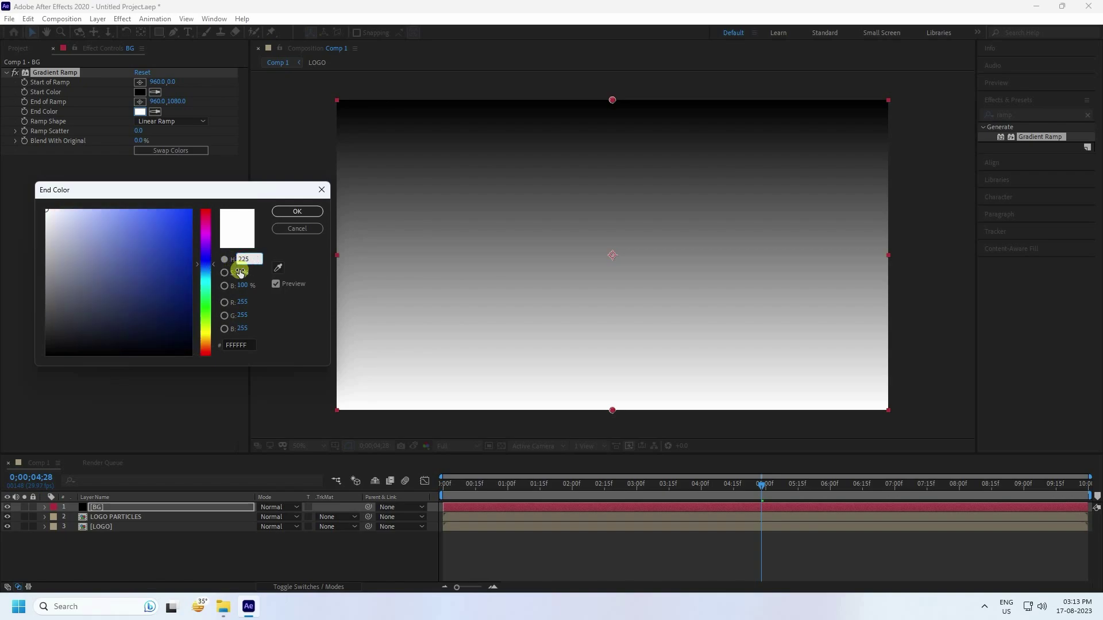
pyautogui.moveTo(240, 272); pyautogui.dragTo(396, 278)
pyautogui.click(244, 287)
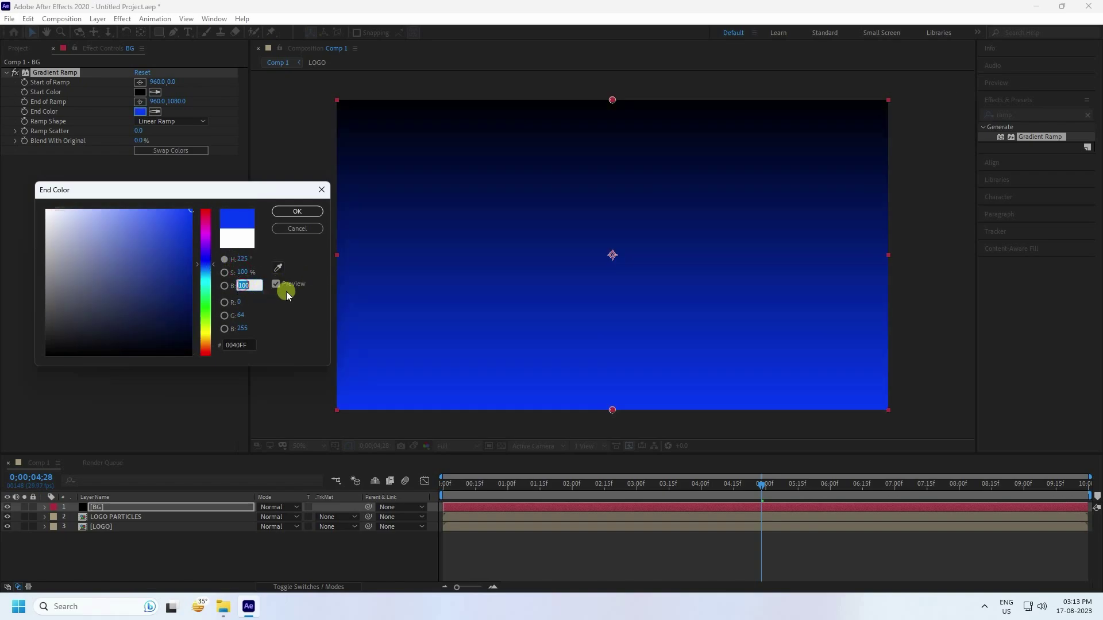
pyautogui.write('10')
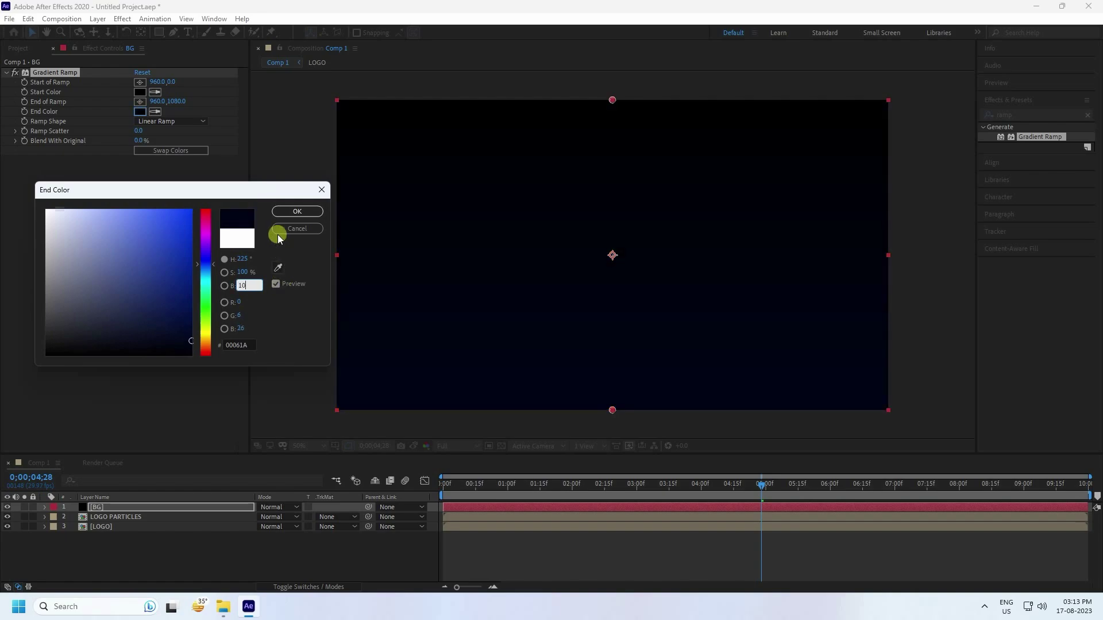
pyautogui.write('15')
pyautogui.click(292, 210)
# Set the gradient's Start Color to a bright blue with hue 225, saturation 100% and brightness 100%.
pyautogui.click(139, 90)
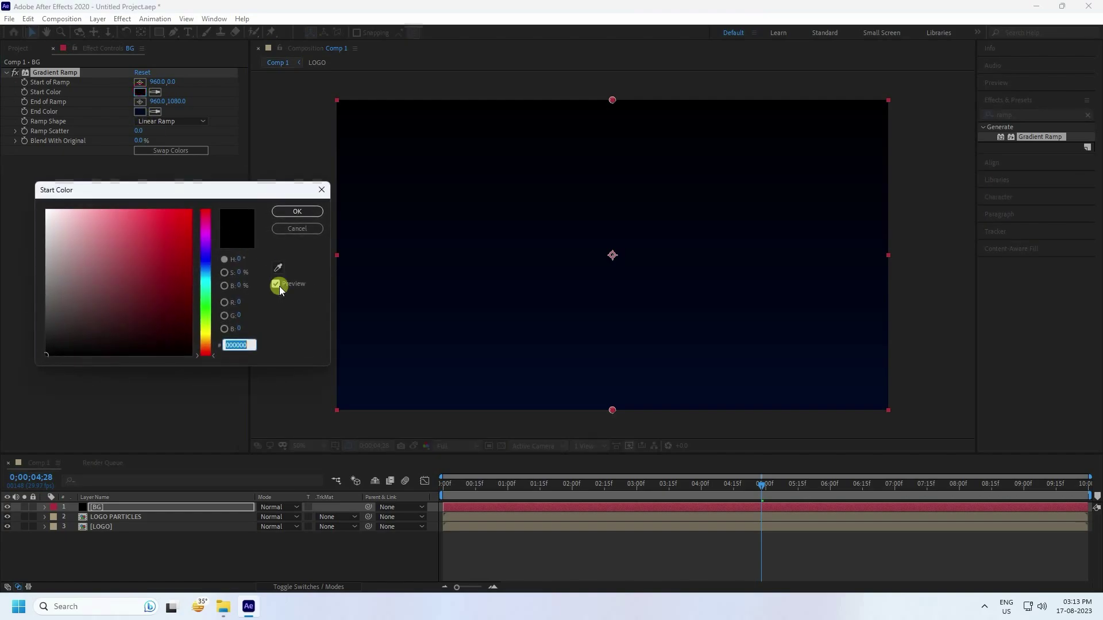
pyautogui.click(240, 262)
pyautogui.write('225')
pyautogui.click(242, 271)
pyautogui.click(238, 286)
pyautogui.write('100')
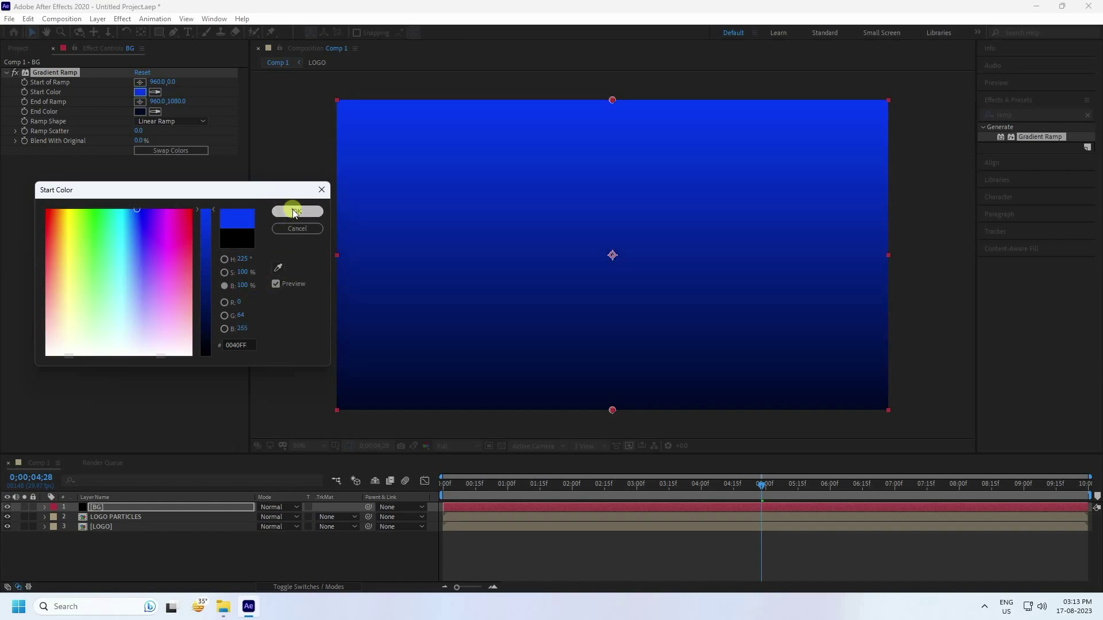
pyautogui.click(295, 212)
# Change the gradient to a Radial Ramp starting at about 960, 537 and ending at about 960, 1610.
pyautogui.click(195, 123)
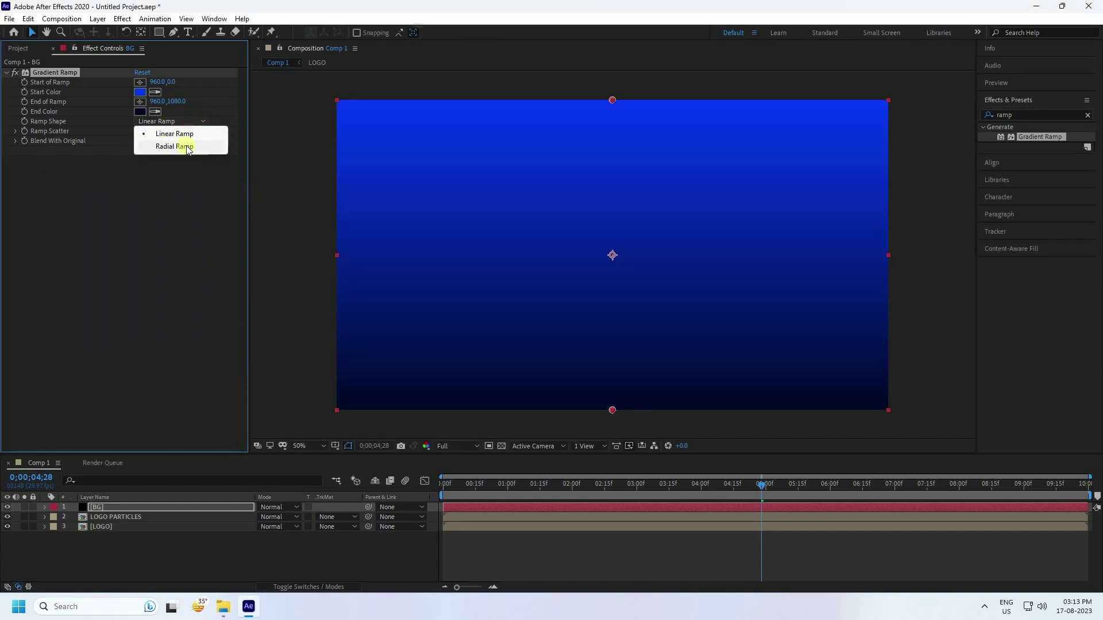
pyautogui.click(186, 148)
pyautogui.moveTo(196, 85); pyautogui.dragTo(440, 128)
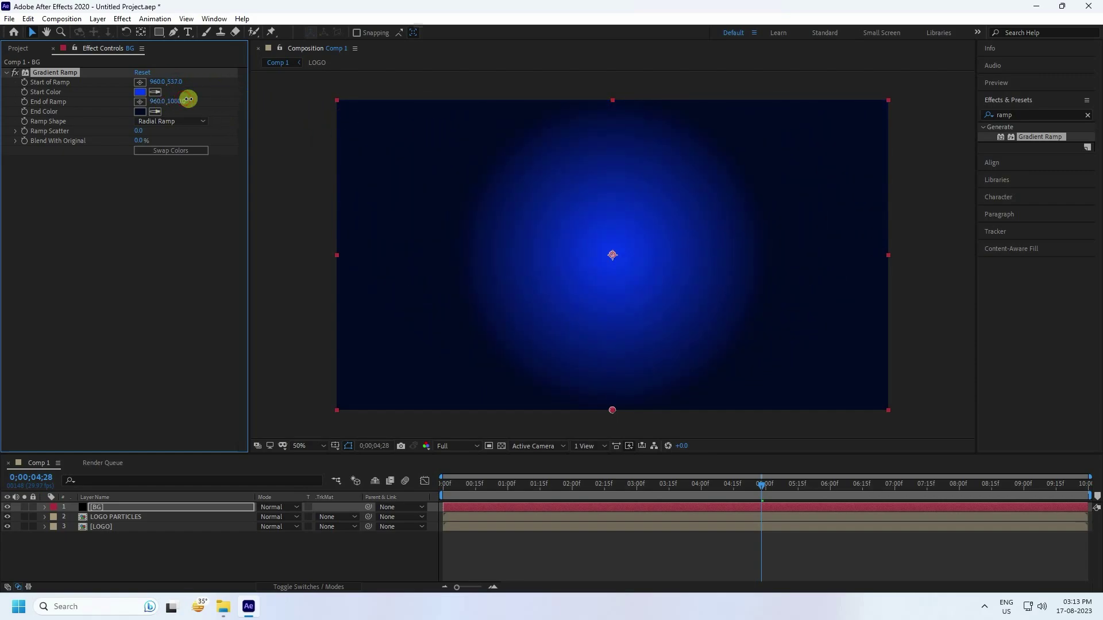
pyautogui.moveTo(282, 99); pyautogui.dragTo(436, 110)
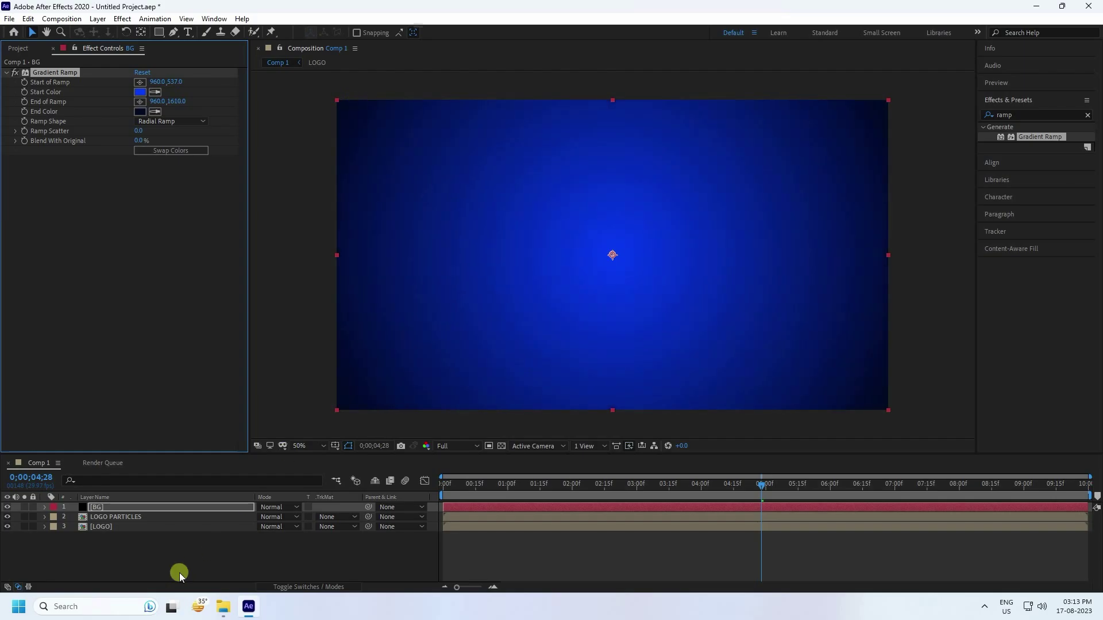
# Move the BG layer to the bottom of the layer stack, below LOGO, and preview the animation from the start.
pyautogui.moveTo(86, 505); pyautogui.dragTo(96, 537)
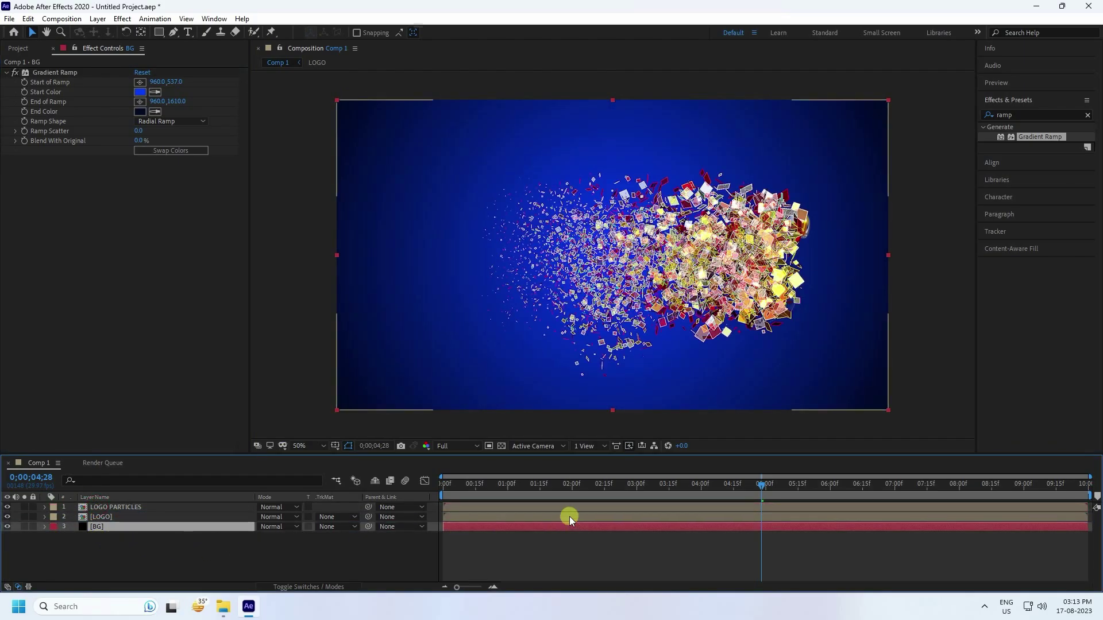
pyautogui.moveTo(485, 486); pyautogui.dragTo(361, 491)
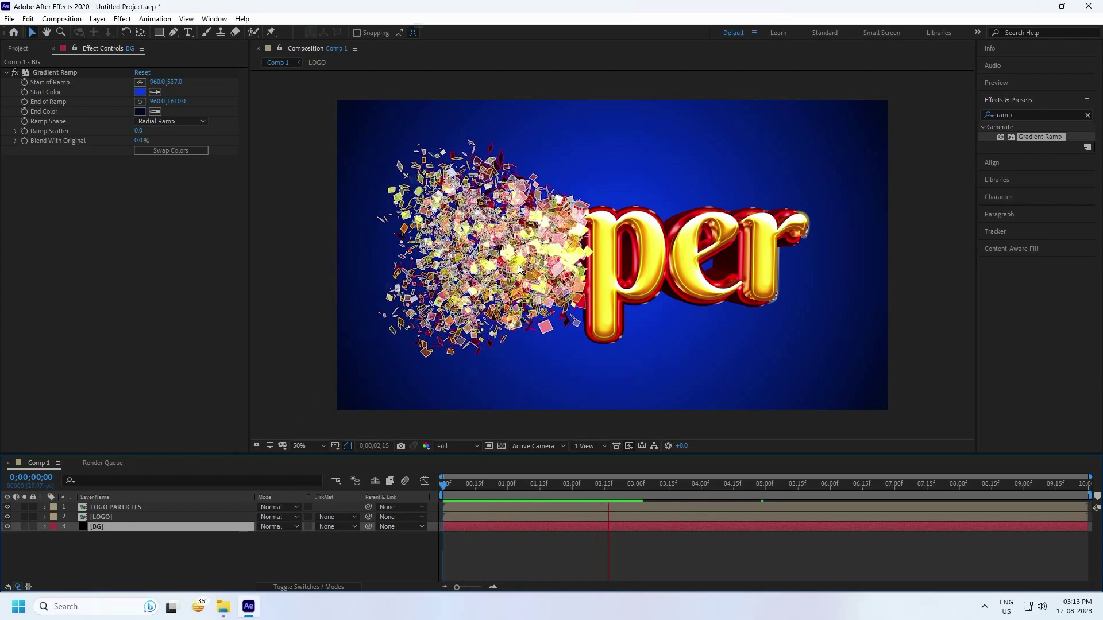
pyautogui.click(437, 375)
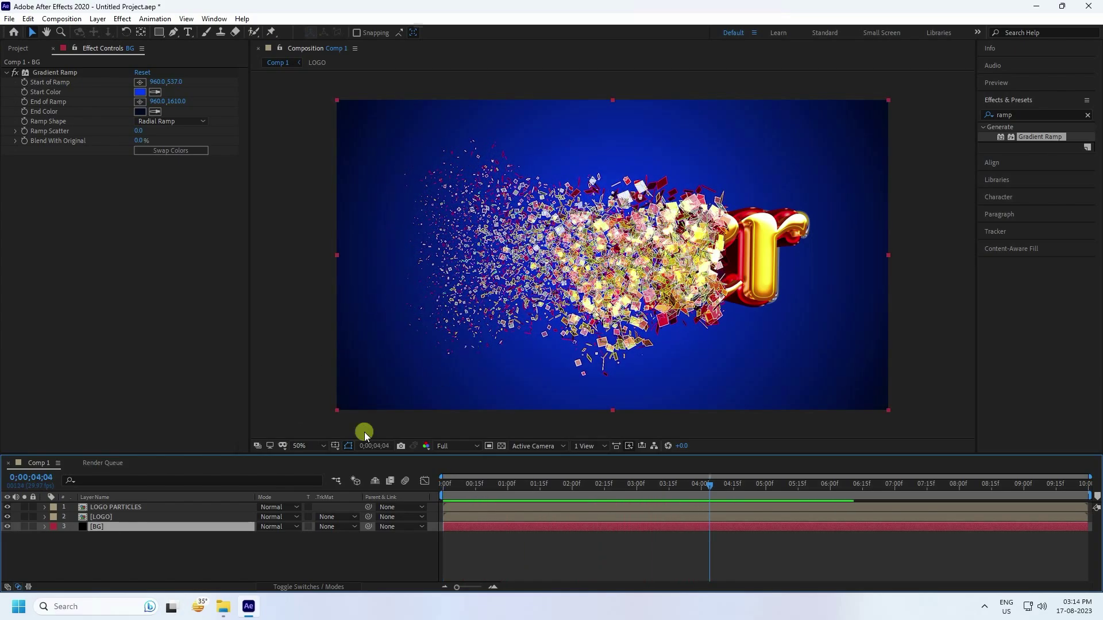
# Create a black 1920 x 1080 solid named Light and place it between the LOGO and BG layers.
pyautogui.rightClick(170, 549)
pyautogui.moveTo(199, 420)
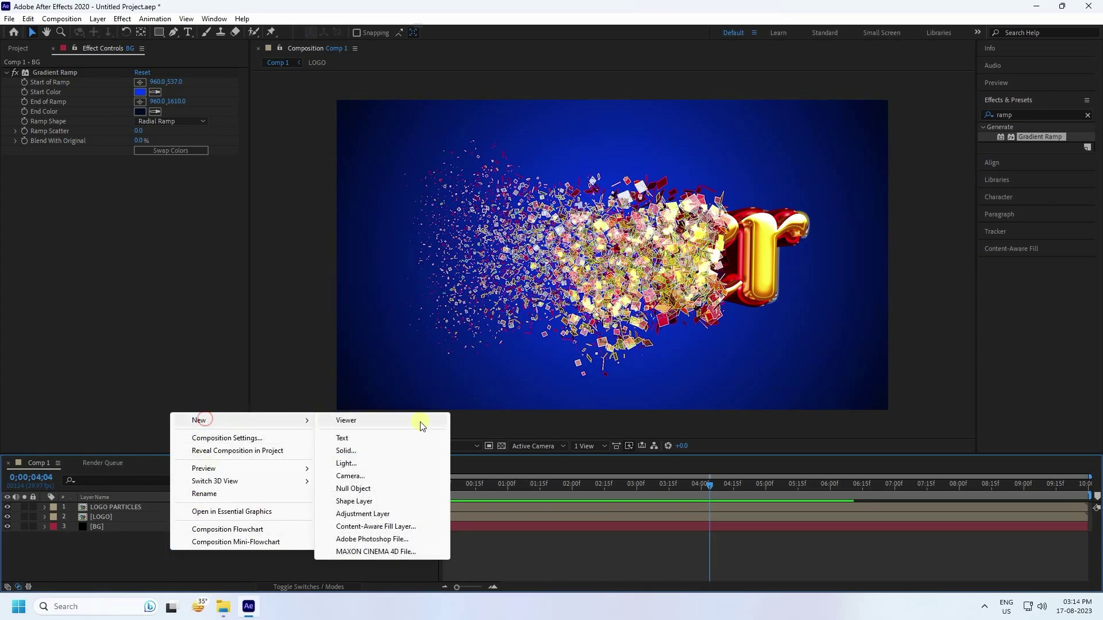
pyautogui.click(355, 453)
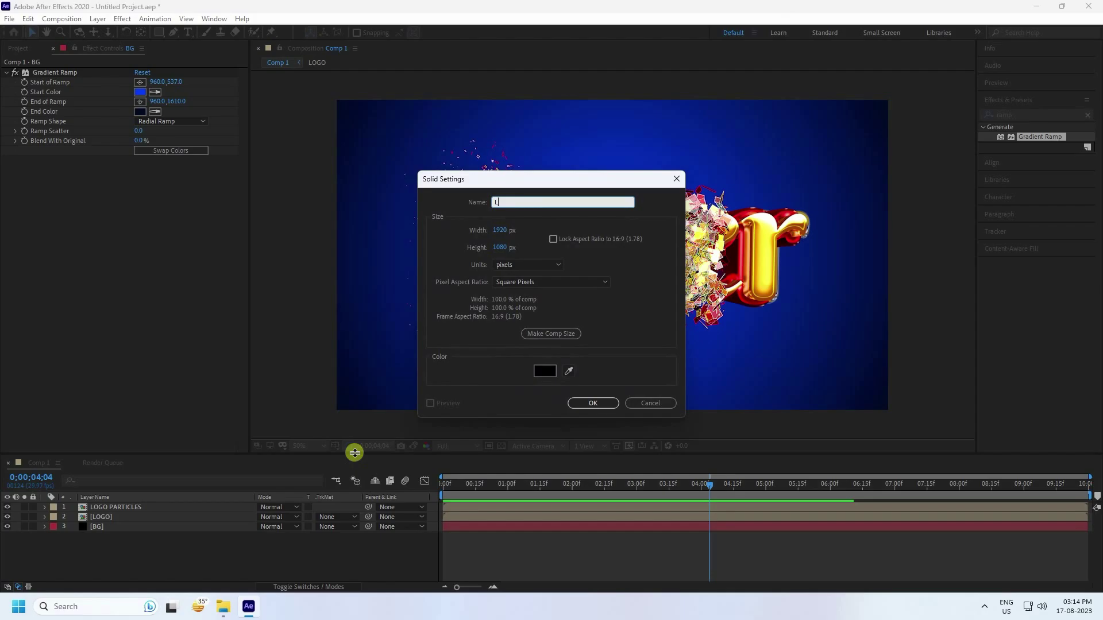
pyautogui.click(592, 402)
pyautogui.moveTo(135, 510); pyautogui.dragTo(100, 528)
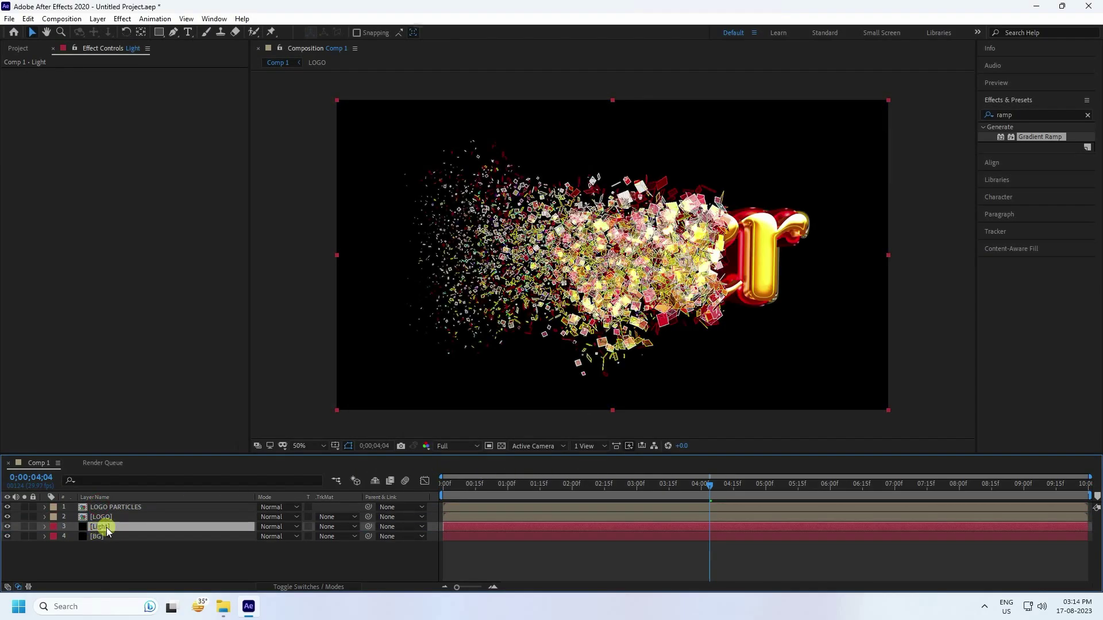
# Set the Light layer's blending mode to Add and apply the Video Copilot Optical Flares effect to it.
pyautogui.click(267, 526)
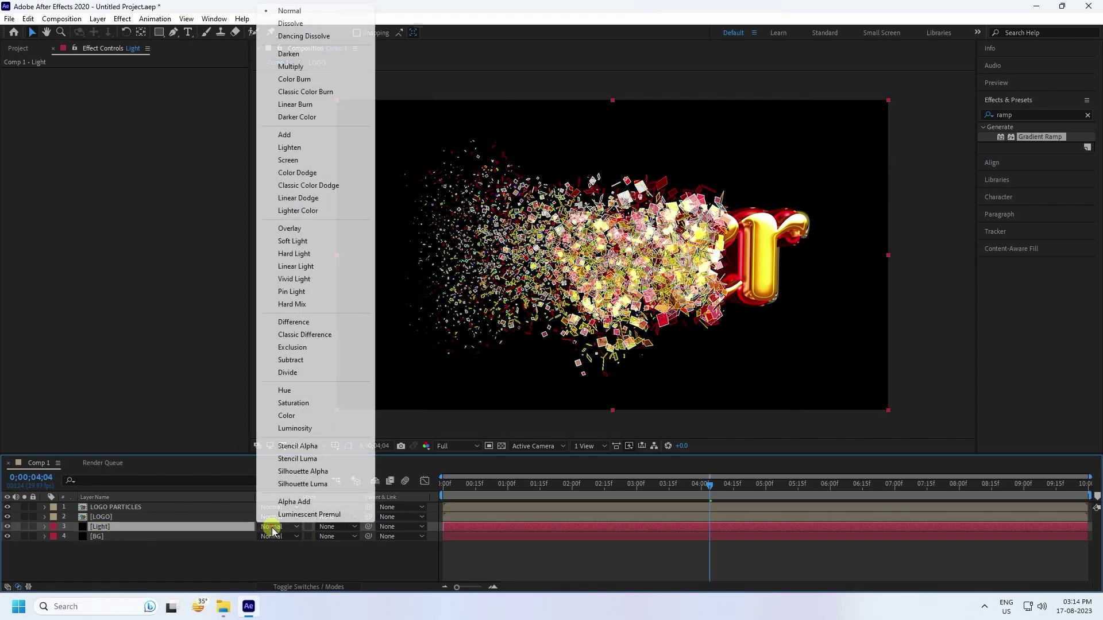
pyautogui.click(291, 138)
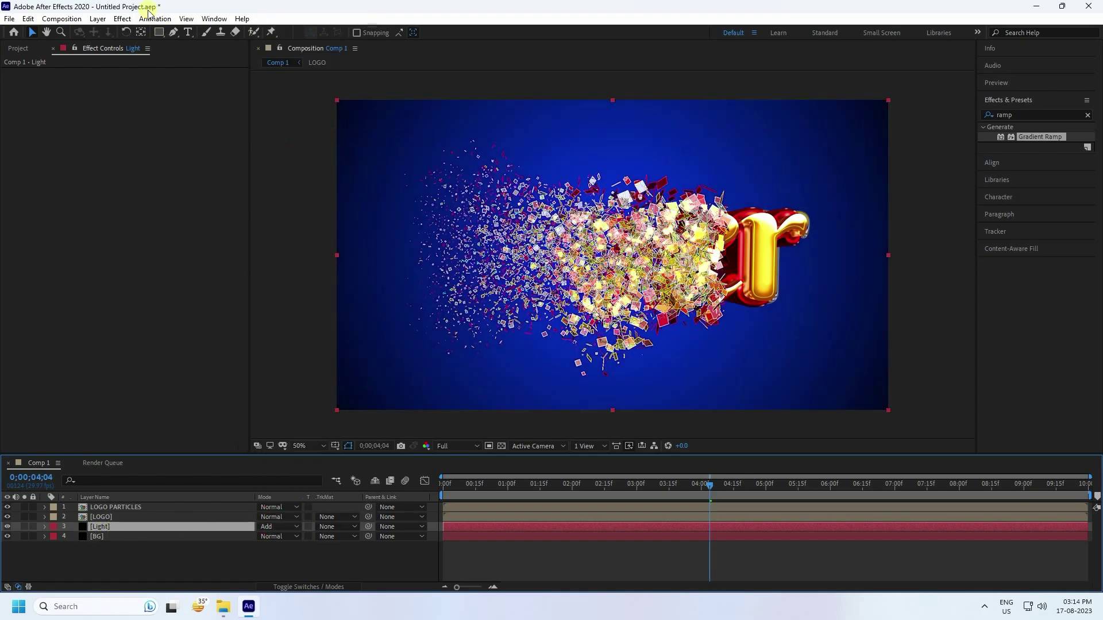
pyautogui.click(98, 19)
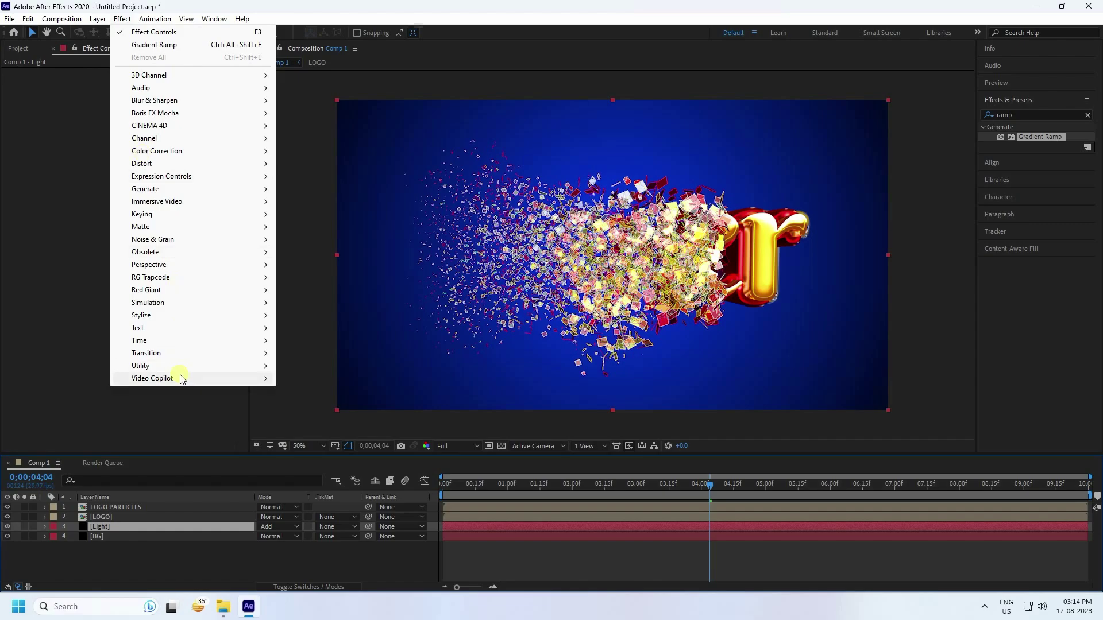
pyautogui.click(181, 378)
pyautogui.click(302, 389)
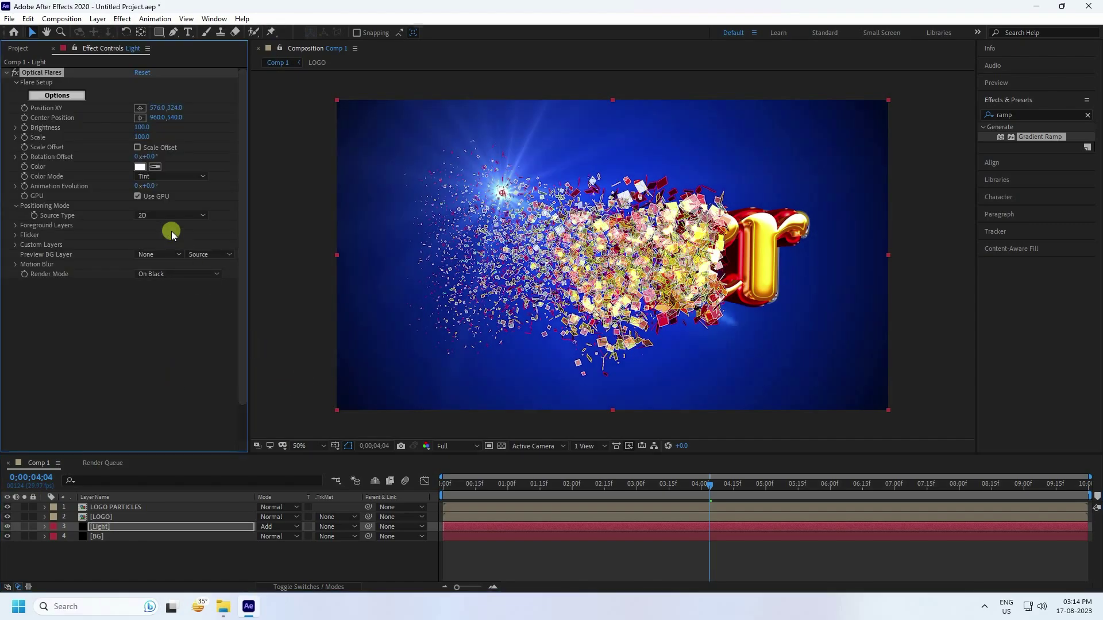
# Load a bright blue flare preset from the Pro_Presets 1 folder in the Optical Flares options.
pyautogui.click(55, 94)
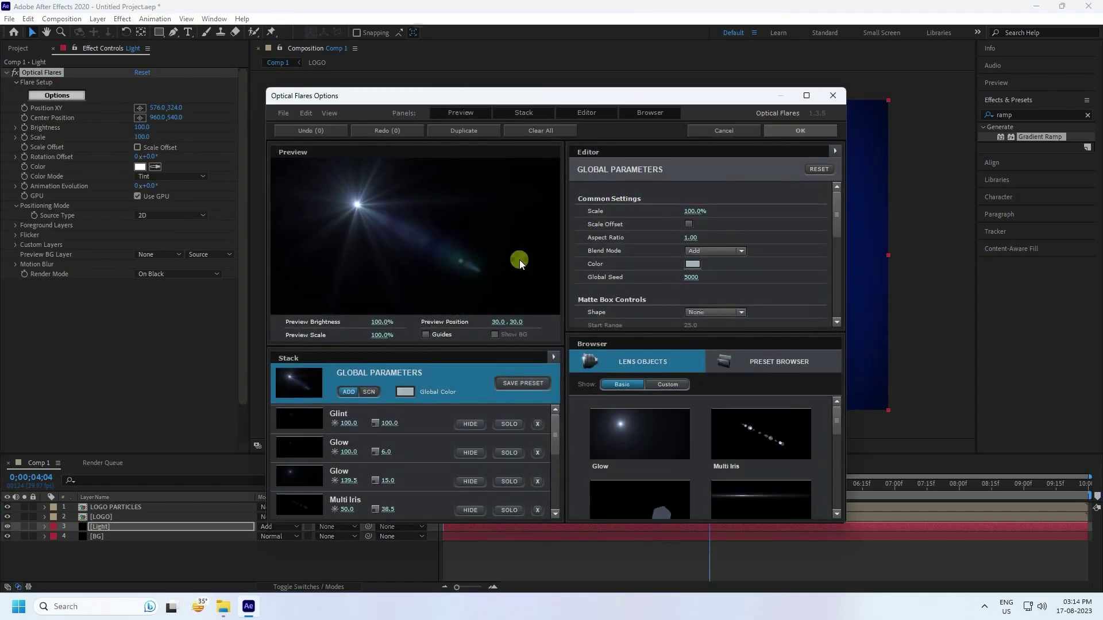
pyautogui.click(806, 96)
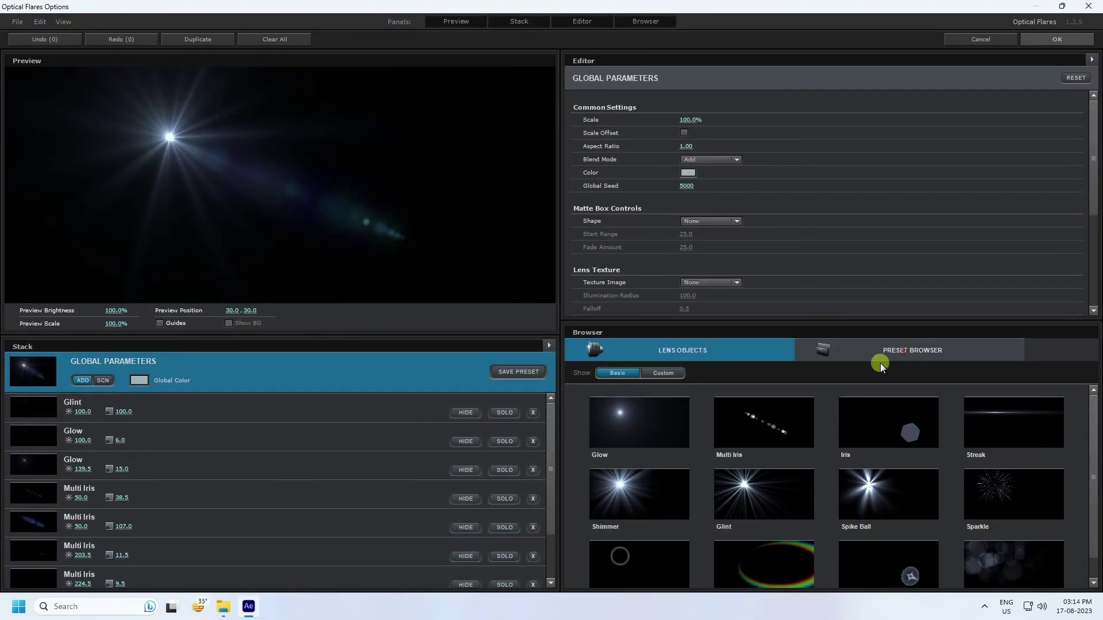
pyautogui.click(870, 353)
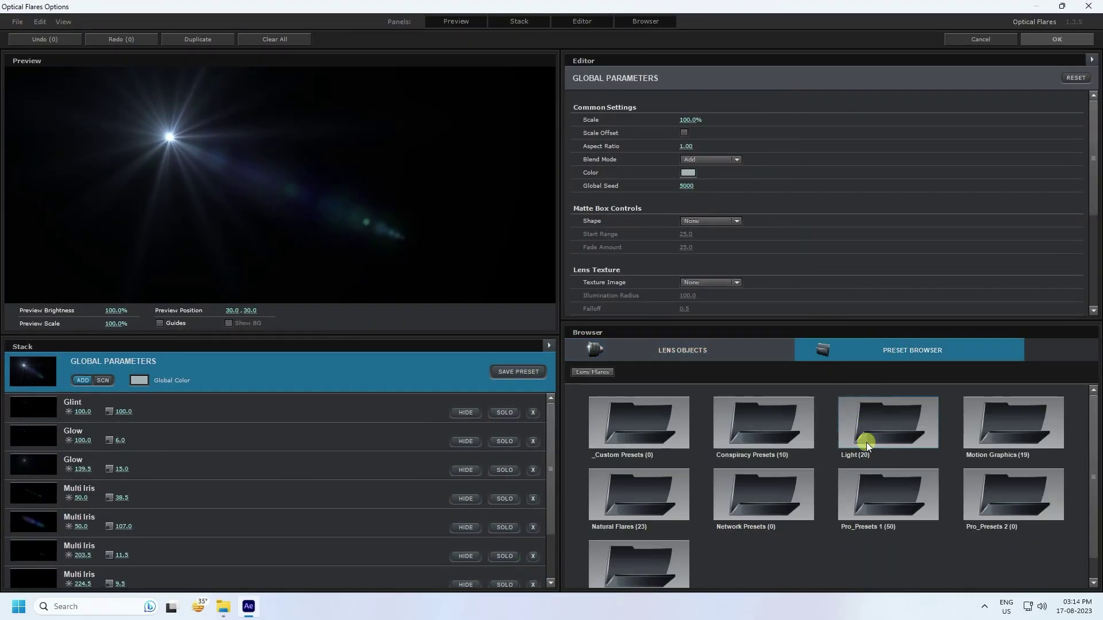
pyautogui.doubleClick(888, 500)
pyautogui.click(897, 514)
pyautogui.scroll(-1, 953, 533)
pyautogui.scroll(2, 953, 529)
pyautogui.scroll(-1, 945, 537)
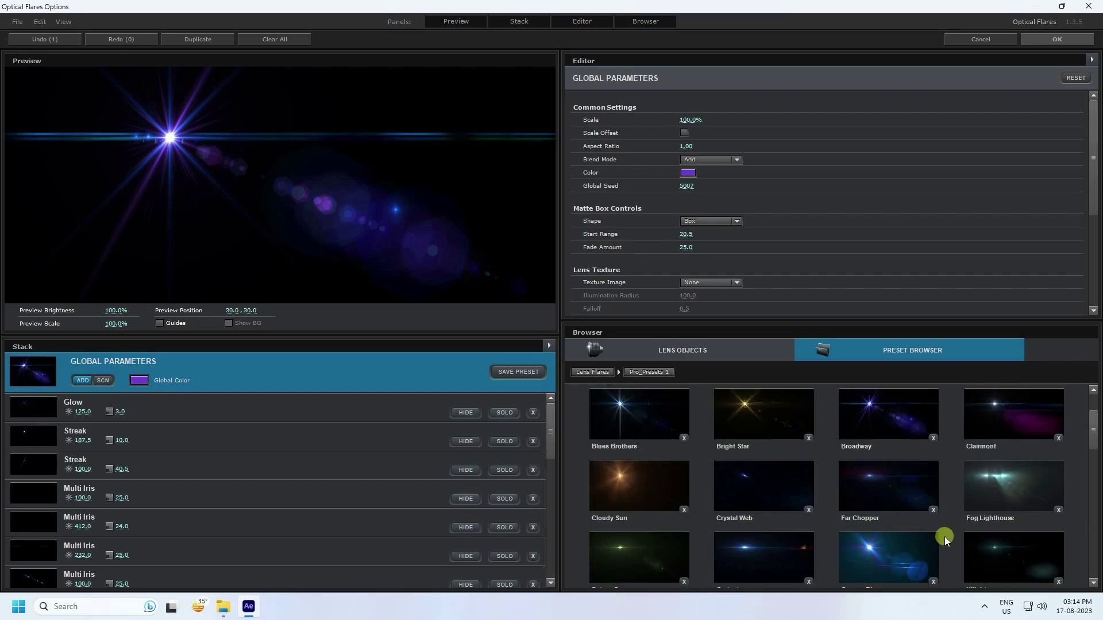
pyautogui.click(894, 561)
pyautogui.scroll(-1, 885, 546)
pyautogui.click(1056, 40)
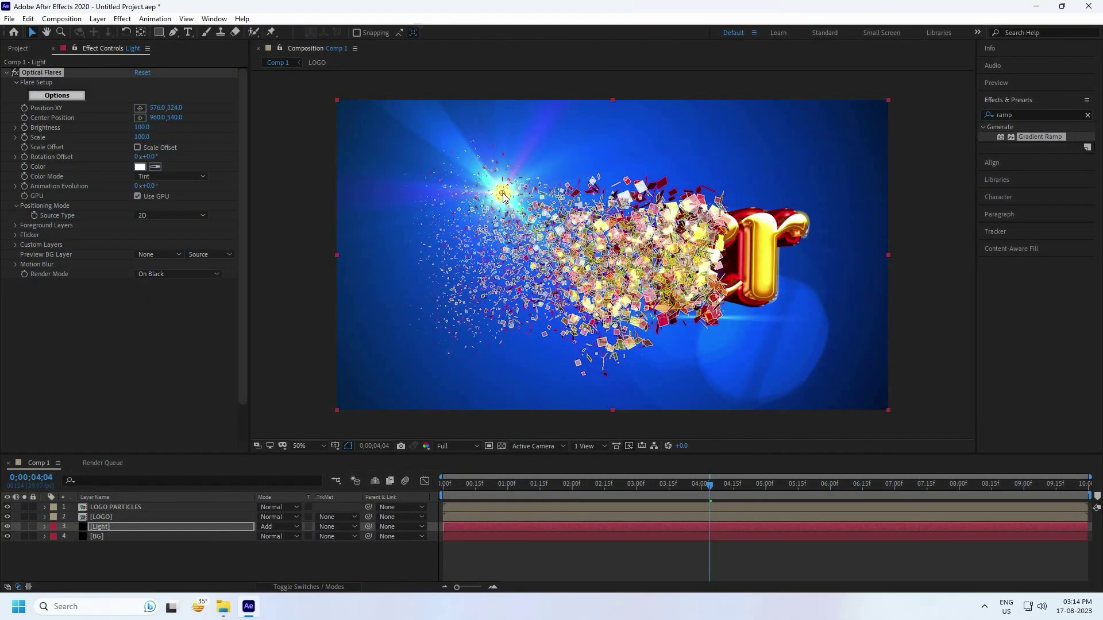
# Move the flare source just outside the frame's upper-left corner, at about -42, -34, and preview the animation from the start.
pyautogui.moveTo(405, 141); pyautogui.dragTo(325, 90)
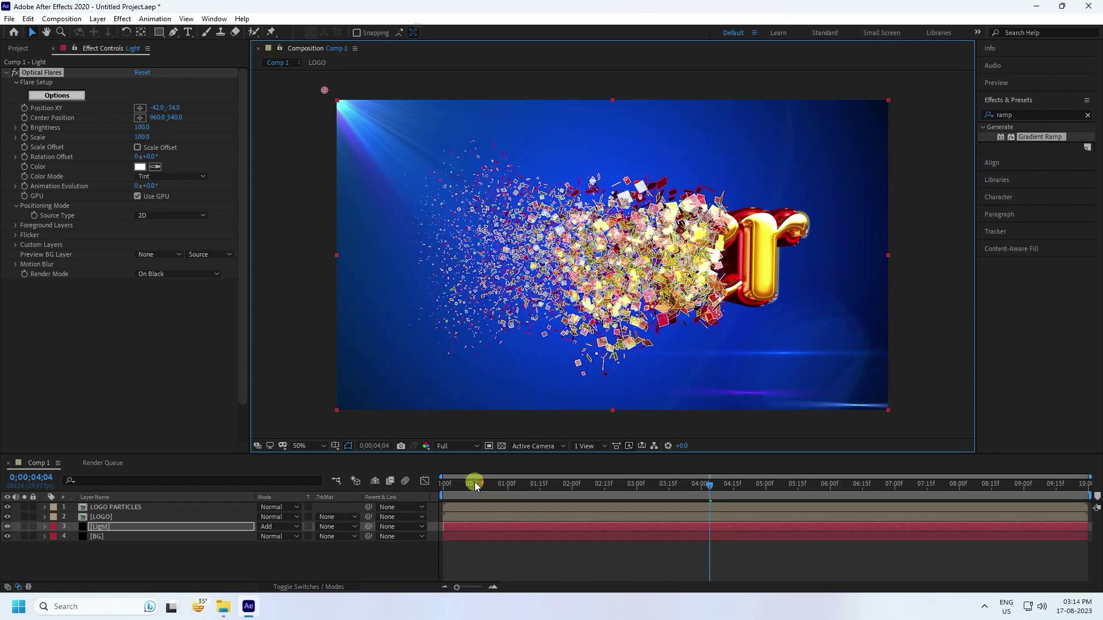
pyautogui.moveTo(481, 482); pyautogui.dragTo(363, 519)
pyautogui.press('space')
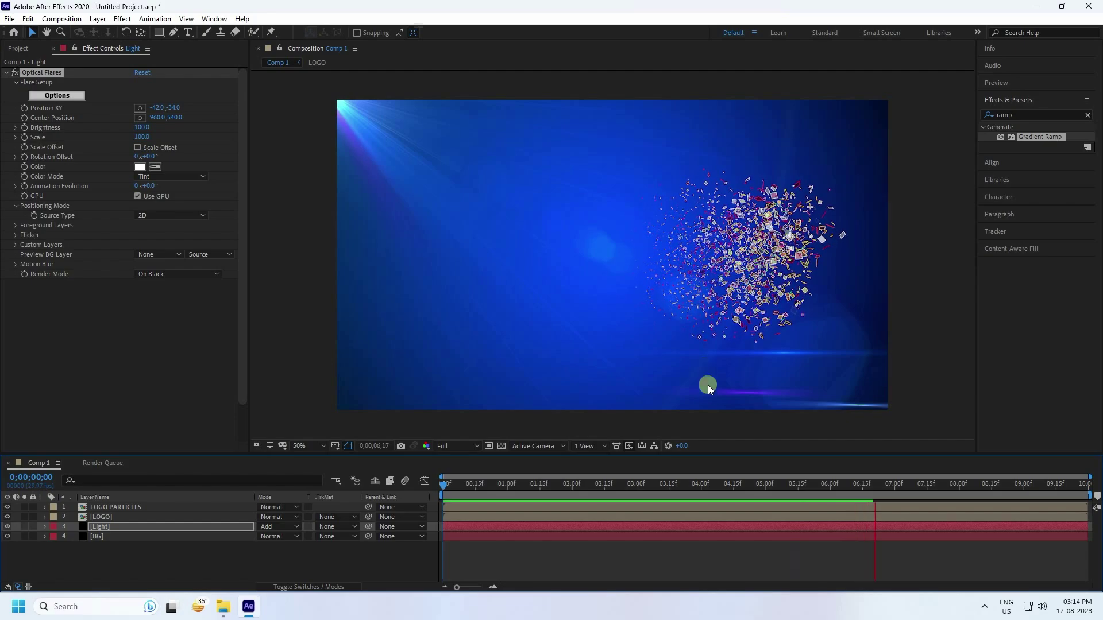
pyautogui.moveTo(915, 485); pyautogui.dragTo(626, 484)
pyautogui.click(140, 556)
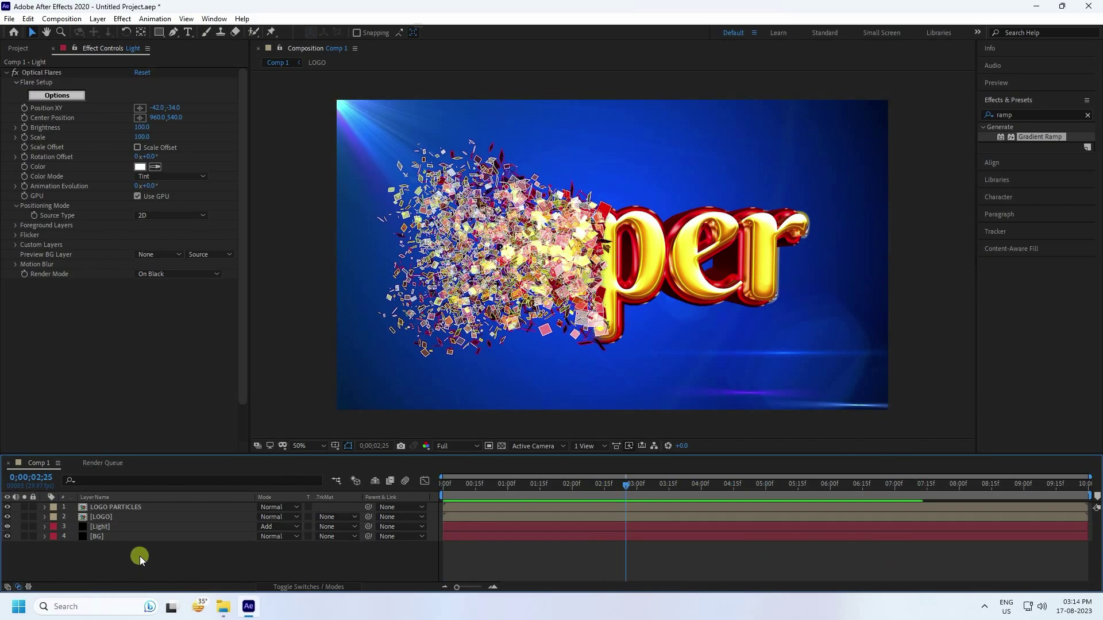
# Duplicate the LOGO PARTICLES layer and change the copy's CC Particle Systems II Particle Type to Cube.
pyautogui.click(122, 509)
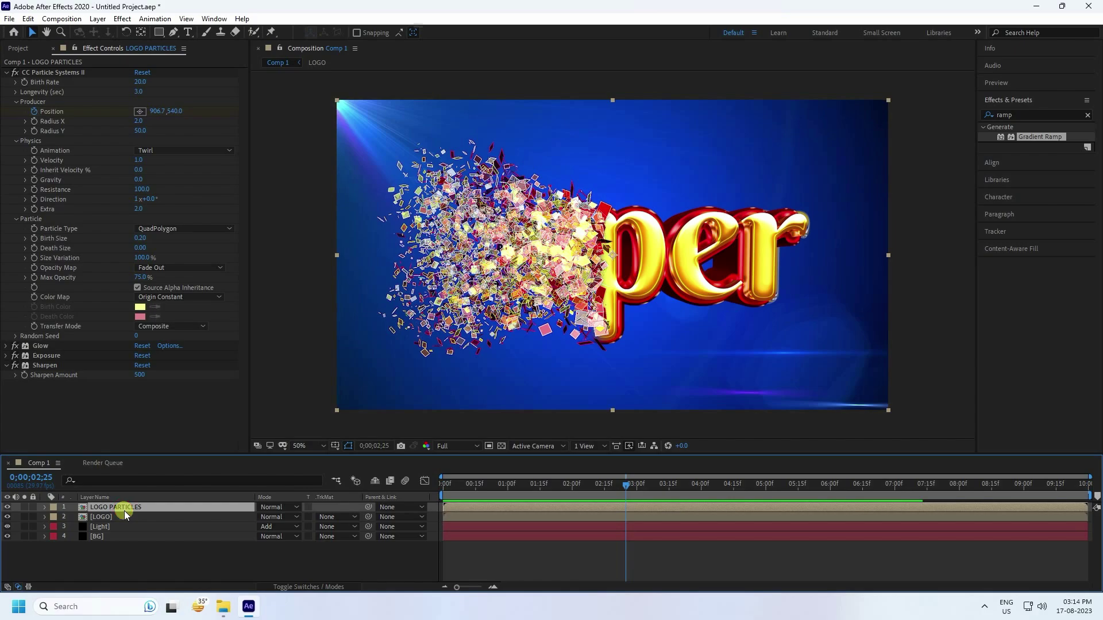
pyautogui.hotkey('ctrl', 'd')
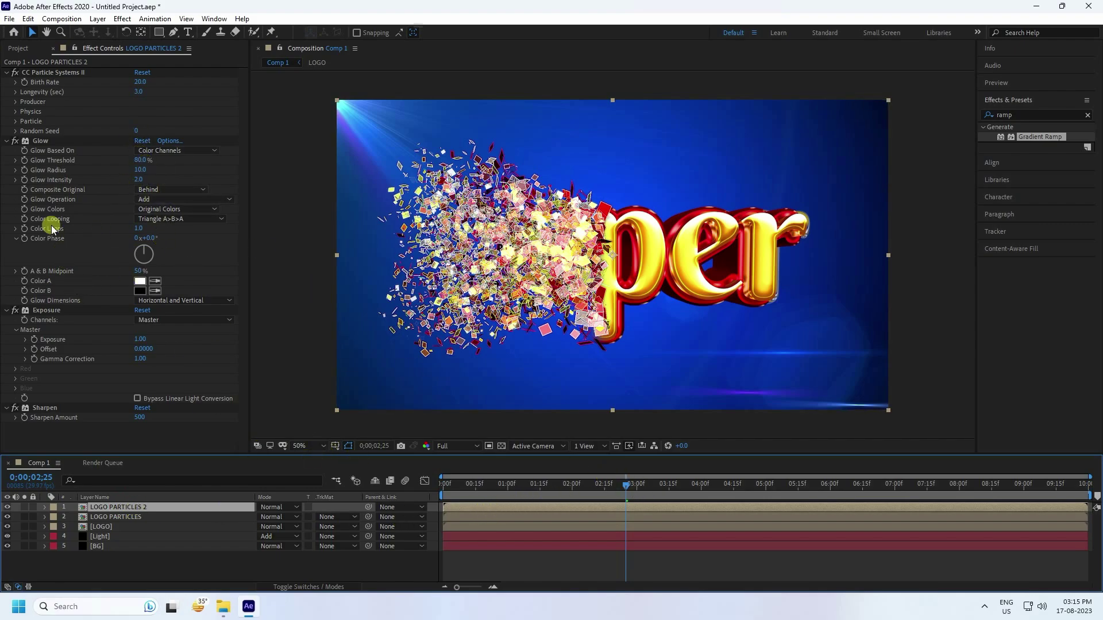
pyautogui.click(7, 310)
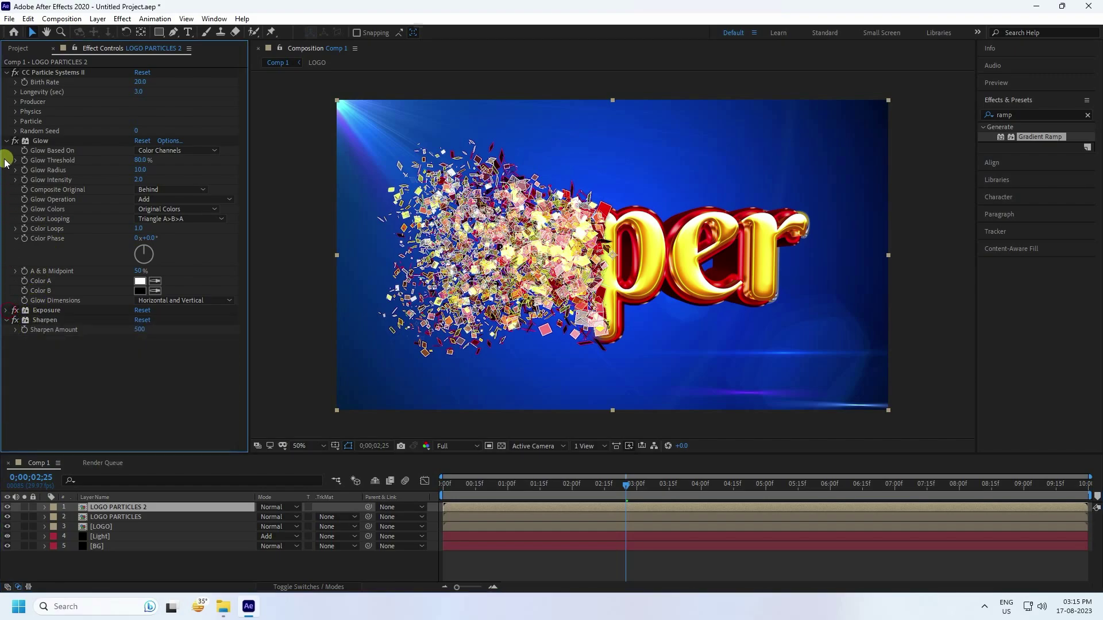
pyautogui.click(7, 141)
pyautogui.click(15, 121)
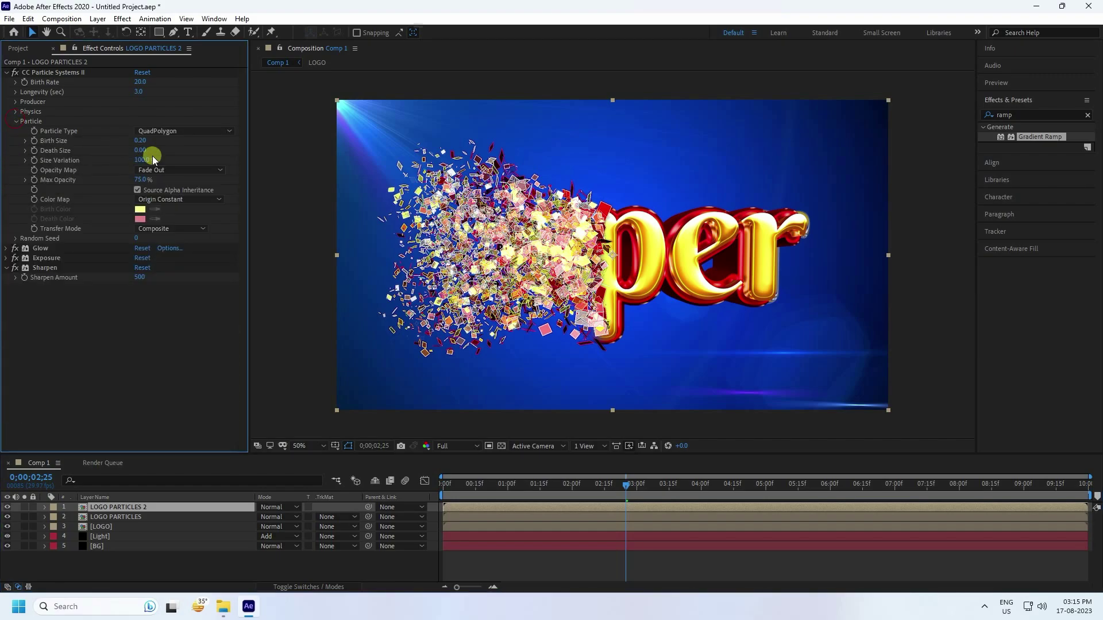
pyautogui.click(183, 131)
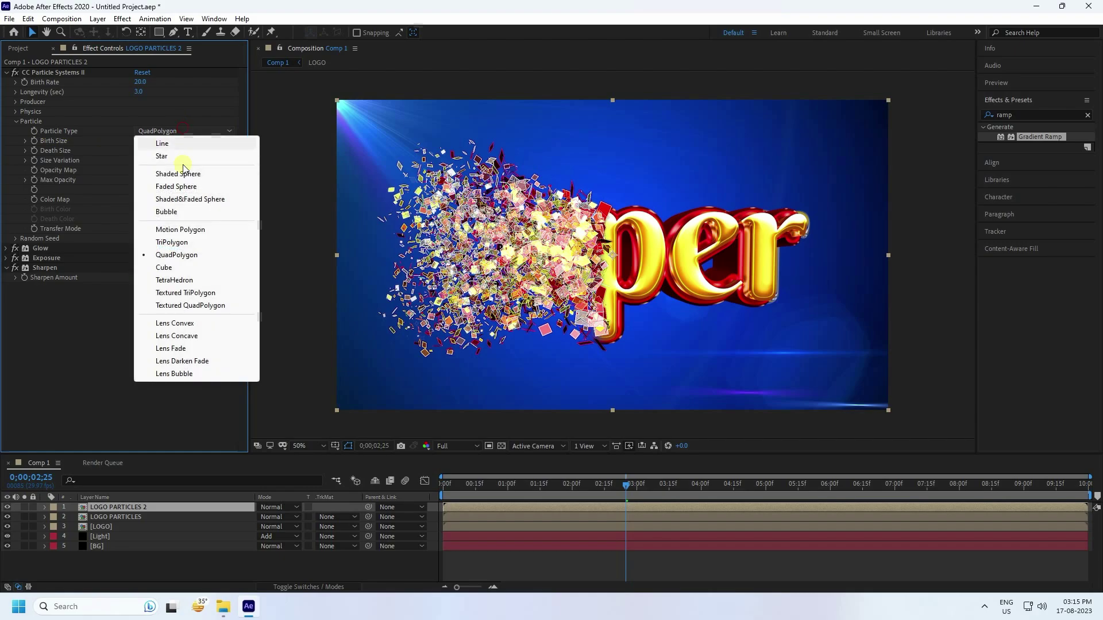
pyautogui.click(166, 268)
# Hide the original LOGO PARTICLES layer and preview the cube particles on their own from the start.
pyautogui.click(7, 517)
pyautogui.moveTo(625, 484); pyautogui.dragTo(598, 484)
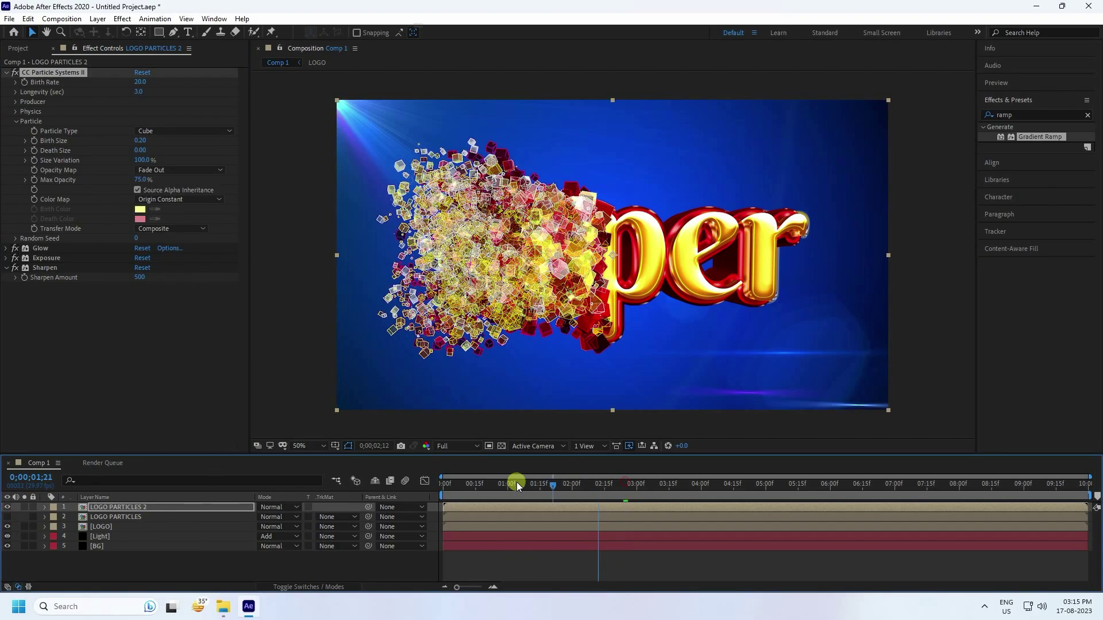
pyautogui.moveTo(517, 486); pyautogui.dragTo(444, 485)
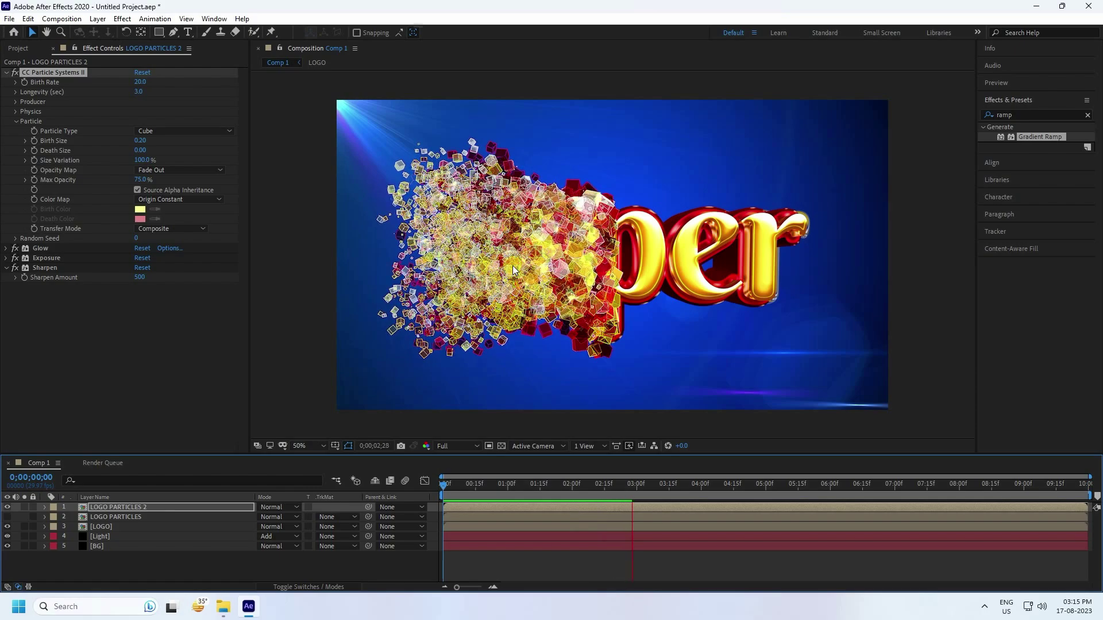
# Set the cube particles' Birth Rate to 5 and Longevity to 2 seconds.
pyautogui.click(35, 85)
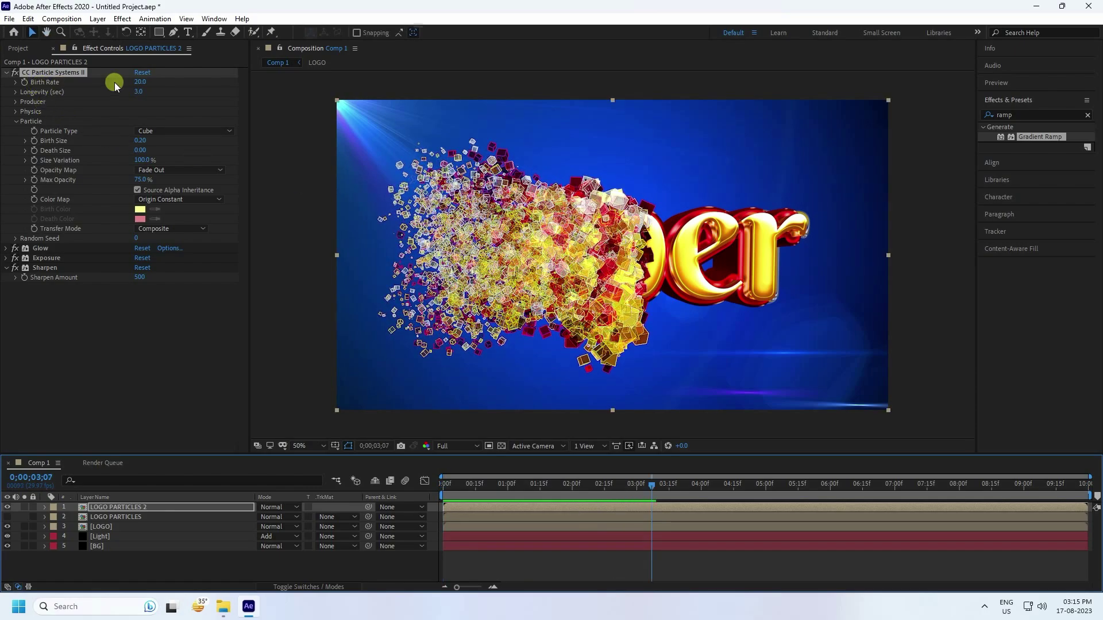
pyautogui.click(143, 81)
pyautogui.write('5')
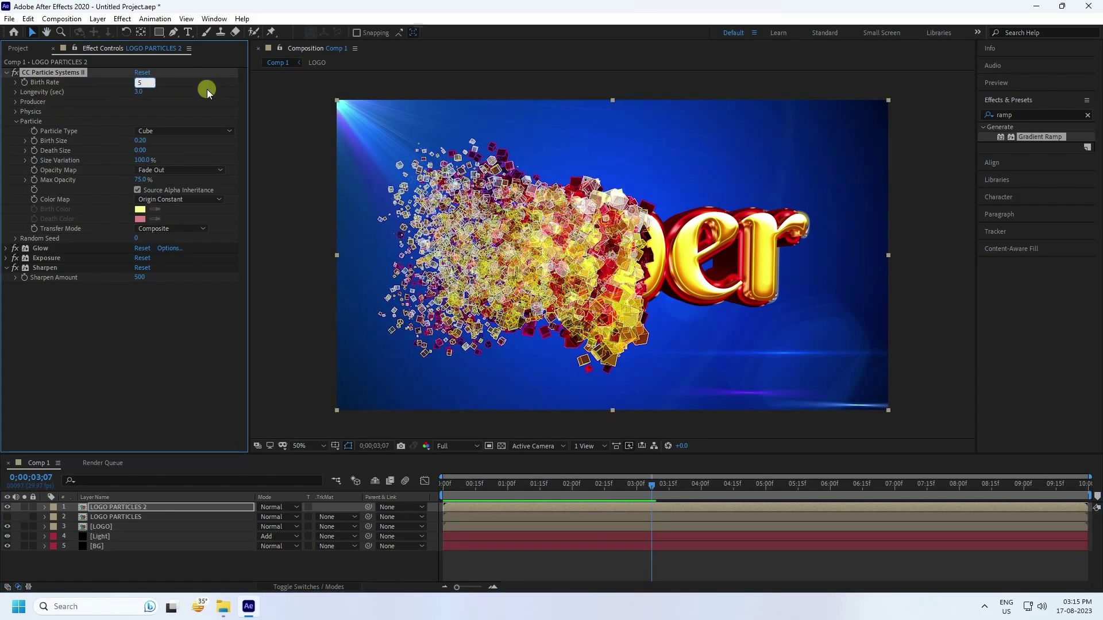
pyautogui.click(127, 99)
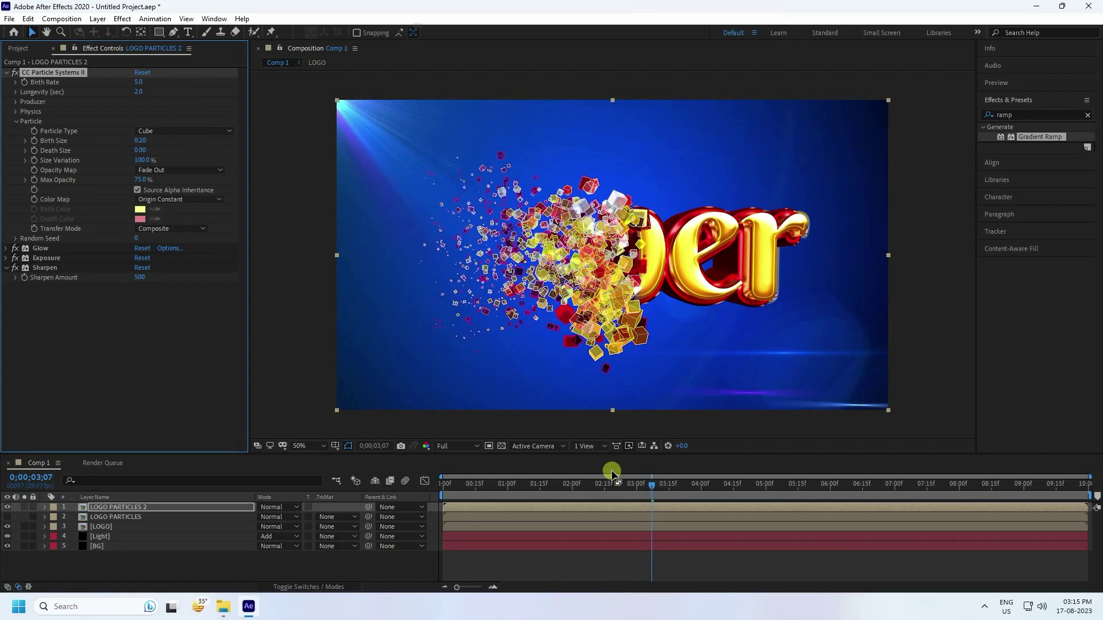
# Preview the sparser cube particles from the start and examine them close up.
pyautogui.moveTo(646, 485); pyautogui.dragTo(401, 480)
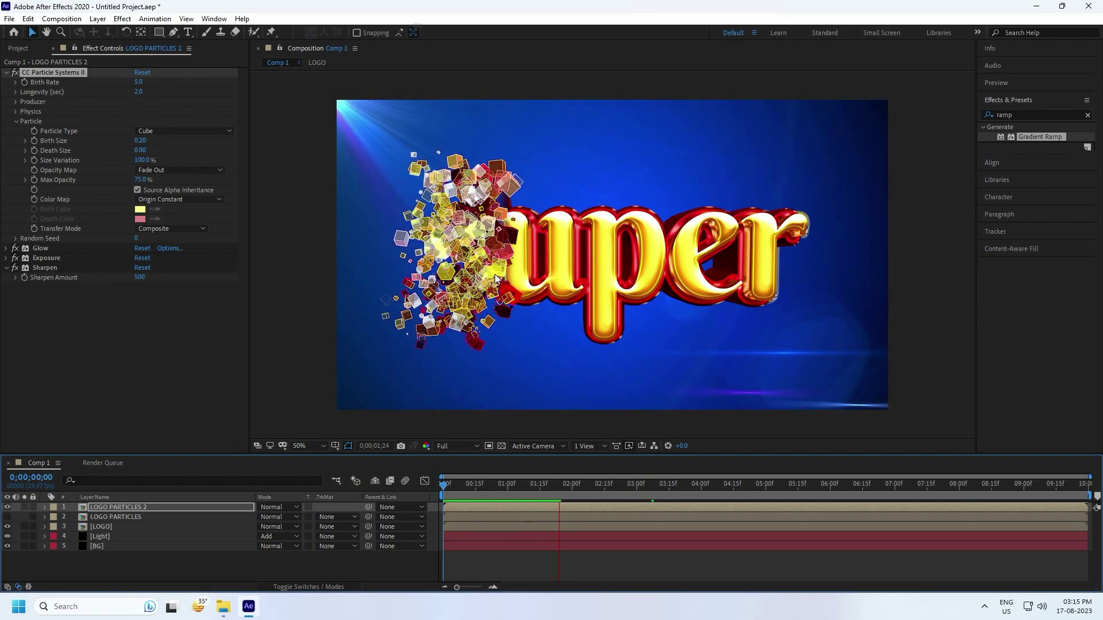
pyautogui.moveTo(592, 485); pyautogui.dragTo(261, 332)
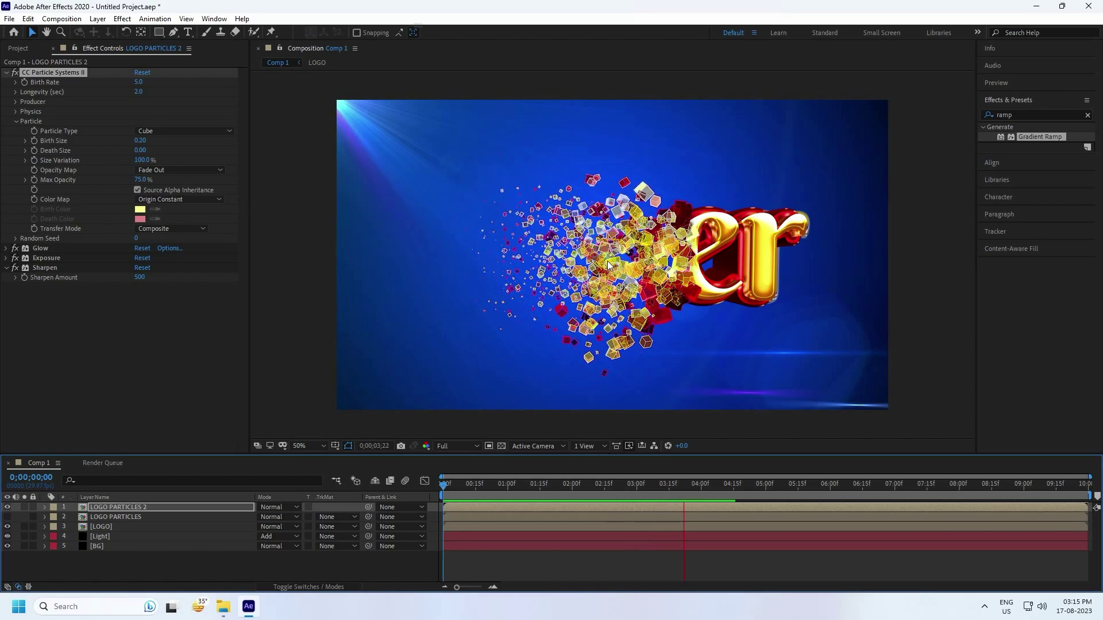
pyautogui.scroll(2, 637, 250)
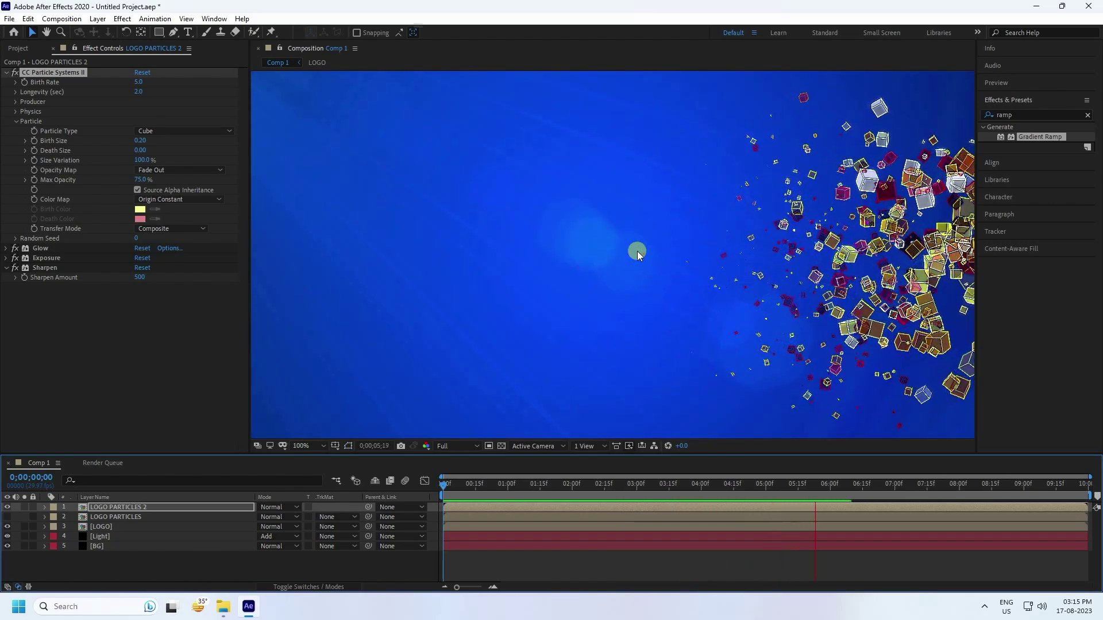
pyautogui.click(527, 484)
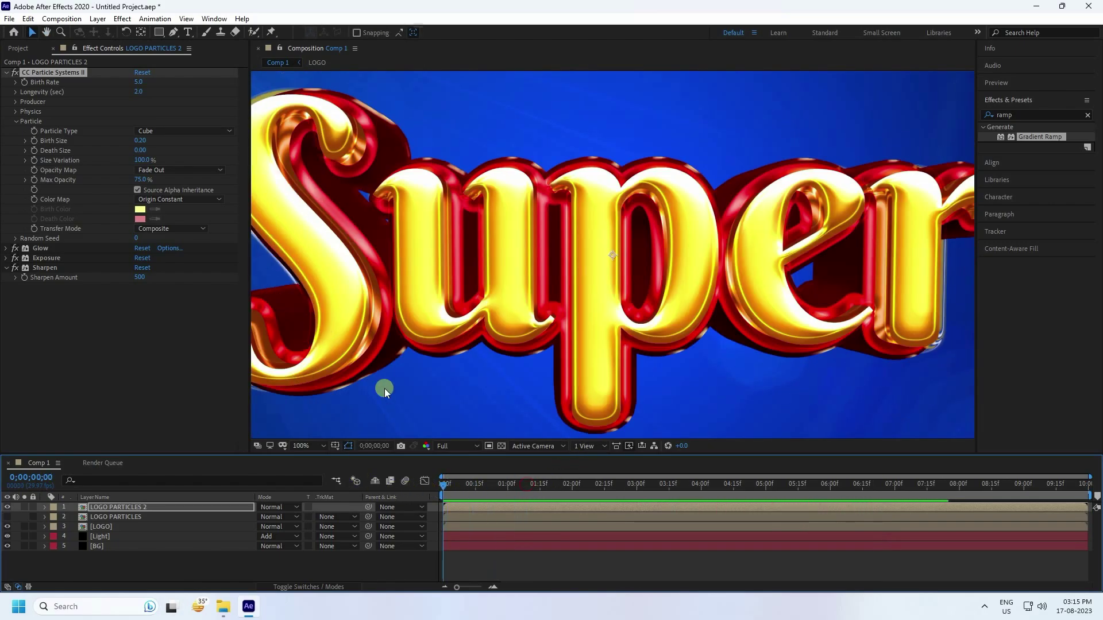
pyautogui.scroll(-2, 464, 339)
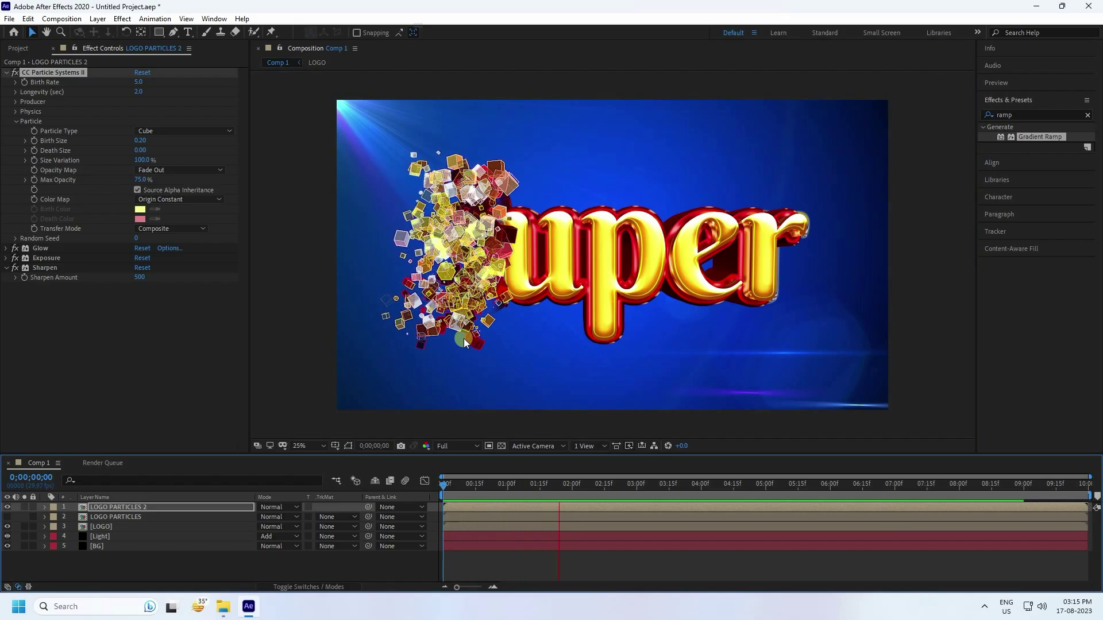
pyautogui.scroll(4, 572, 305)
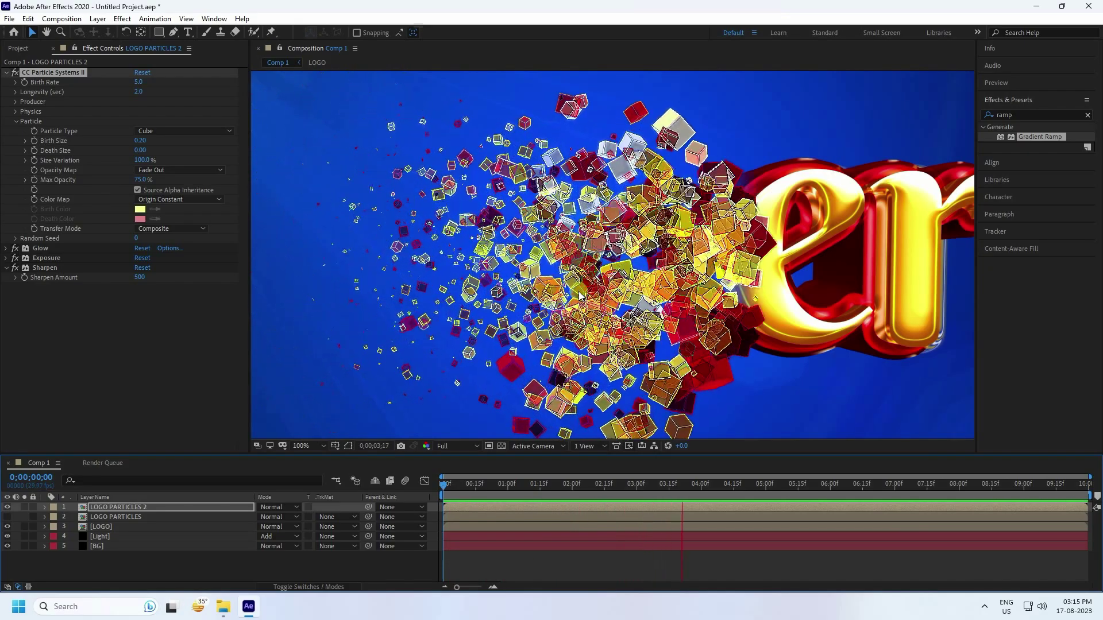
# Show the original LOGO PARTICLES layer again and preview both particle layers together from the start.
pyautogui.click(7, 517)
pyautogui.click(520, 506)
pyautogui.moveTo(503, 487); pyautogui.dragTo(416, 494)
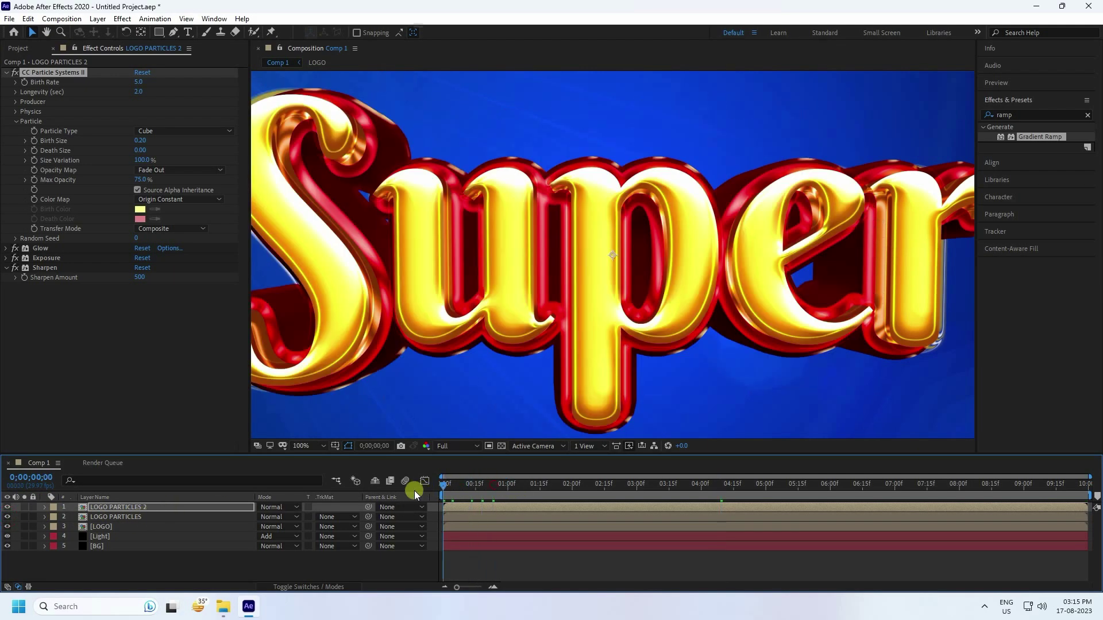
pyautogui.press(',')
pyautogui.press(',')
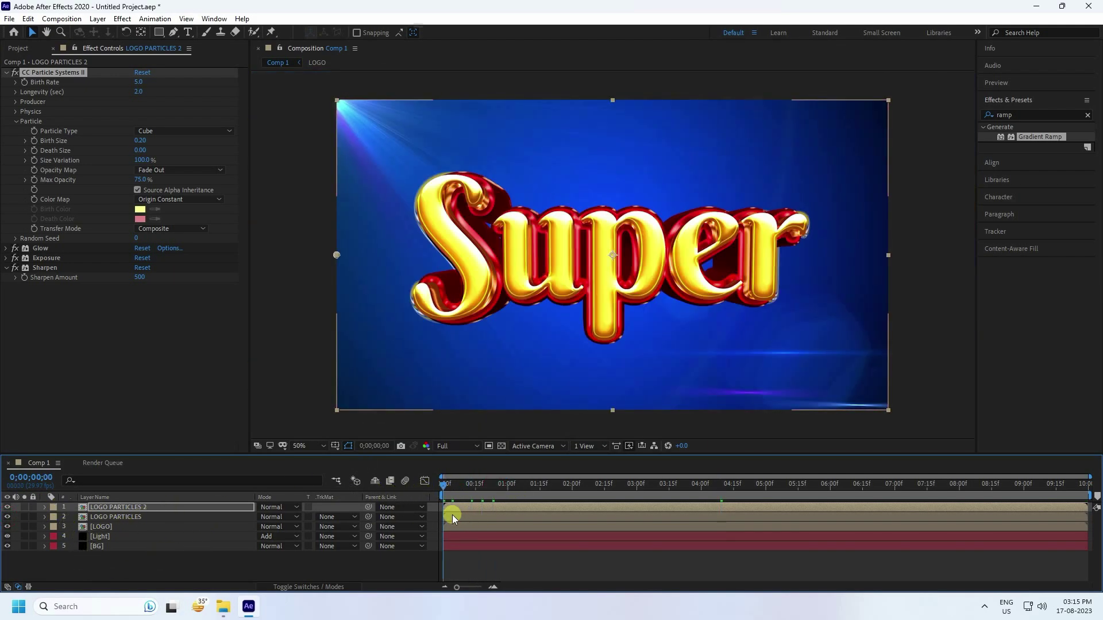
pyautogui.press('space')
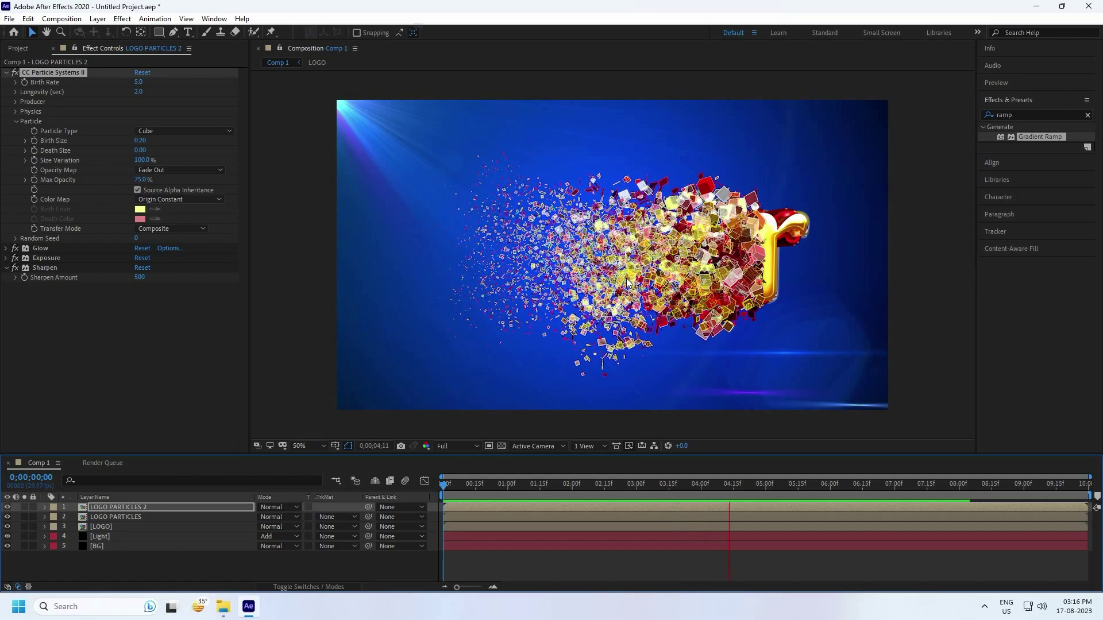
pyautogui.click(742, 394)
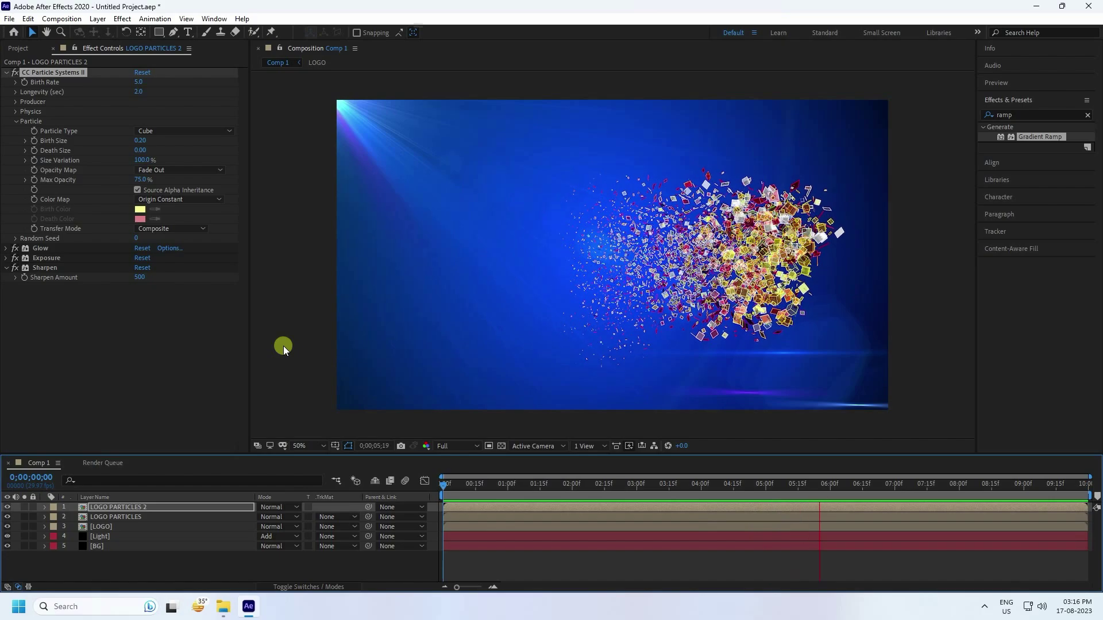
pyautogui.press('space')
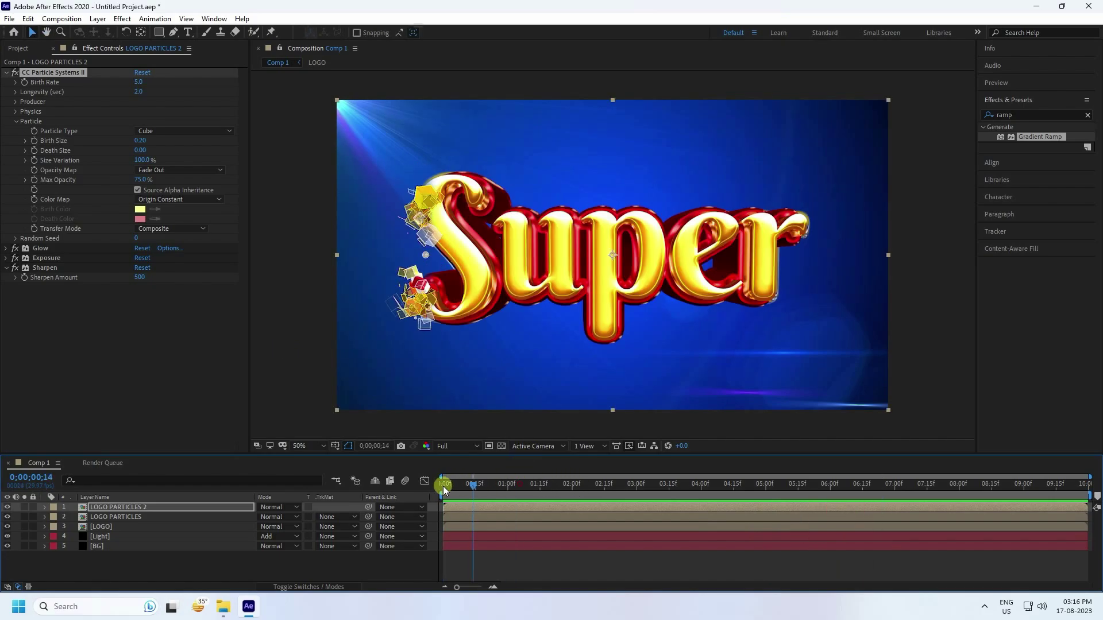